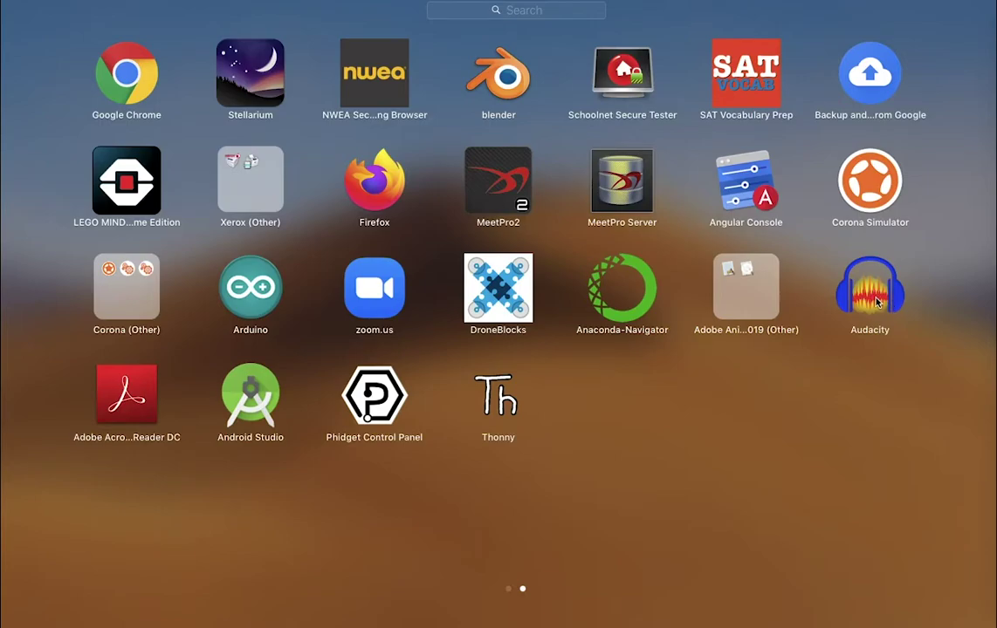
Launch Audacity and dismiss its welcome dialog.
left_click(873, 296)
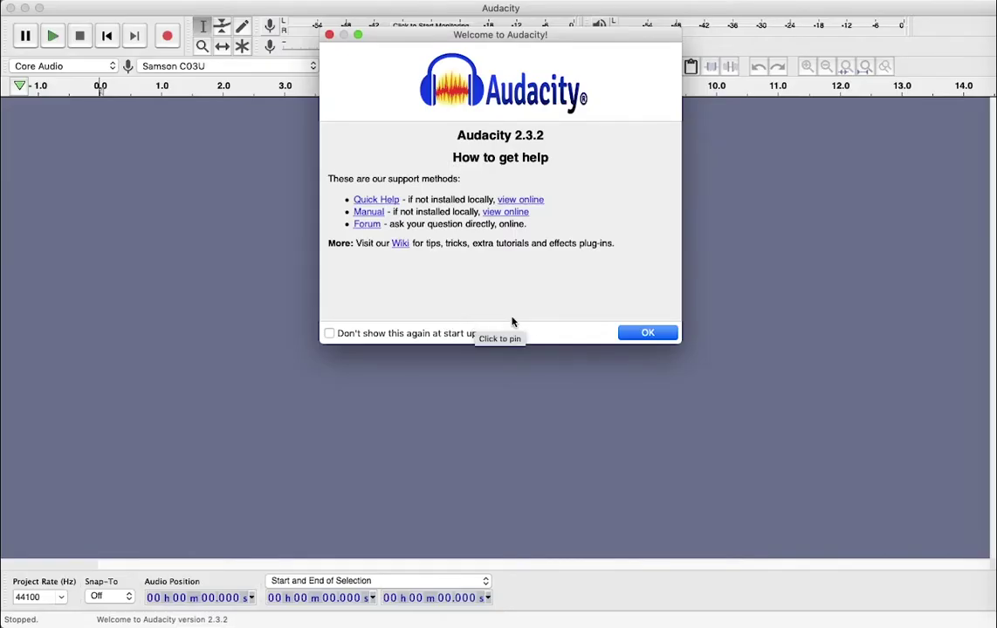
left_click(666, 339)
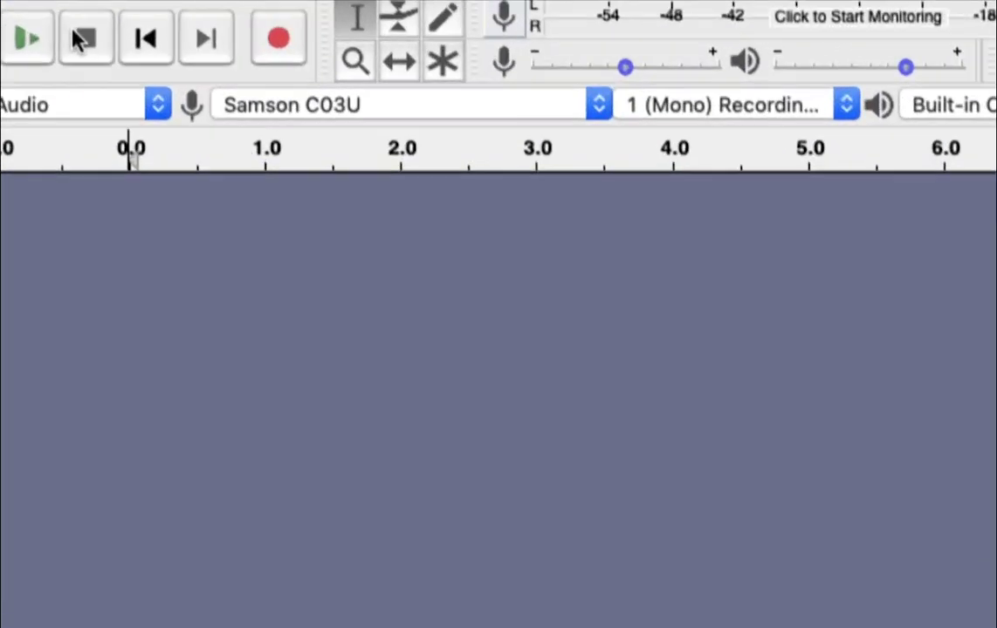
left_click(77, 37)
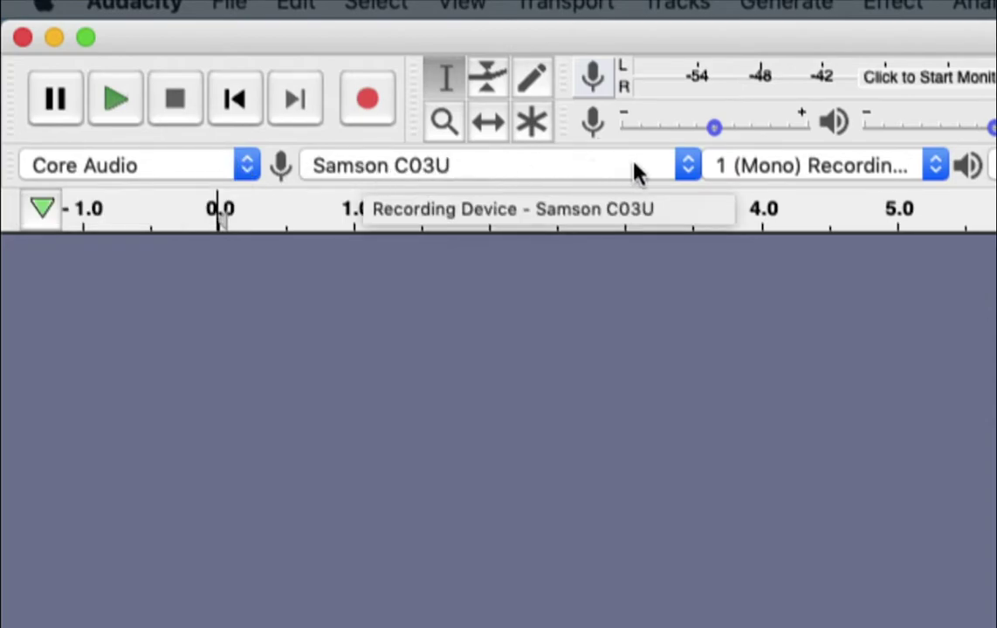
Choose Samson C03U as the recording device and 1 (Mono) Recording Channel as the channel setting.
left_click(689, 166)
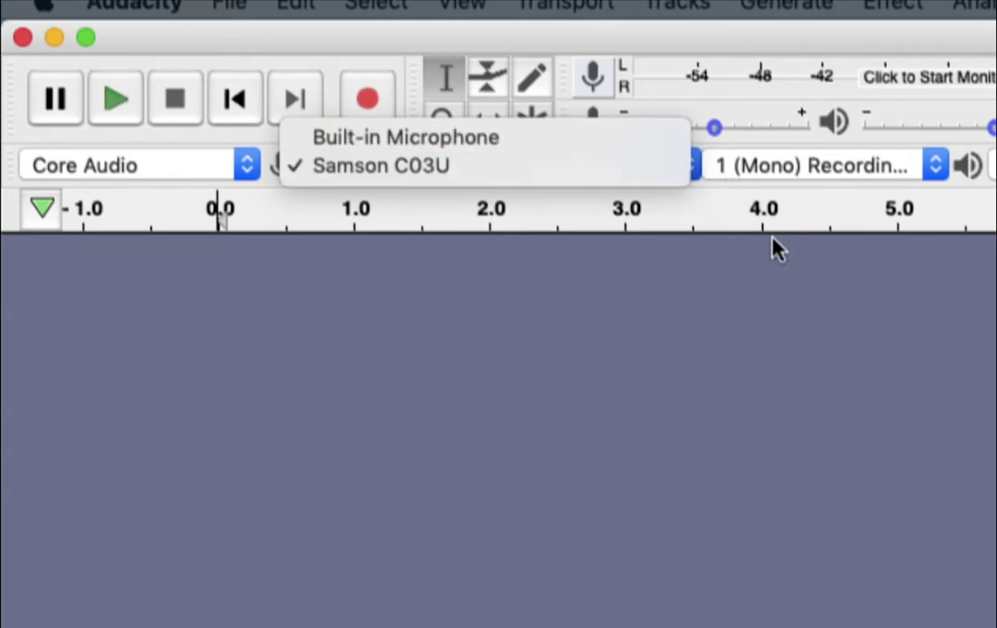
left_click(709, 245)
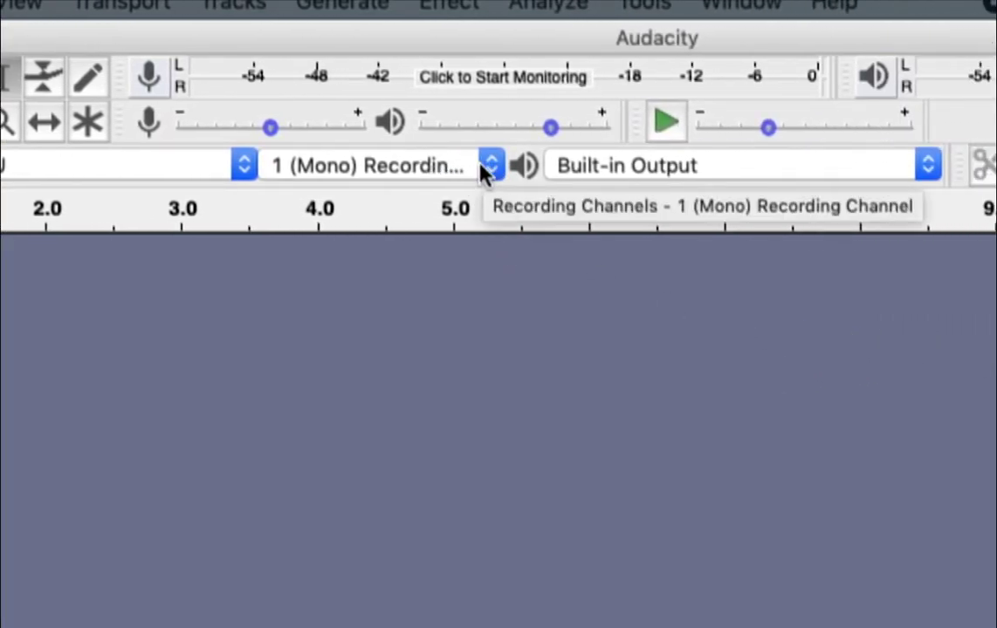
left_click(489, 166)
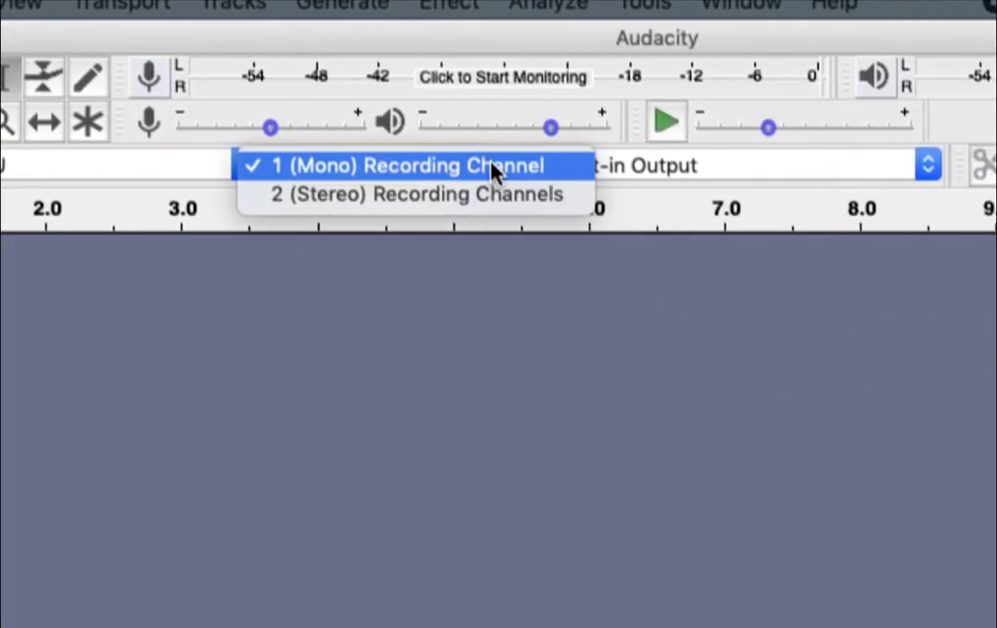
left_click(434, 170)
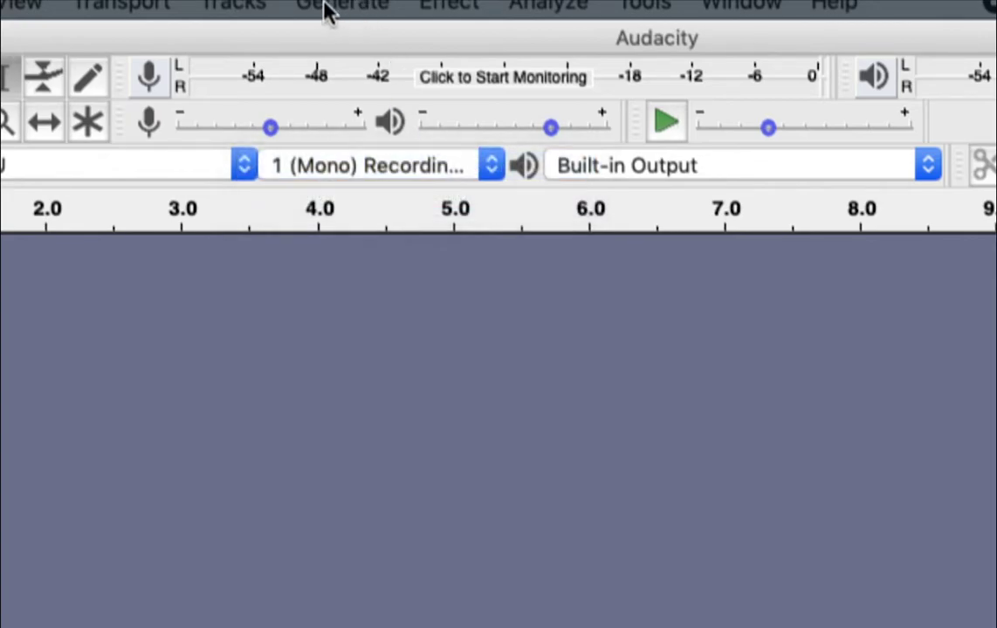
Add a new mono track and record about 25 seconds of speech on it.
left_click(265, 7)
mouse_move(283, 44)
left_click(601, 51)
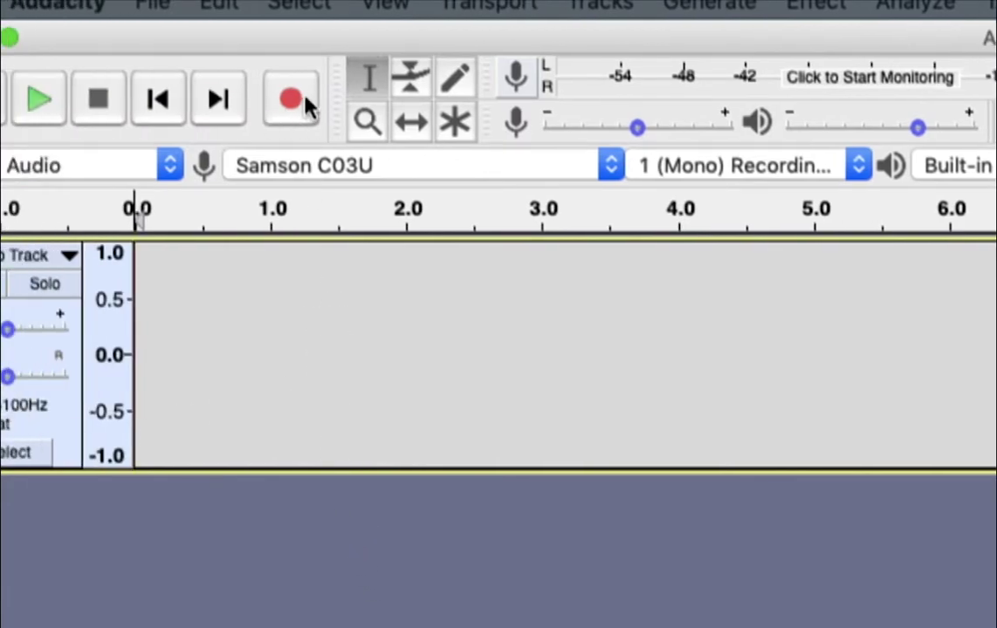
left_click(293, 106)
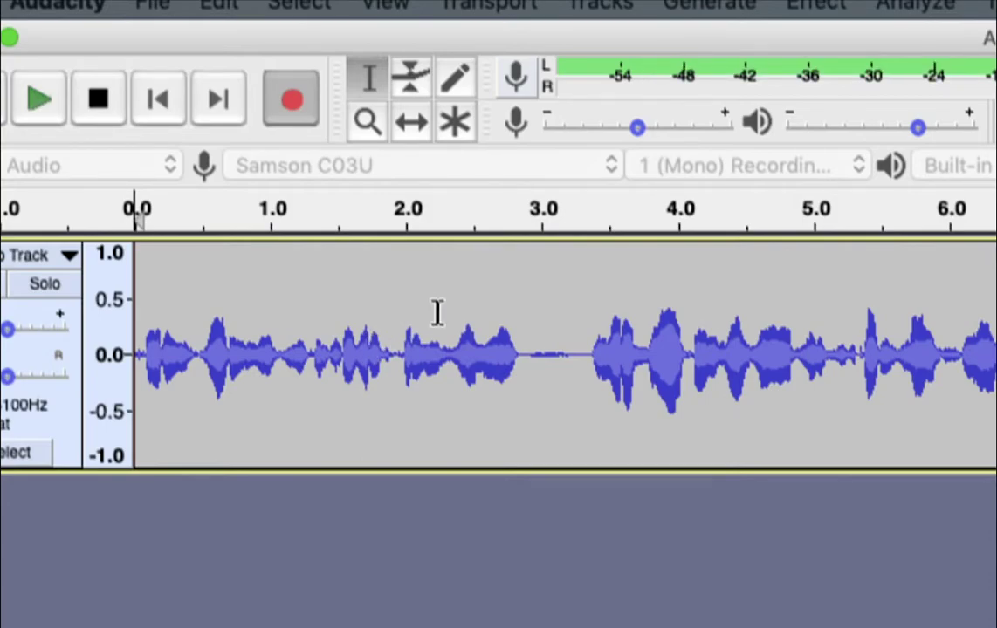
scroll(441, 352, "right", 5)
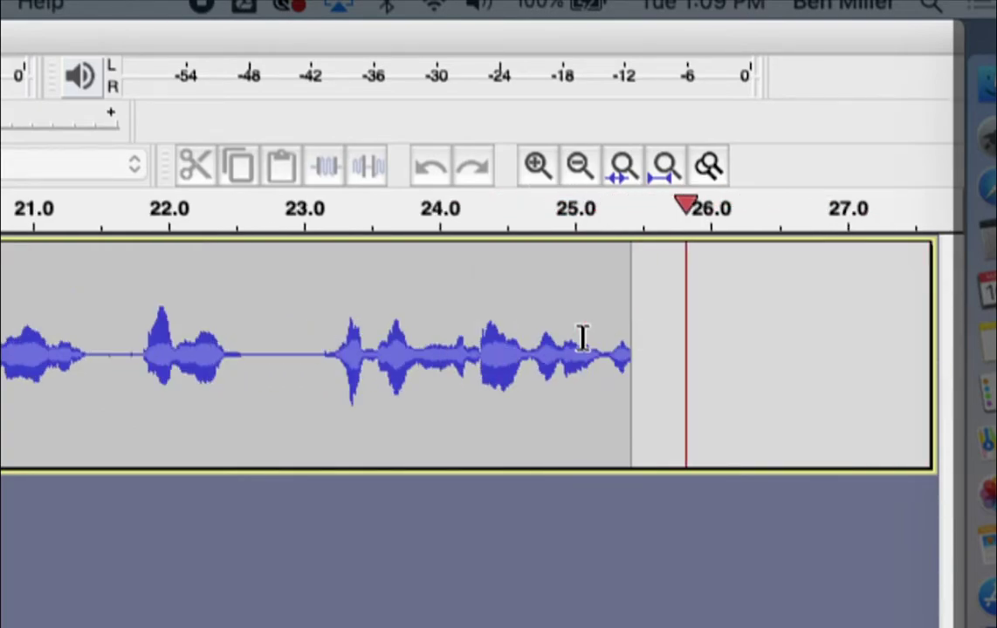
key("space")
Set the recording channels to 2 (Stereo) Recording Channels.
left_click(846, 168)
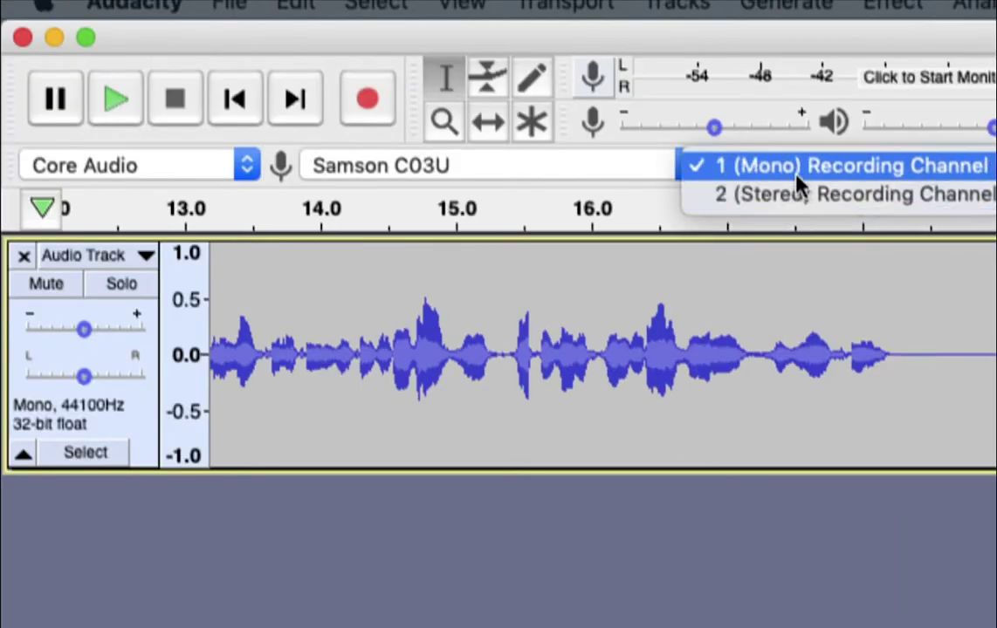
left_click(788, 202)
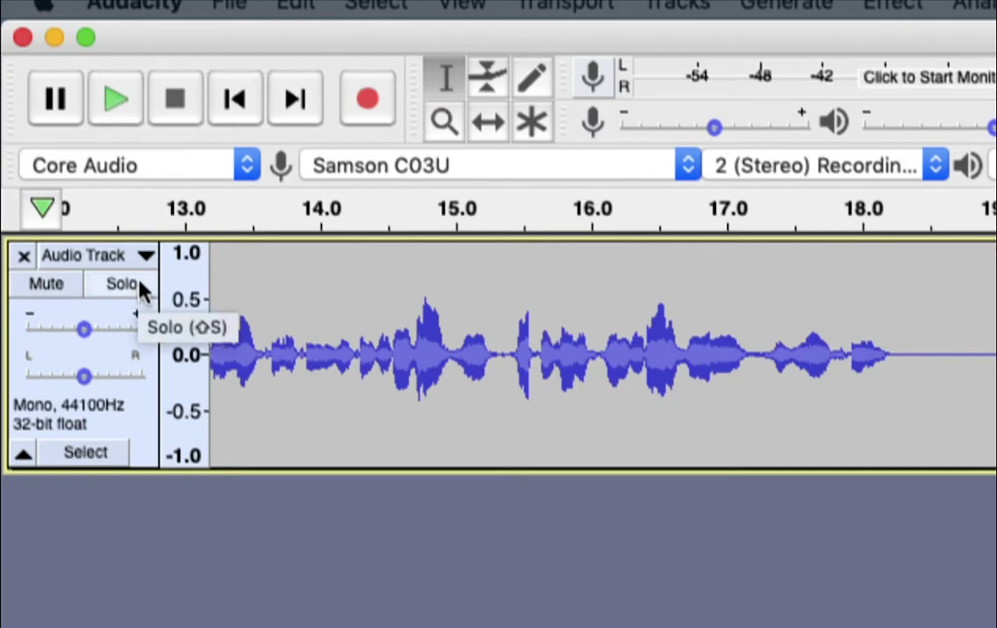
Mute the mono track and record a short speech take on a new stereo track below it.
left_click(48, 287)
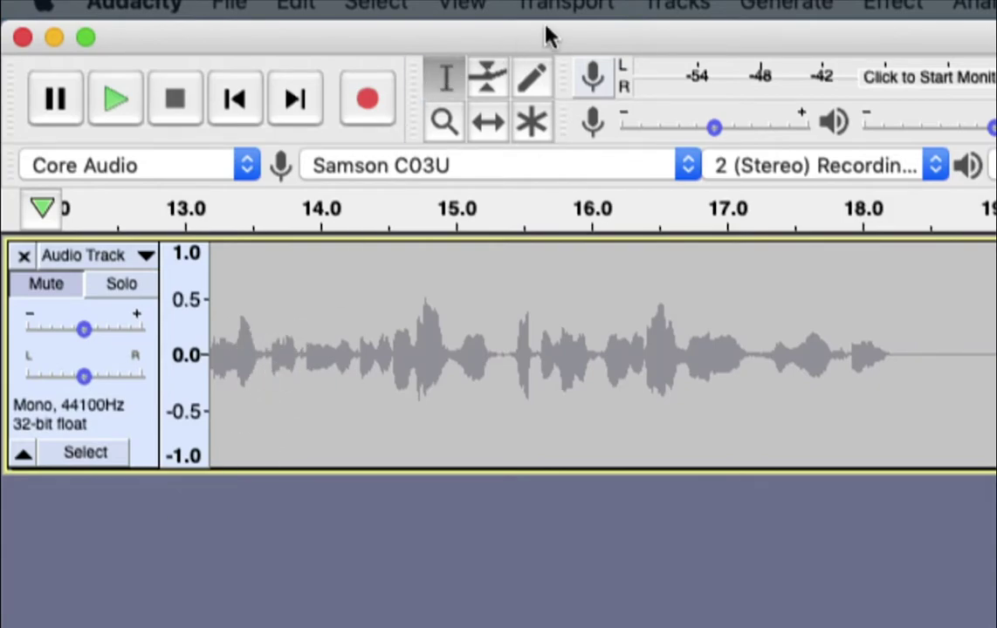
left_click(678, 6)
mouse_move(690, 43)
left_click(982, 70)
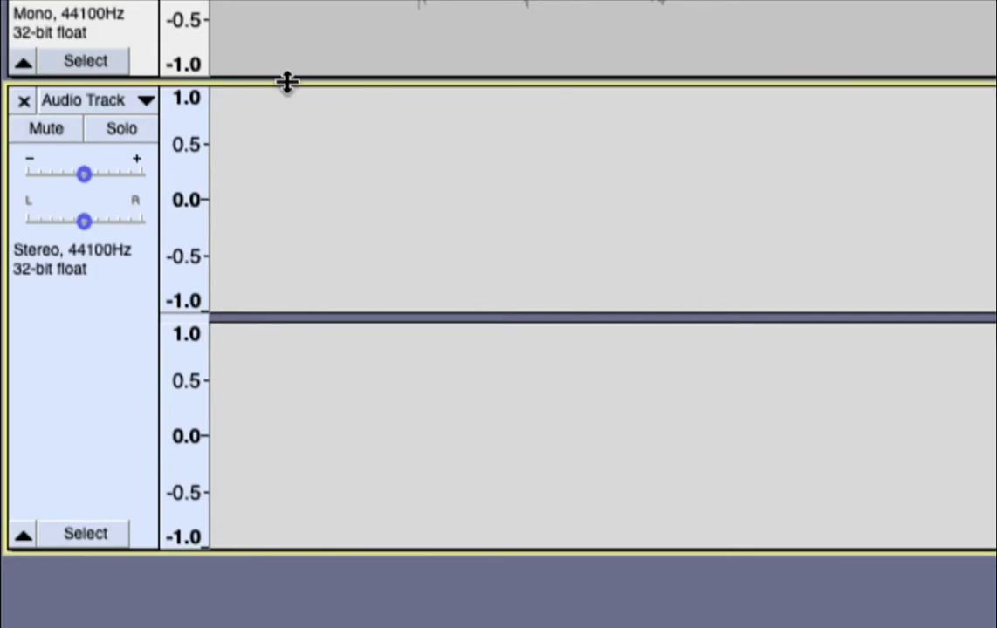
key("r")
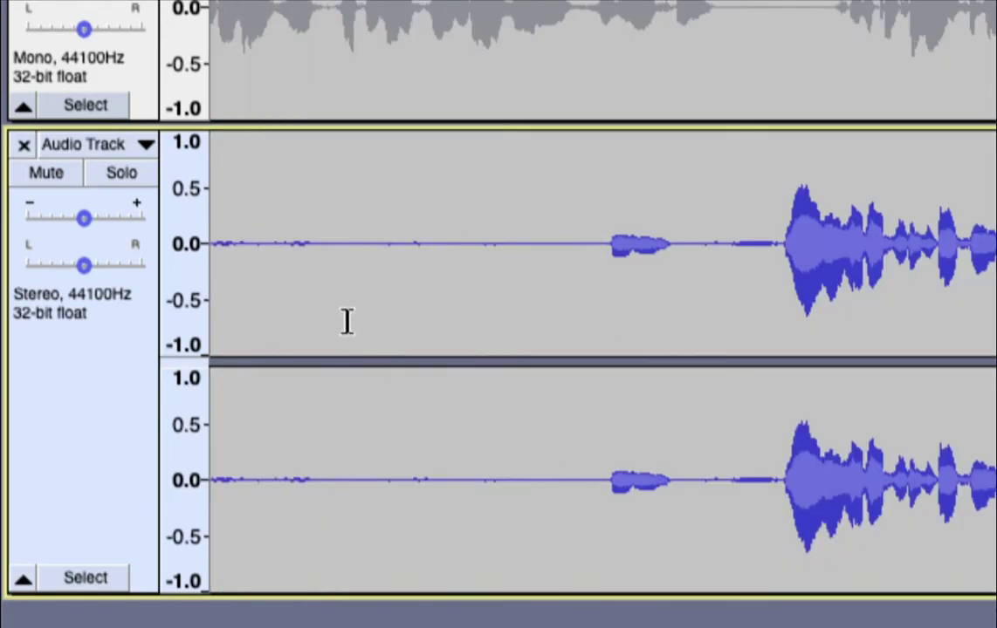
key("Up")
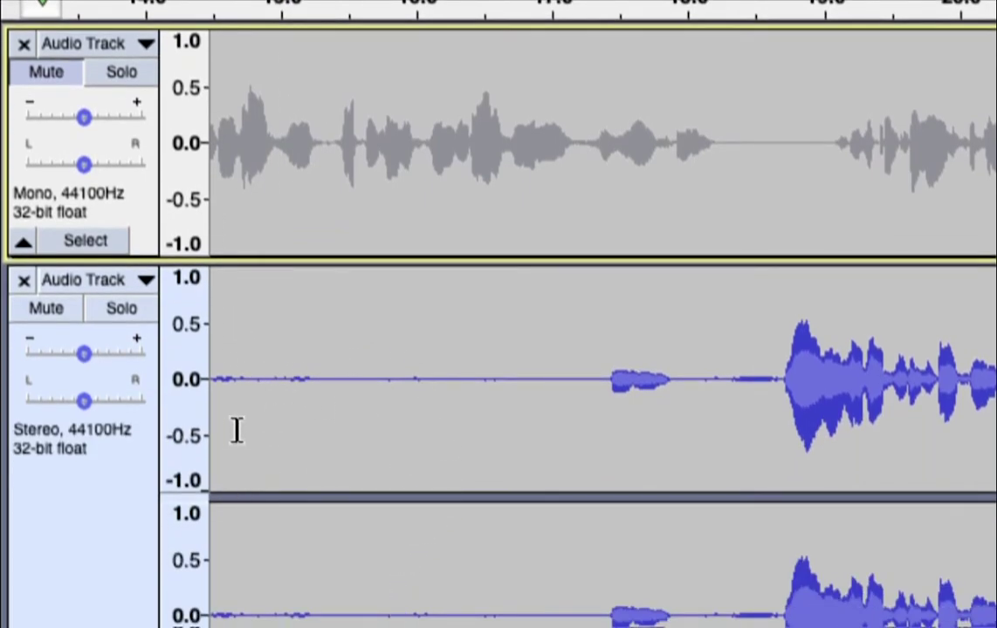
Delete the stereo track and unmute the mono track.
left_click(23, 279)
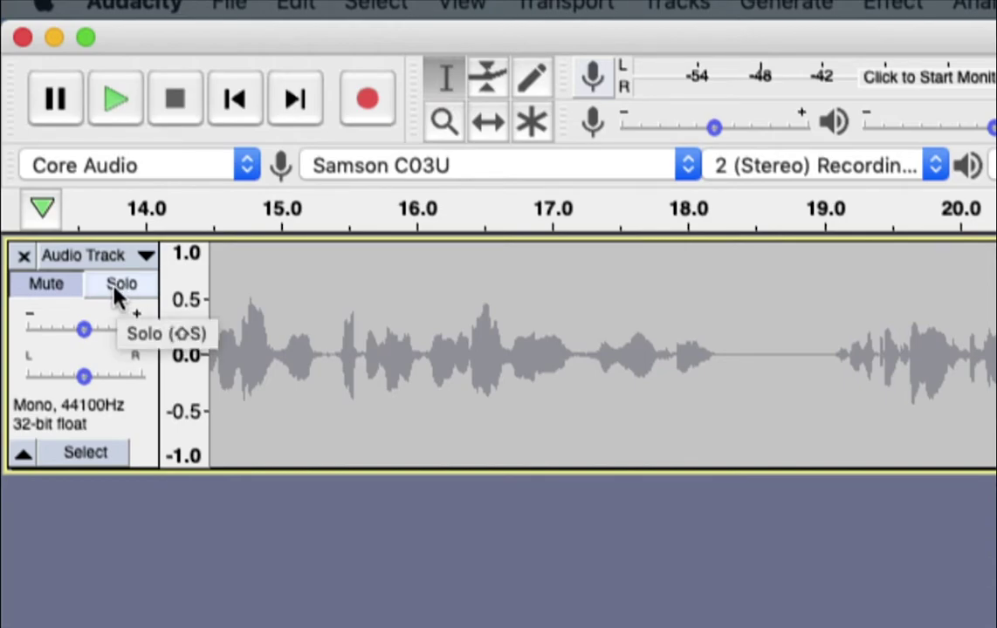
left_click(119, 288)
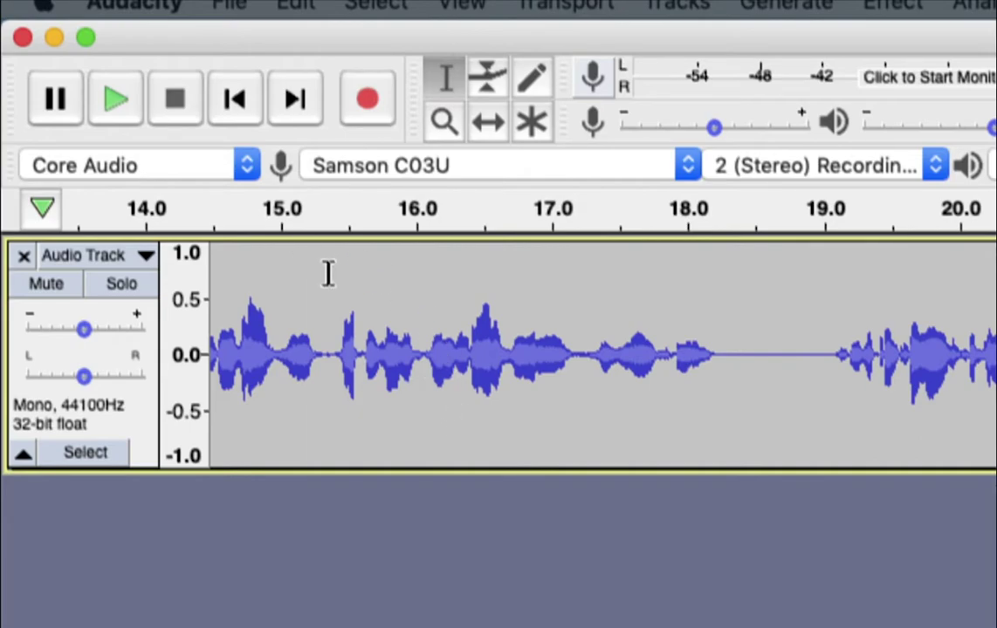
Return to the start of the mono recording and play it back.
left_click(244, 101)
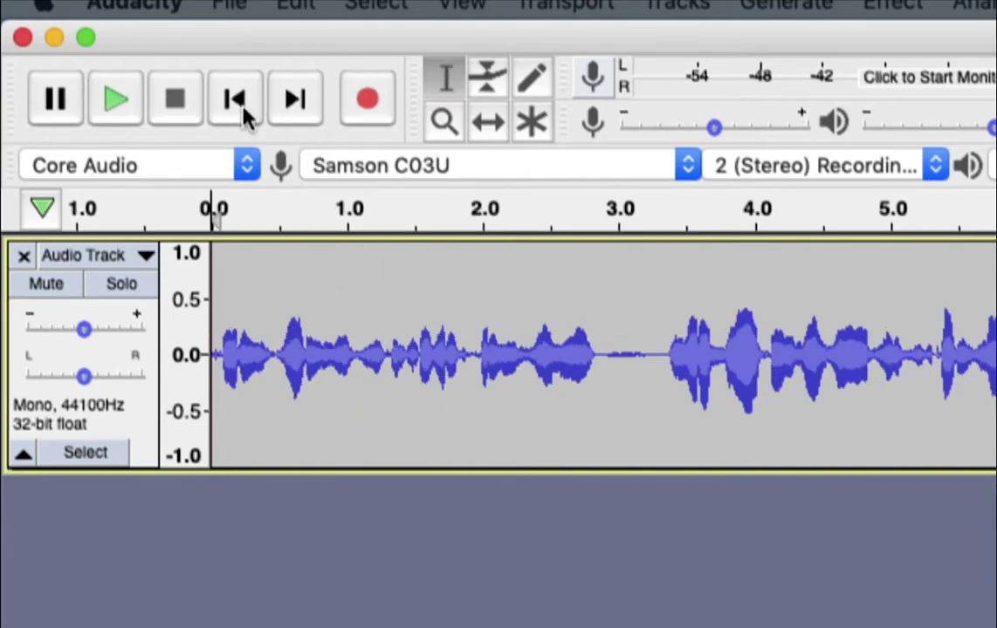
left_click(112, 103)
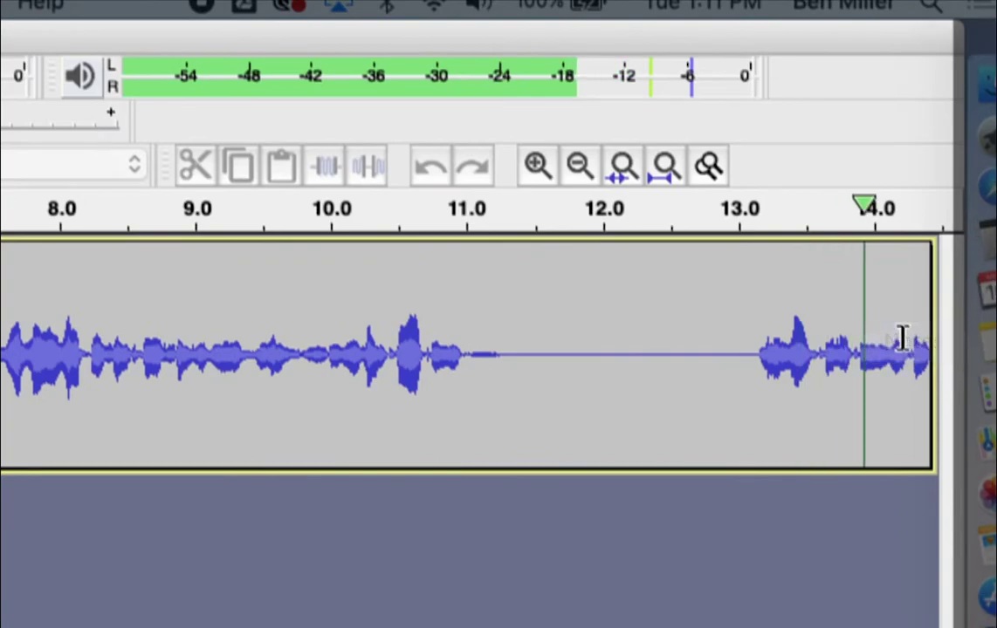
scroll(719, 339, "right", 10)
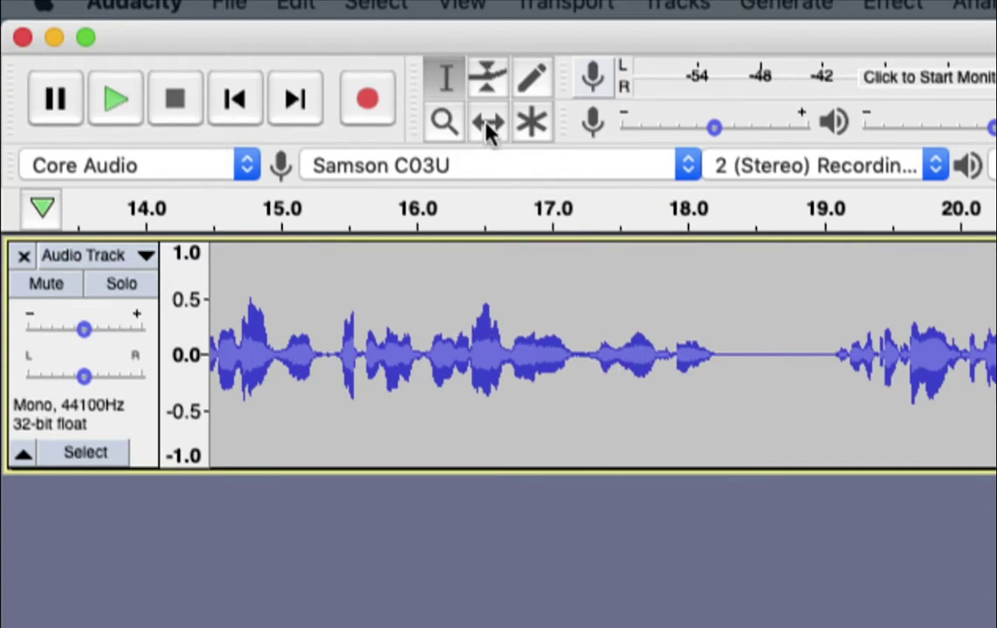
Select the audio from about 15.3 to 16.0 seconds with the Selection Tool, preview it once and loop it.
left_click(445, 83)
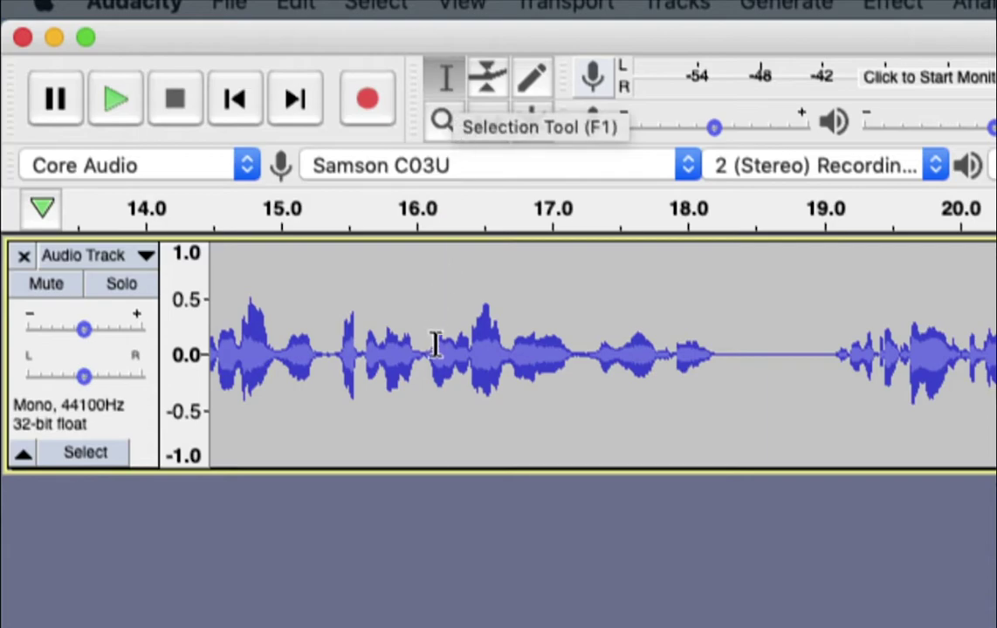
left_click_drag(329, 349, 422, 350)
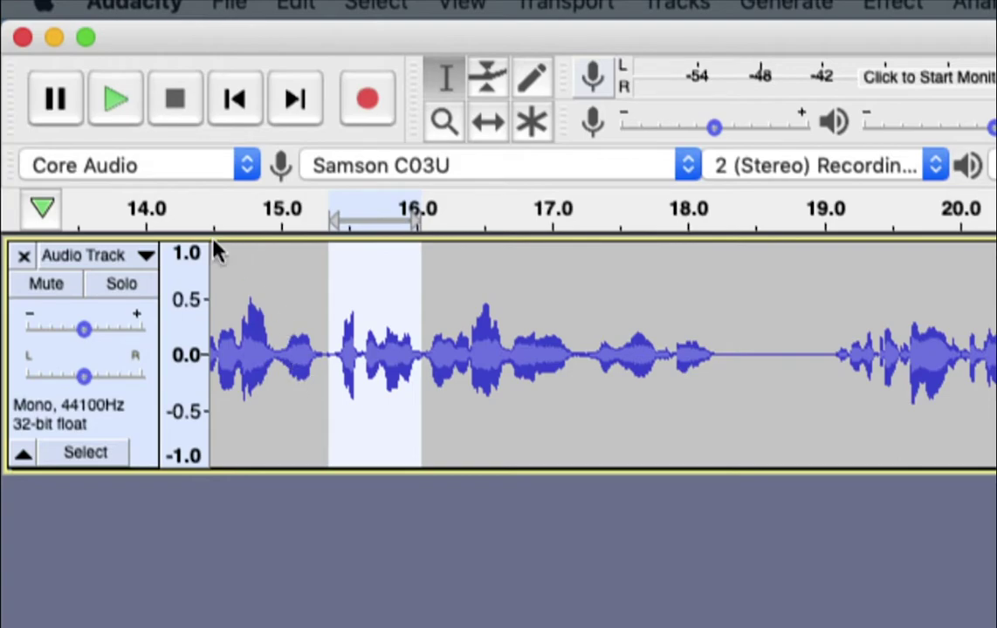
key("space")
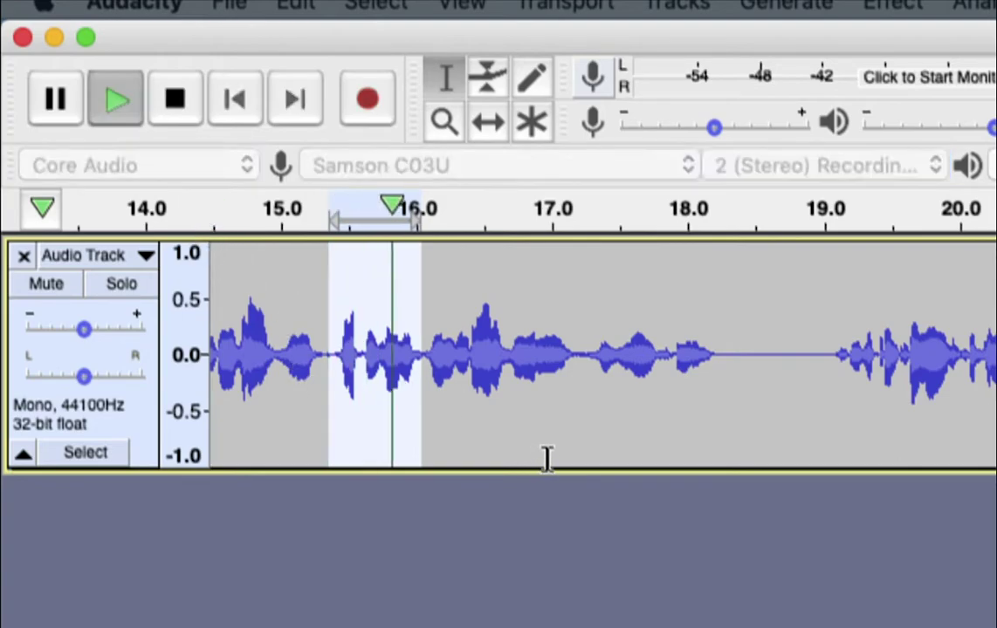
key("space")
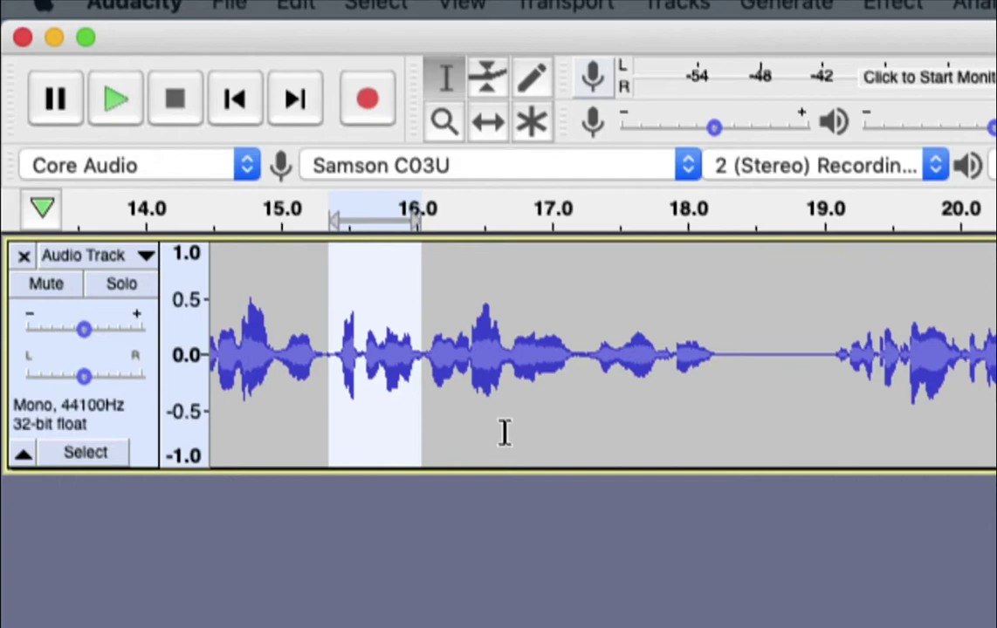
key("shift")
key("shift+space")
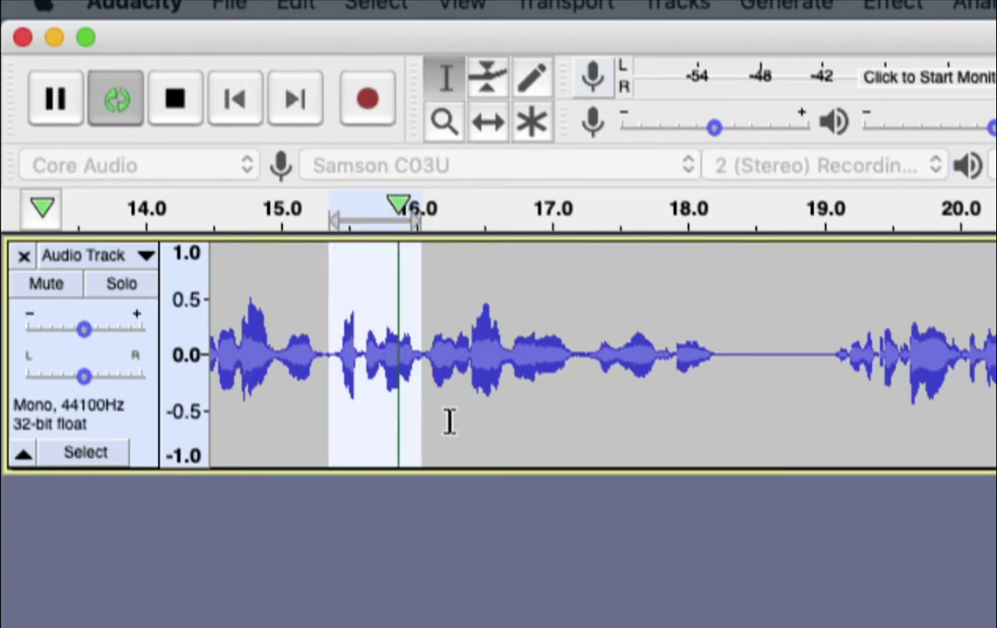
key("space")
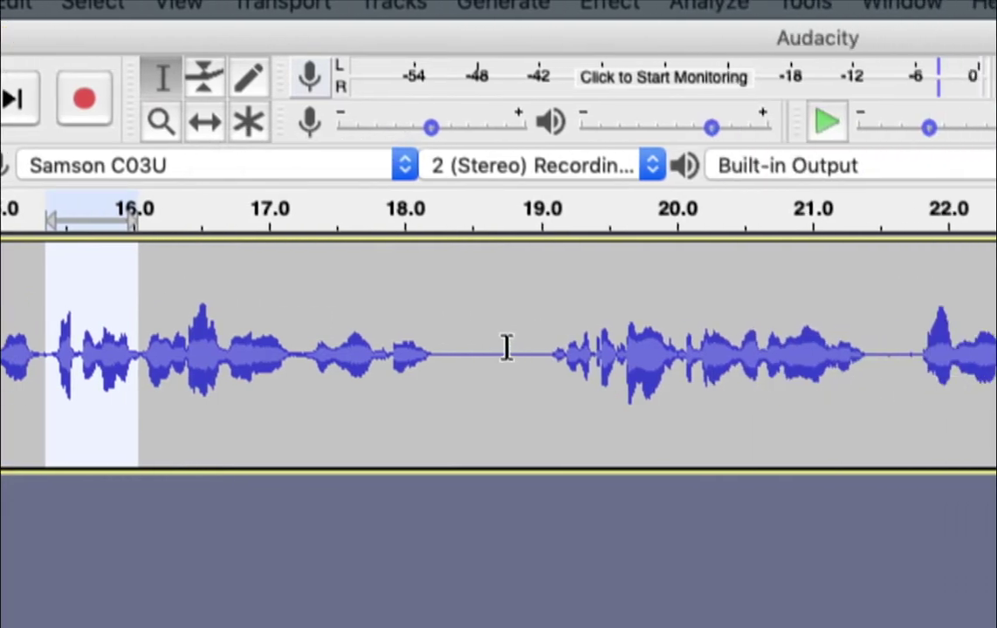
Preview the phrase between about 18.8 and 21.6 seconds and delete it from the track.
left_click_drag(508, 347, 896, 354)
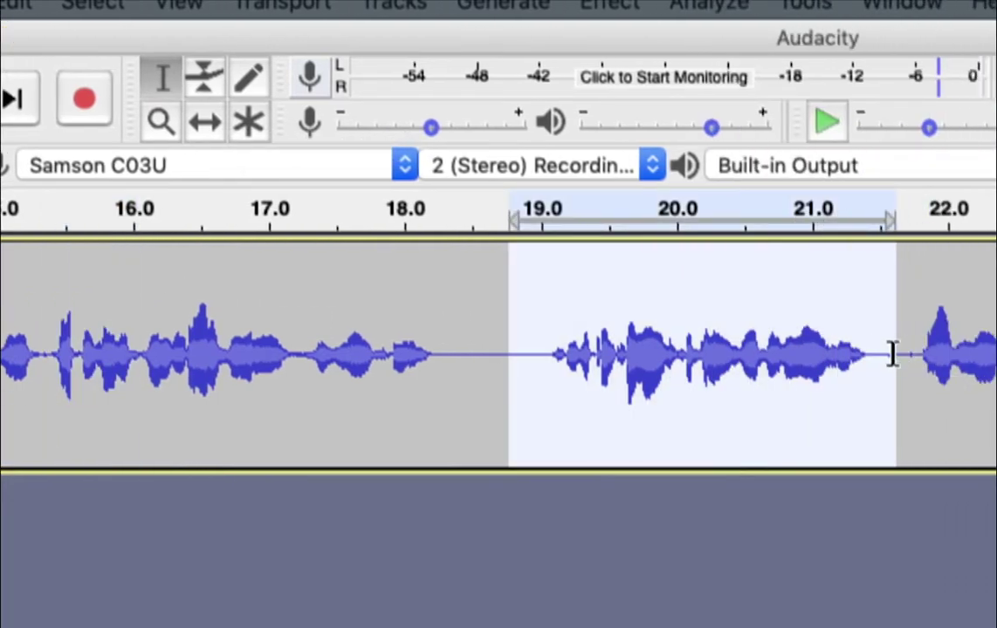
key("space")
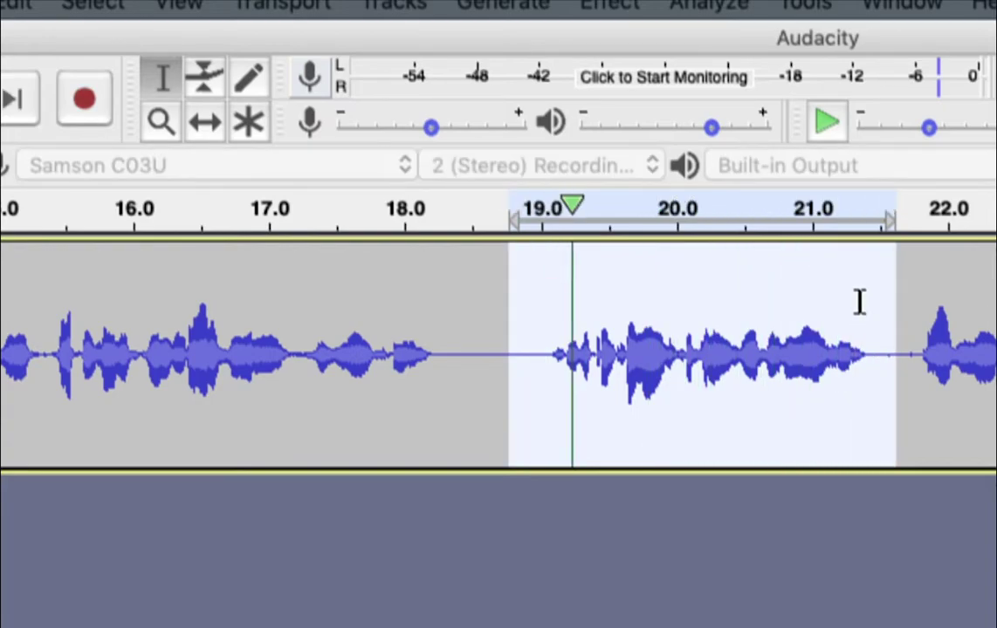
key("space")
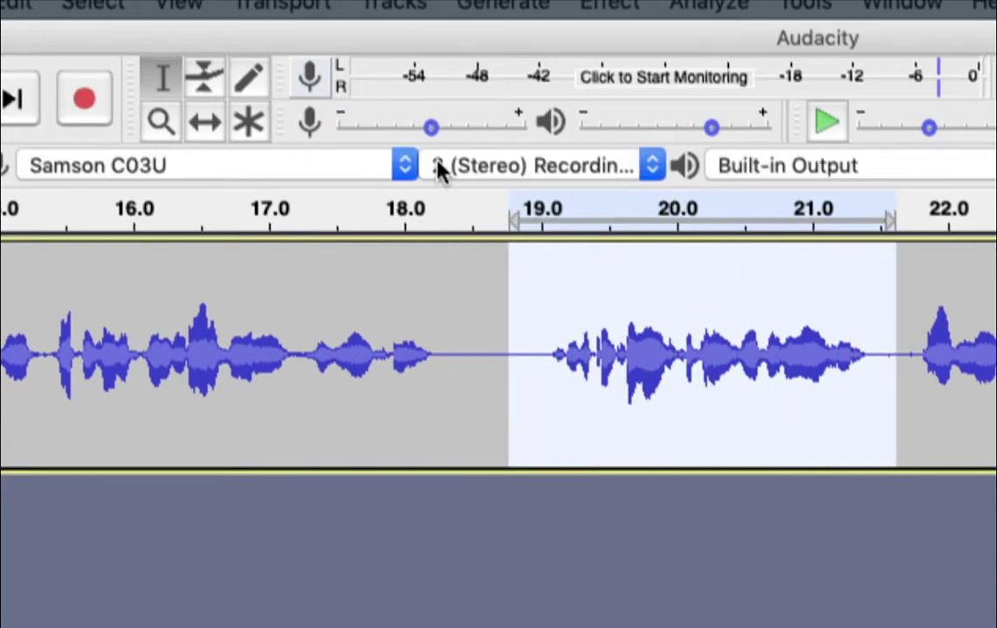
key("Delete")
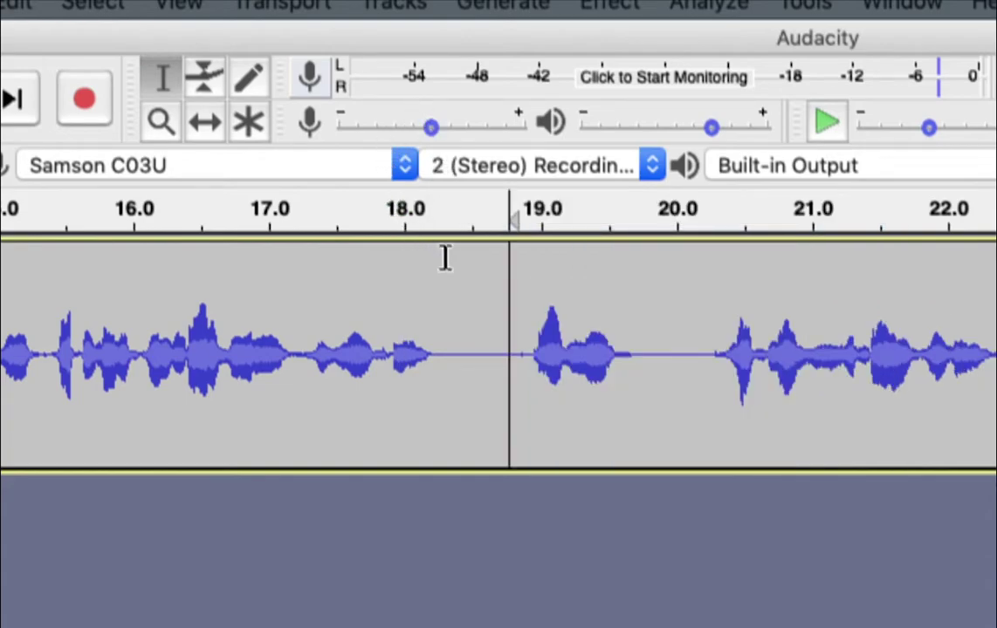
Delete the short phrase between about 18.6 and 20.1 seconds, including the silence around it.
key("Left")
left_click_drag(509, 359, 685, 358)
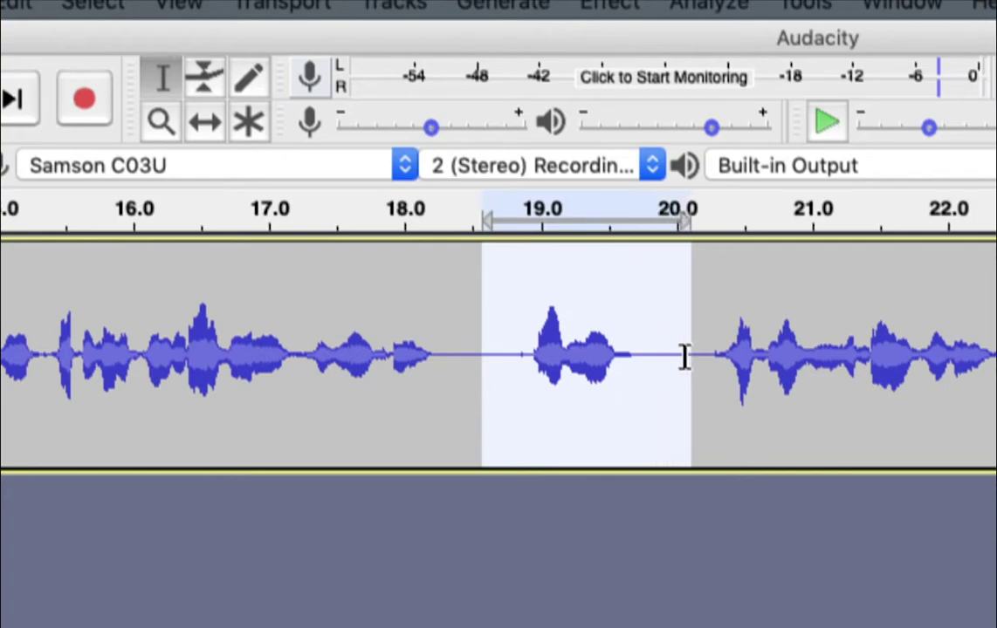
key("Delete")
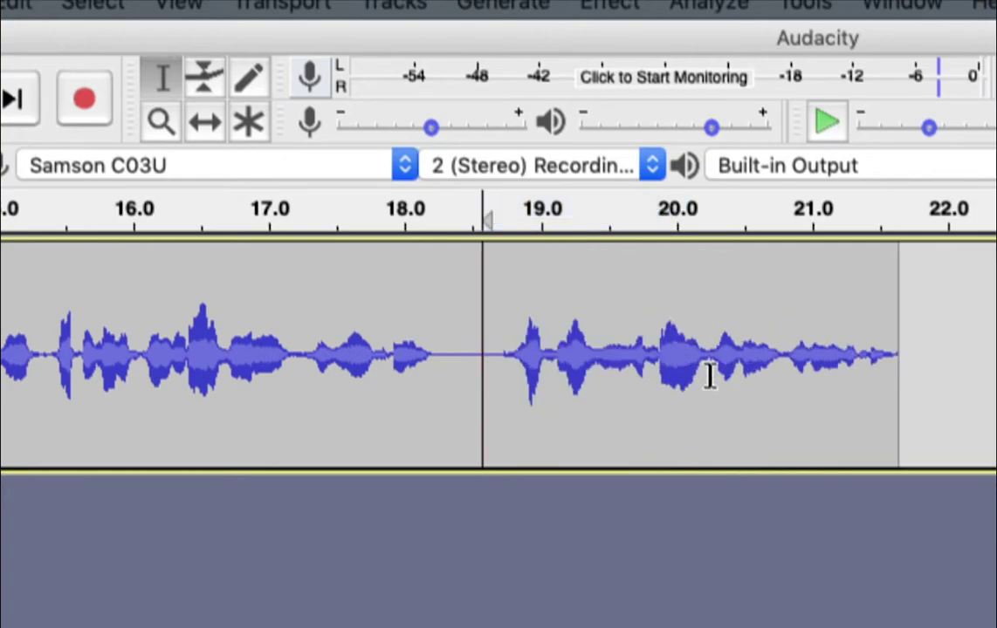
Play the track from about 17.1 seconds to check the transition across the cut.
key("space")
left_click(279, 330)
key("space")
key("space")
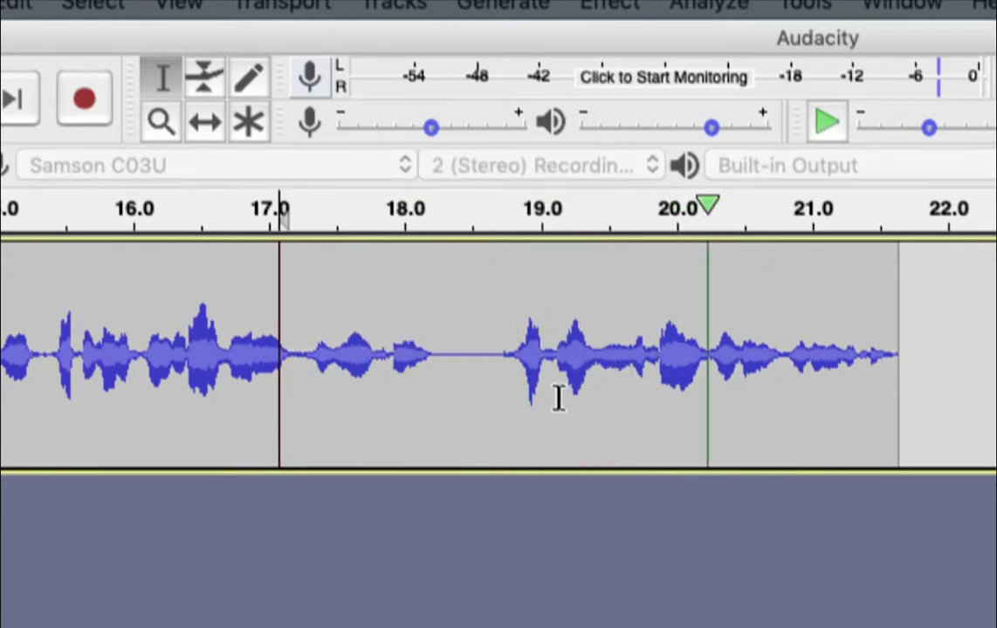
key("space")
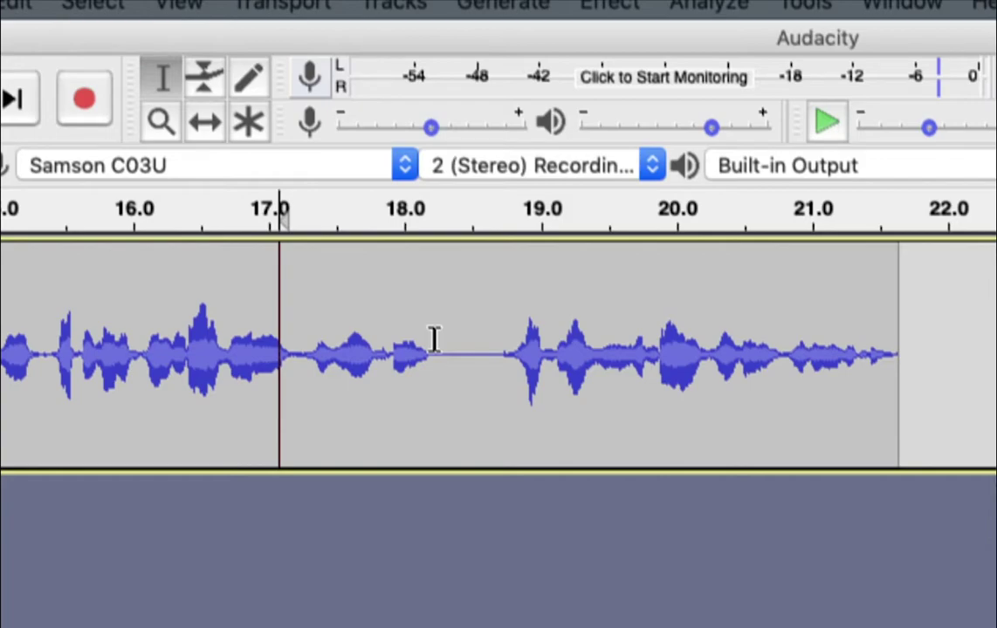
Set the recording input to 1 (Mono) Recording Channel and return to the start of the track.
left_click(571, 164)
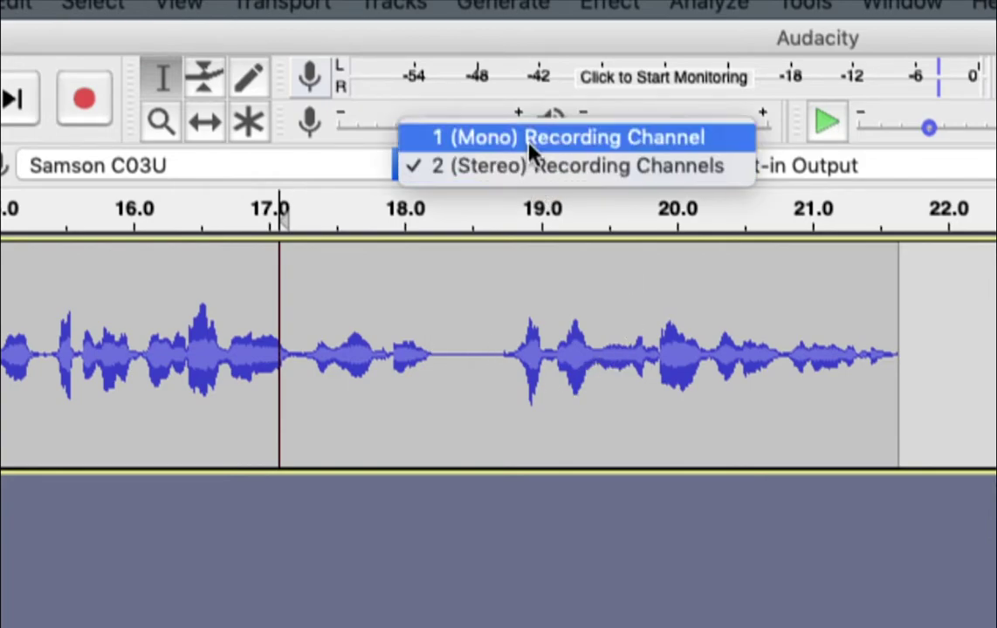
left_click(529, 145)
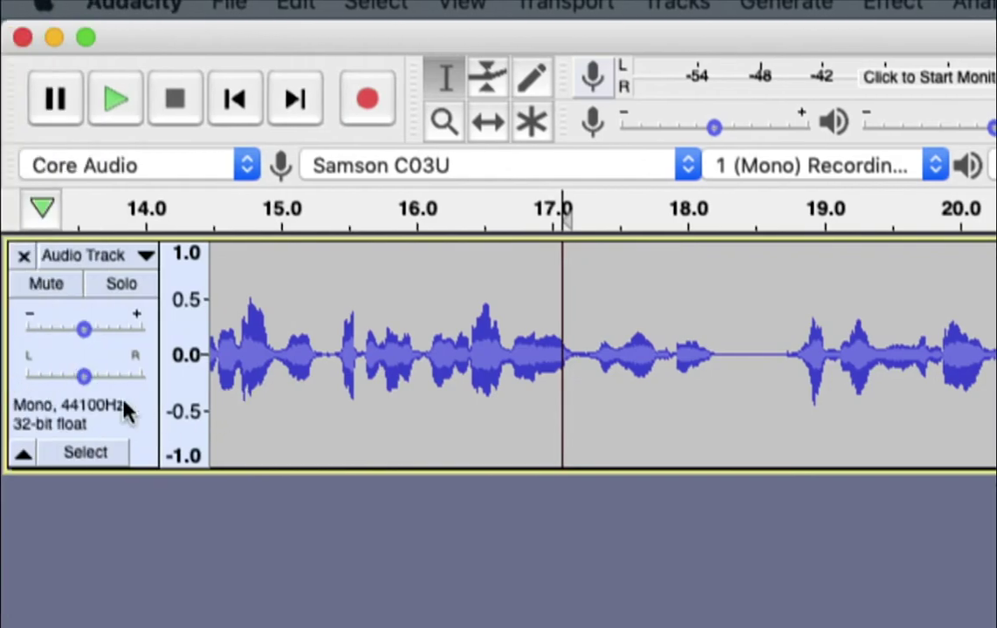
left_click(236, 98)
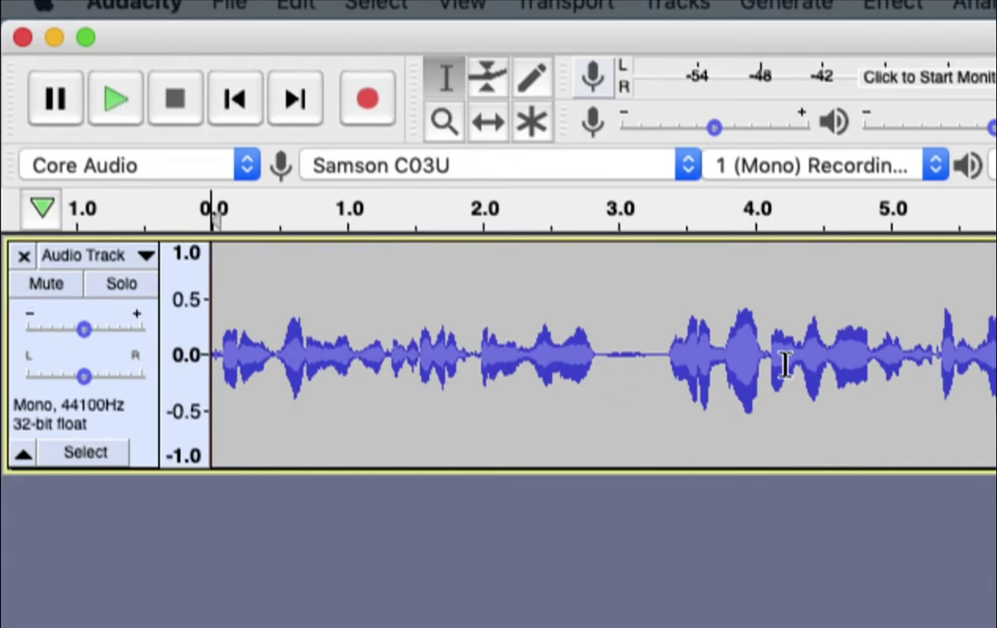
Listen to the phrase between about 3.3 and 5.3 seconds, and play on from about 5.4 seconds.
left_click_drag(649, 352, 930, 348)
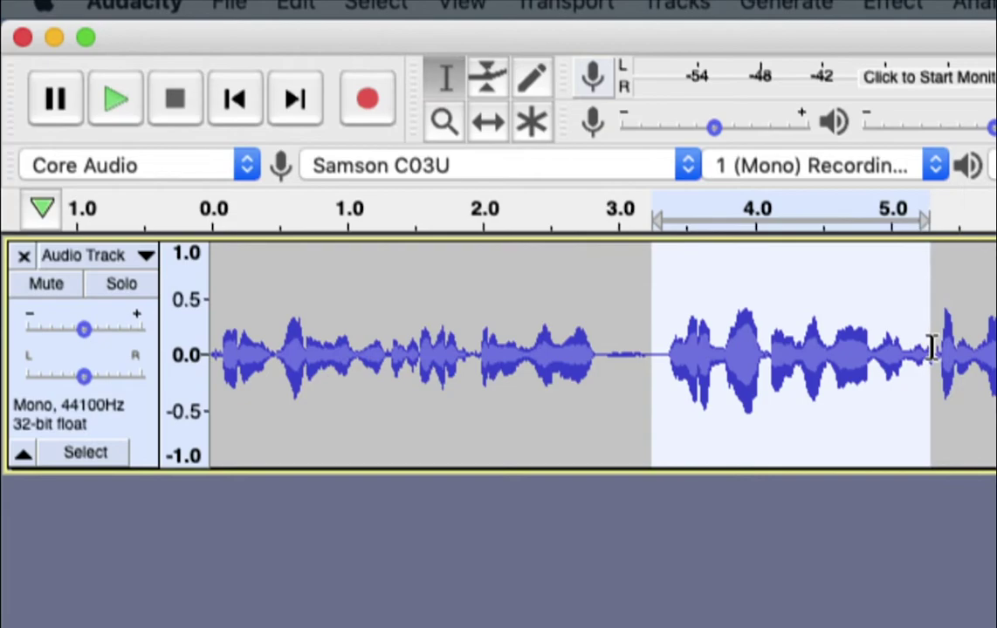
left_click(630, 332)
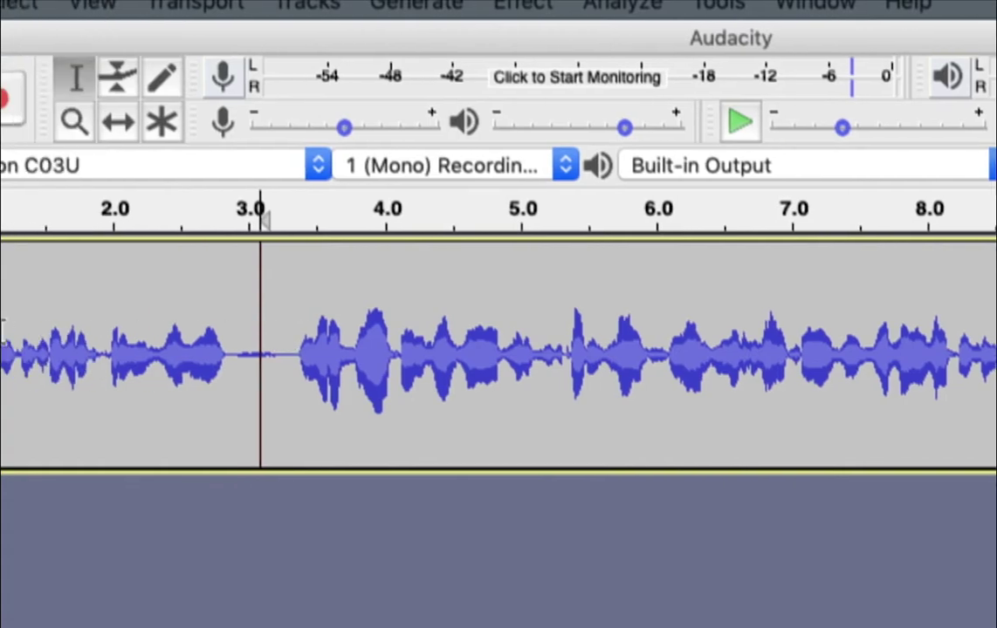
left_click_drag(297, 342, 570, 344)
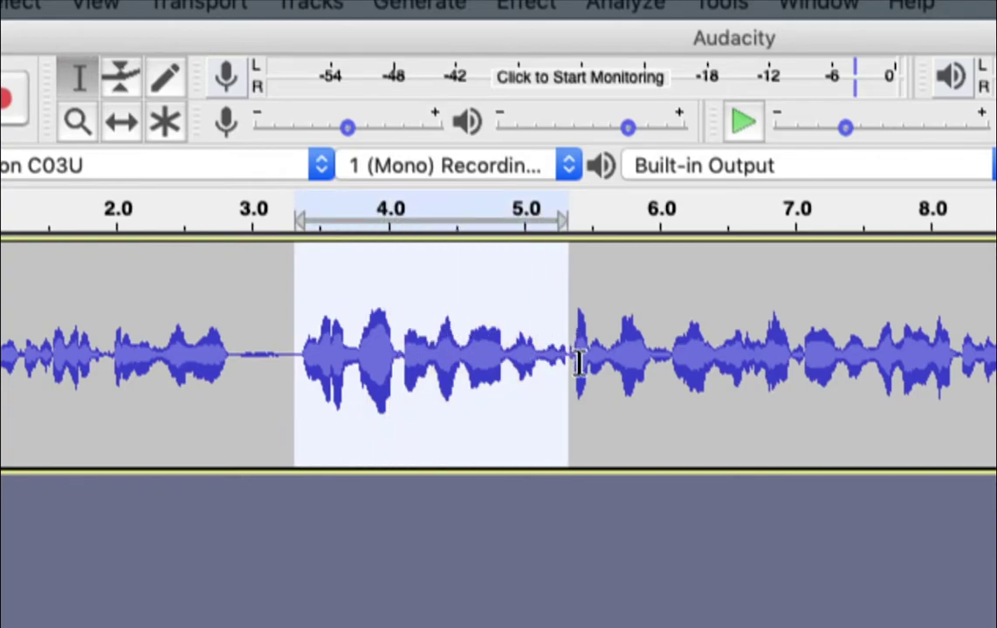
key("space")
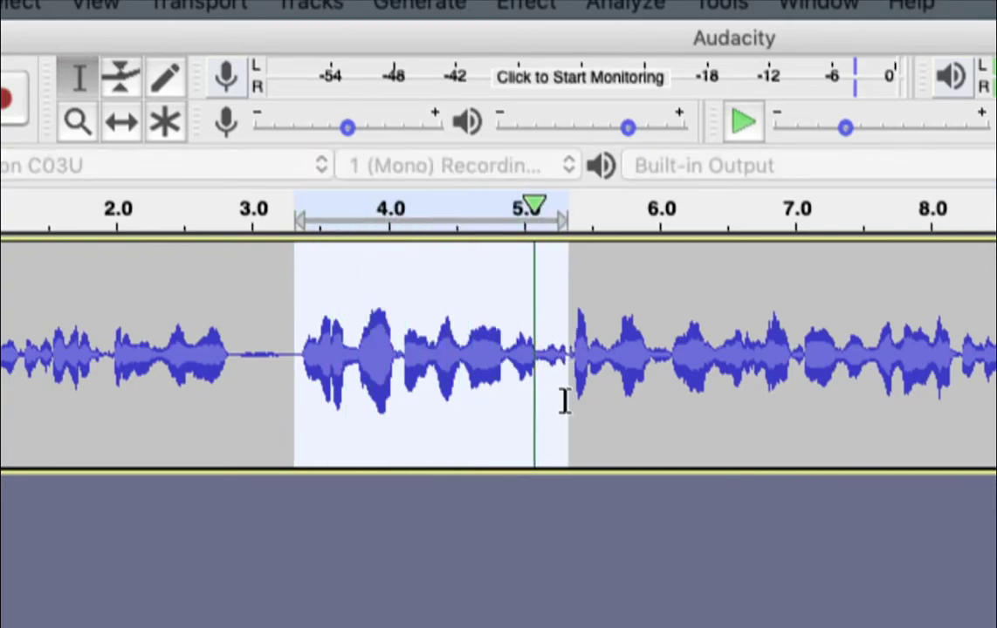
left_click(581, 353)
key("space")
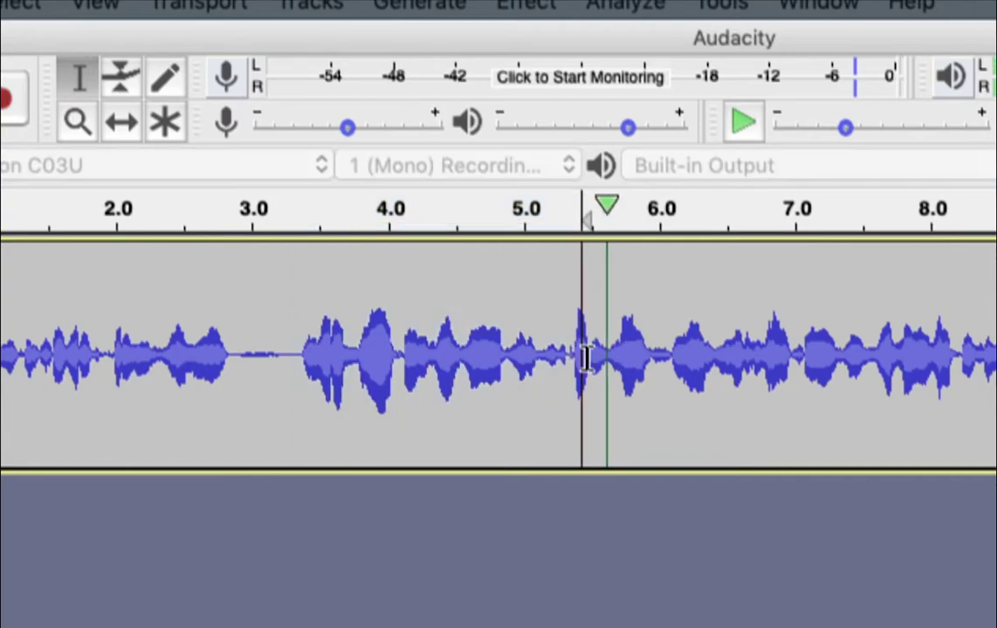
Select the audio between about 3.3 and 6.4 seconds and play the selection.
key("space")
mouse_move(717, 356)
left_mouse_down()
mouse_move(276, 363)
mouse_move(298, 358)
left_mouse_up()
key("space")
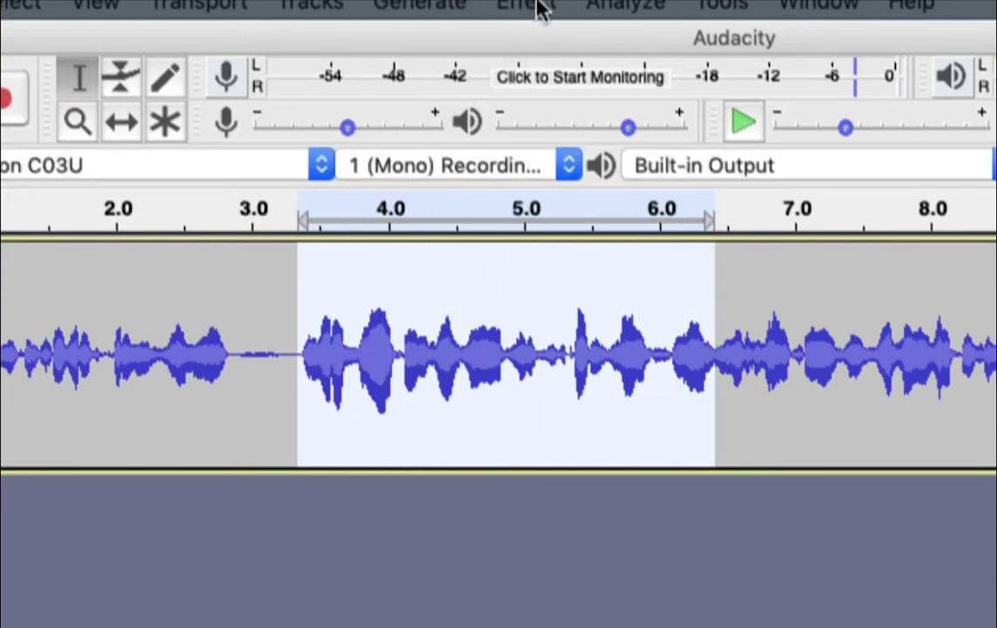
Preview the Change Pitch effect on the selection with a shift of 6.00 semitones, from D3 to G#/Ab3.
left_click(529, 6)
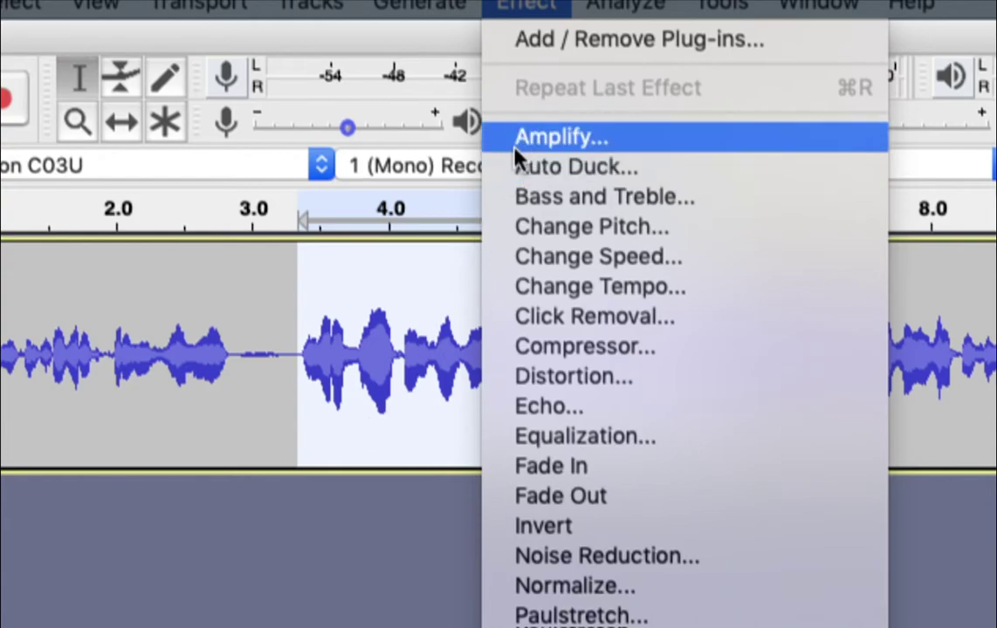
left_click(601, 229)
left_click_drag(618, 412, 380, 154)
left_click_drag(482, 162, 546, 44)
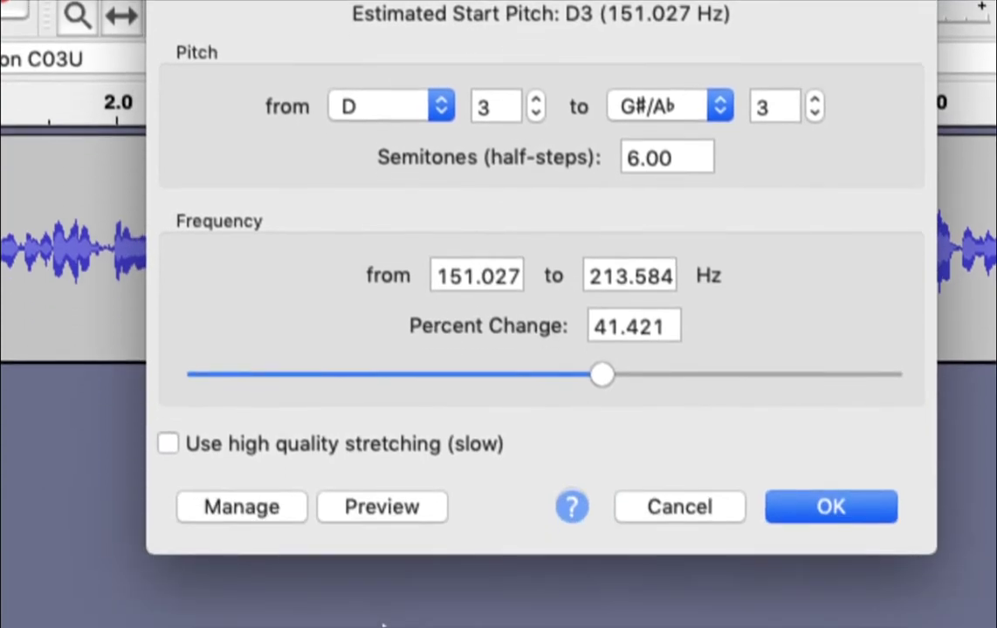
left_click(397, 514)
left_click(414, 515)
Preview the pitch change with E as the target note, and again with the shift set to 0 semitones.
left_click(730, 113)
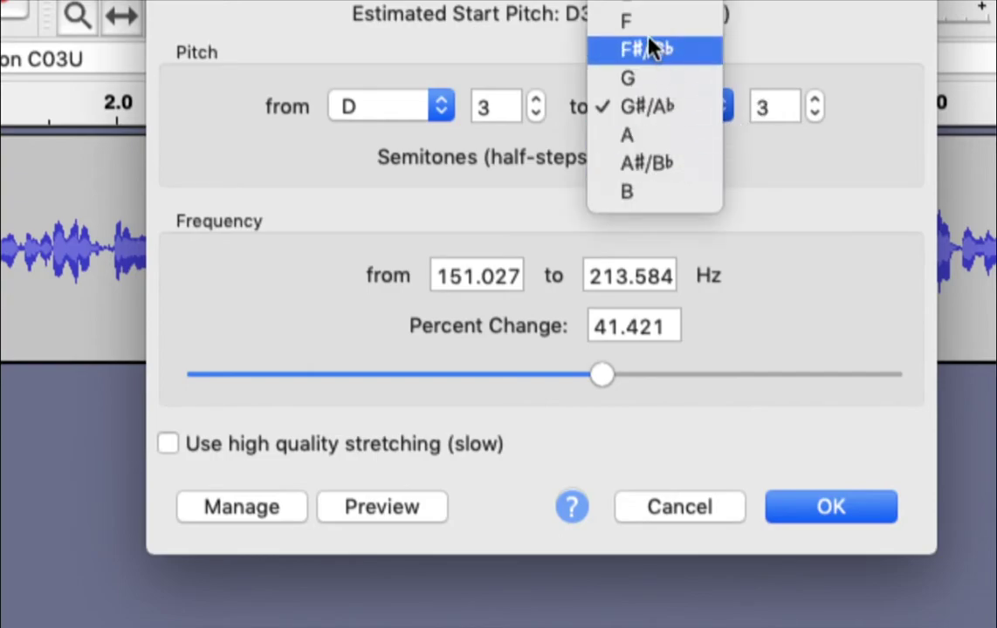
left_click(635, 4)
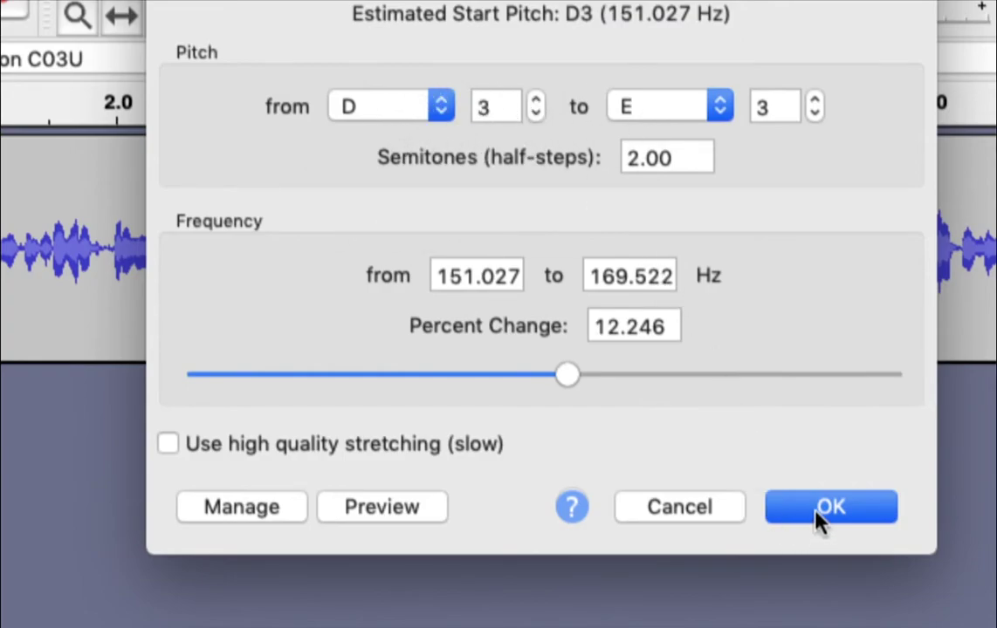
left_click(367, 510)
key("Tab")
type("0")
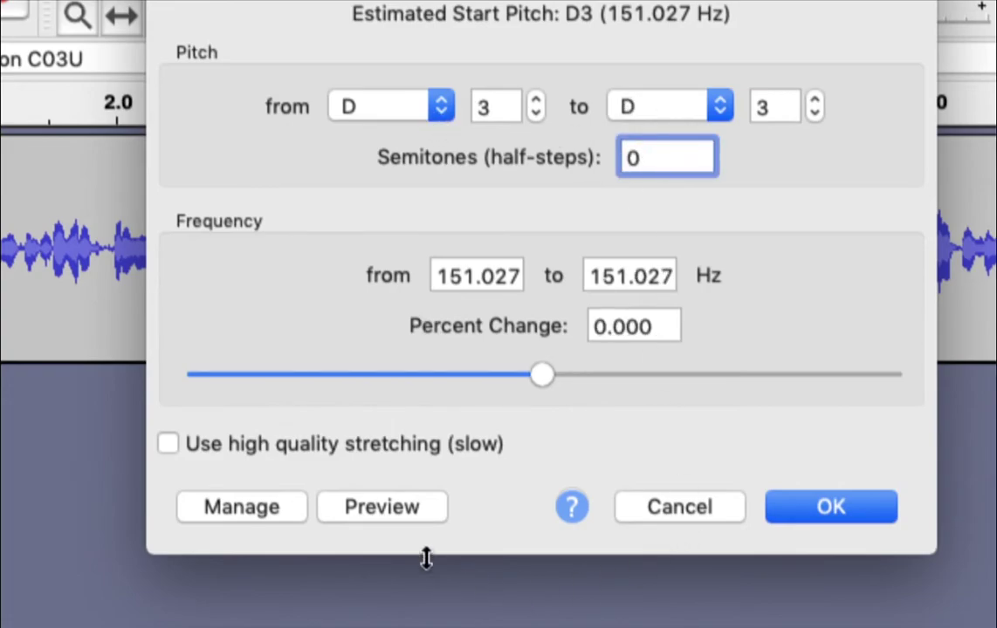
left_click(389, 505)
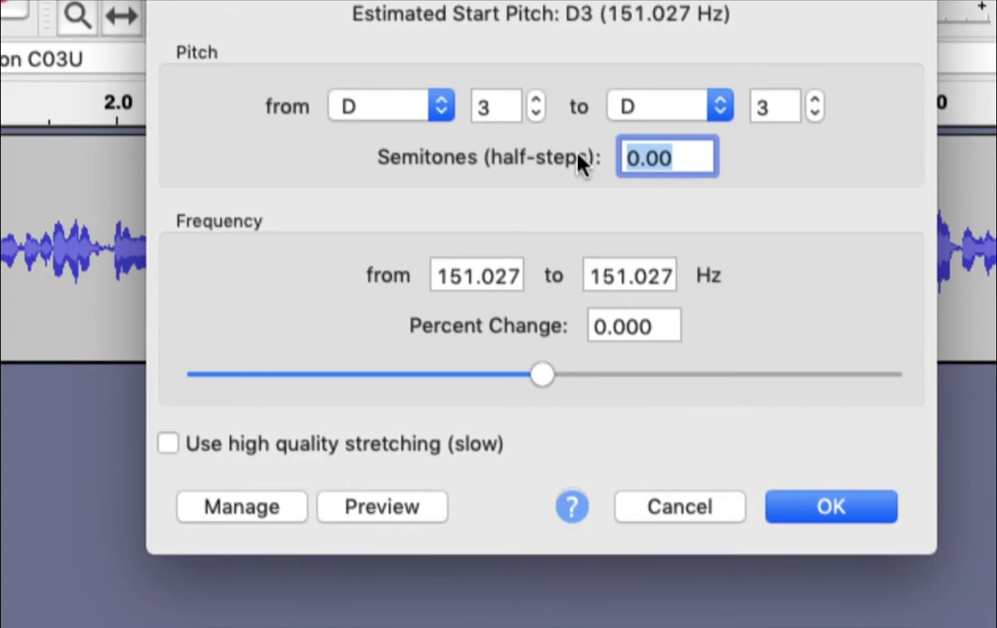
Try a shift of -1 semitone, preview one of -5 semitones, and close Change Pitch without applying it.
type("-1")
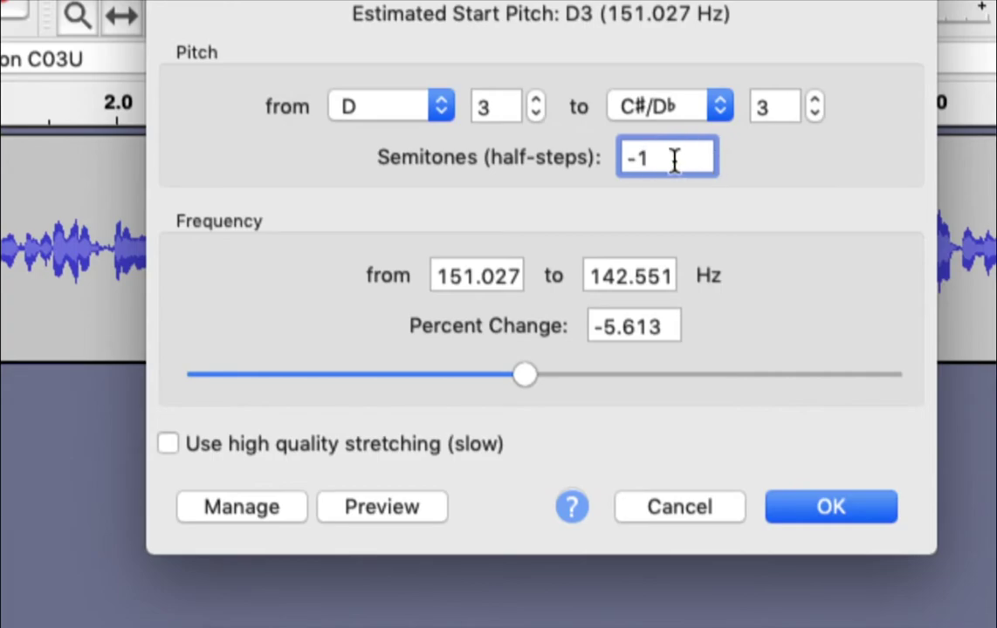
left_click_drag(668, 160, 603, 162)
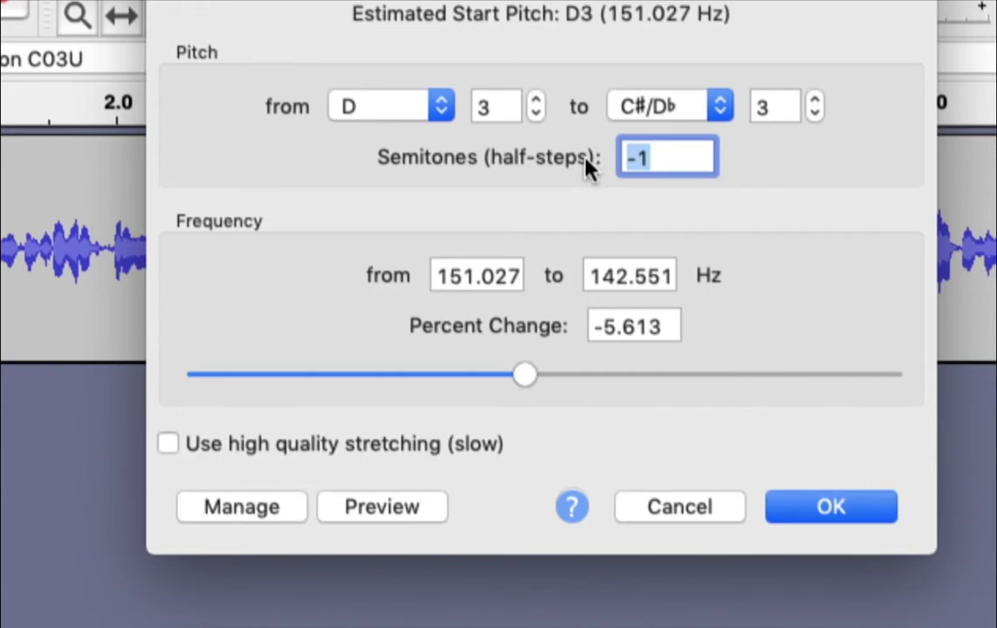
type("-4")
key("BackSpace")
type("5")
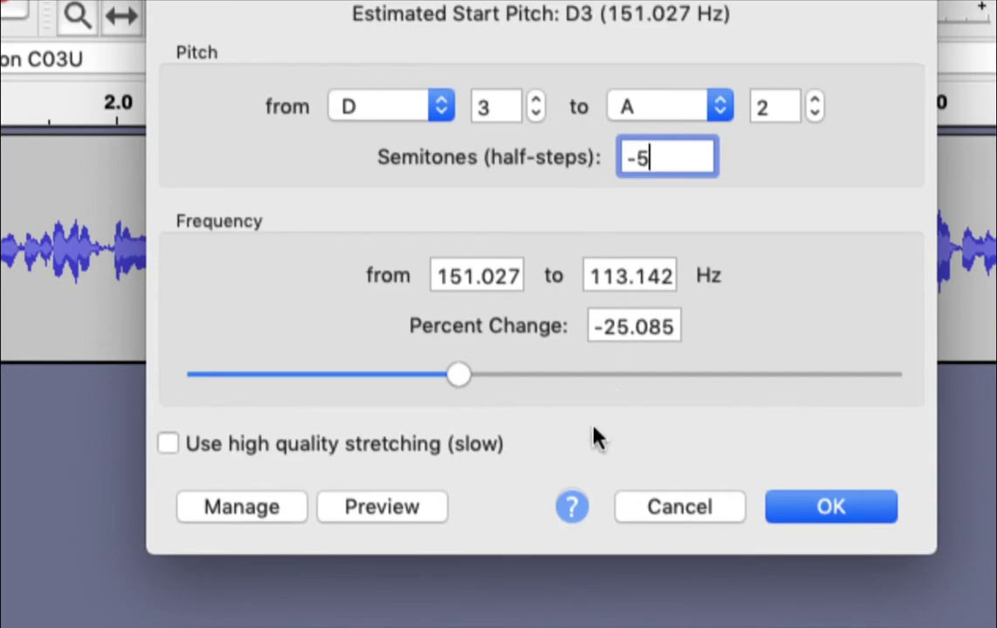
left_click(412, 504)
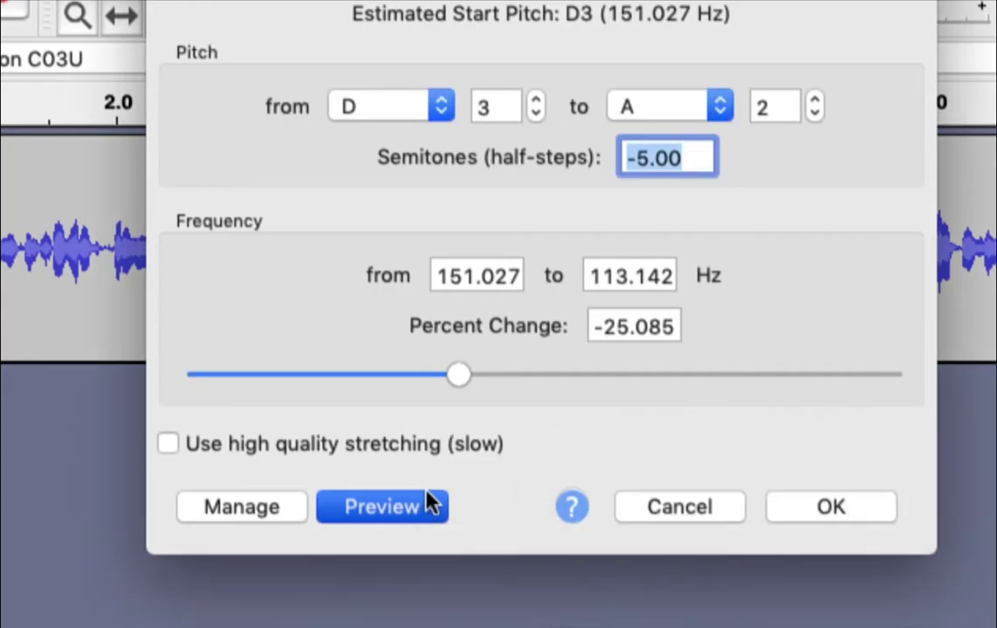
left_click(681, 514)
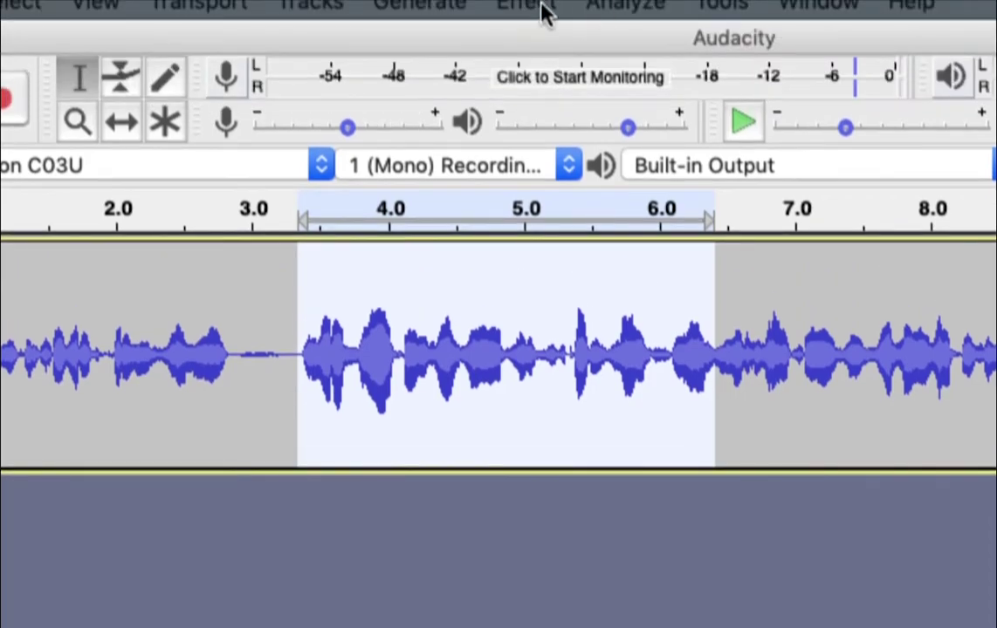
Preview the Change Tempo effect on the selection with increases of 59.112 percent and about 184 percent.
left_click(539, 7)
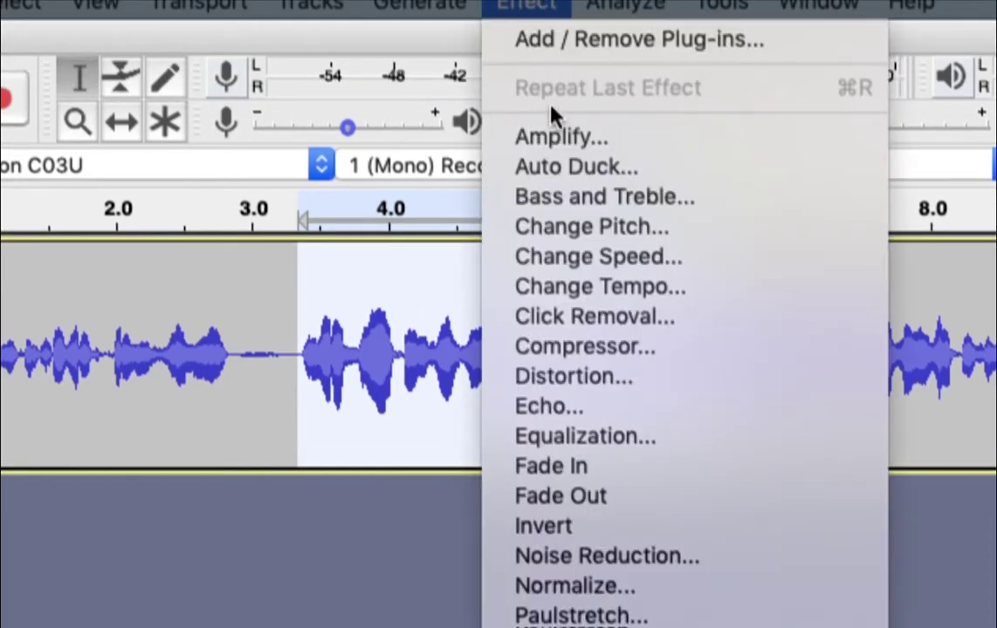
left_click(576, 295)
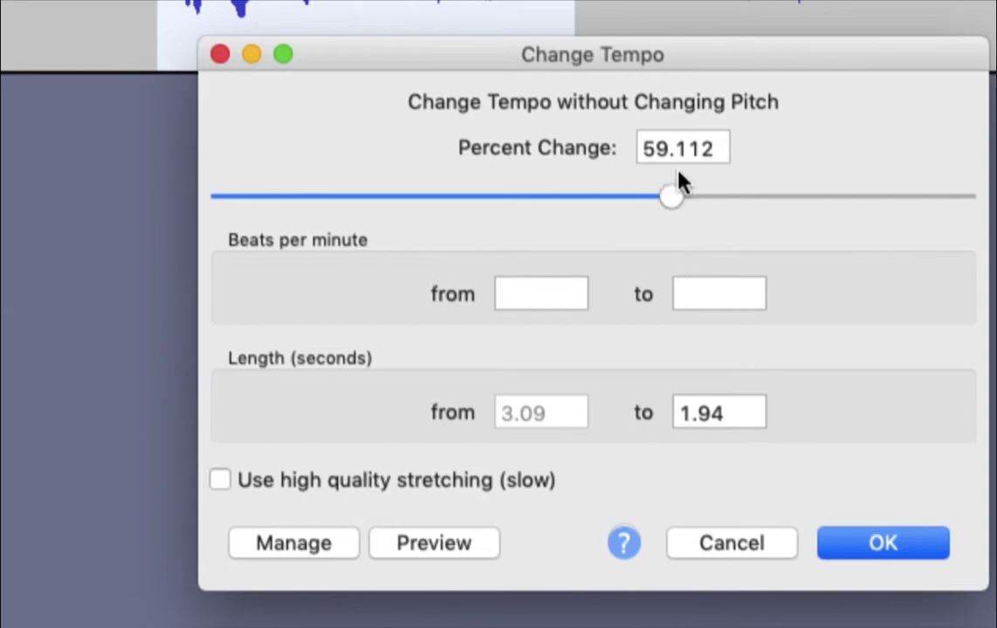
left_click(426, 545)
left_click_drag(674, 200, 796, 212)
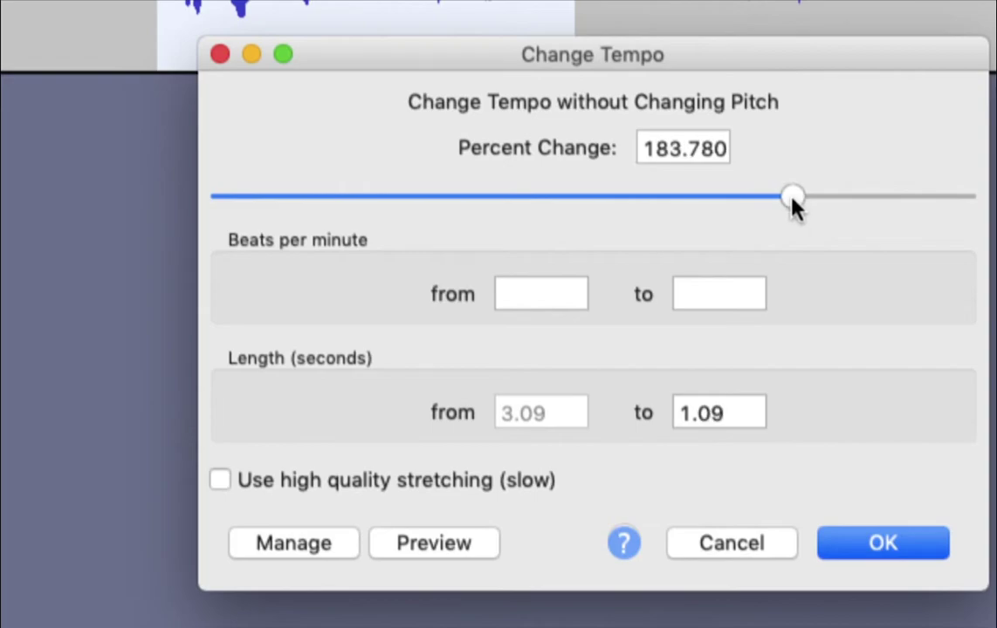
left_click(453, 553)
Preview the tempo slowed to -48 percent, set it to -33 percent, and cancel Change Tempo.
left_click_drag(793, 197, 393, 208)
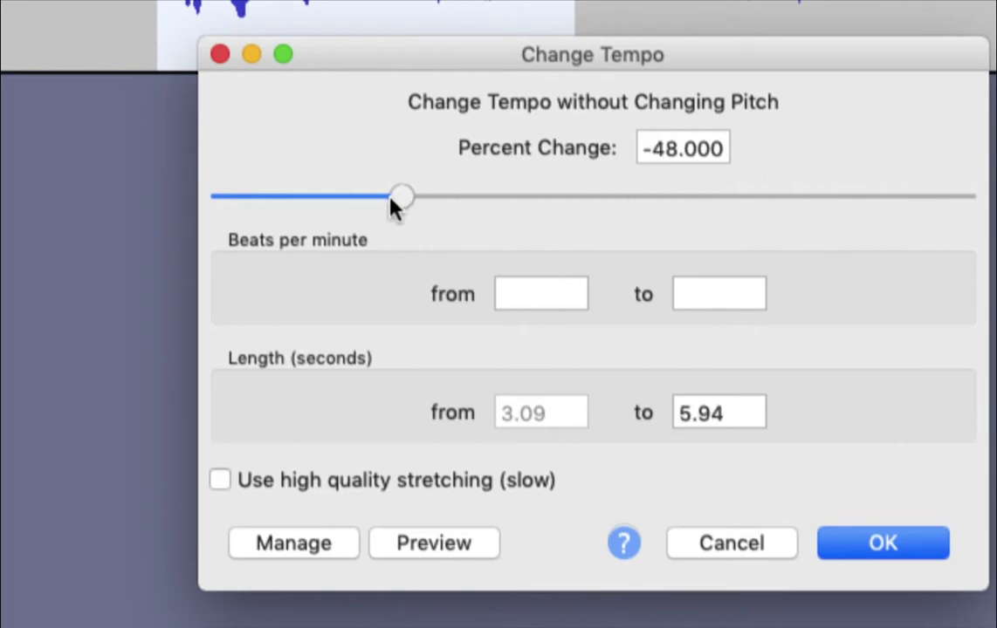
left_click(447, 532)
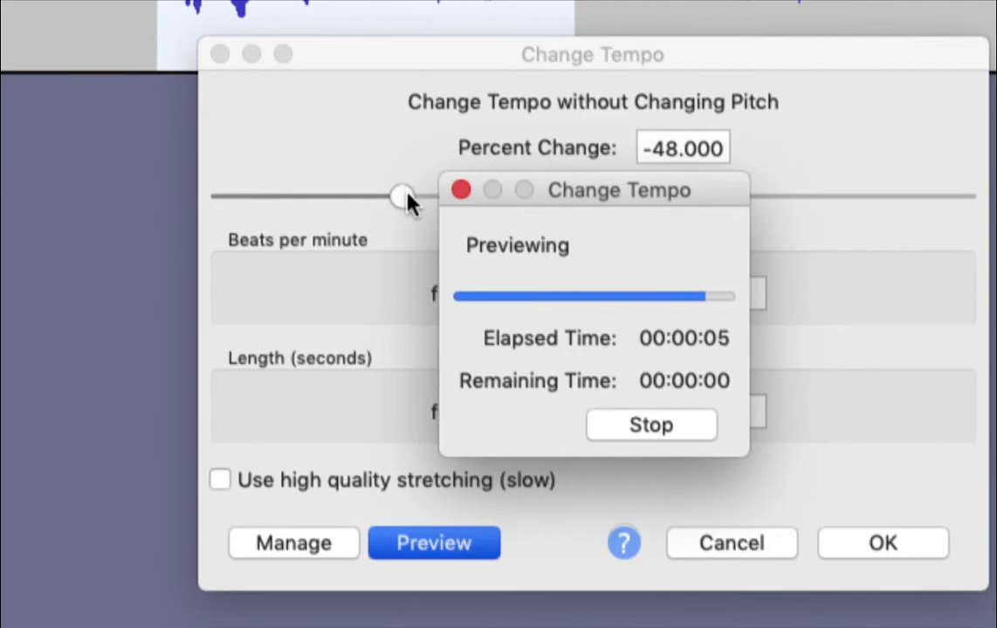
left_click_drag(402, 199, 460, 200)
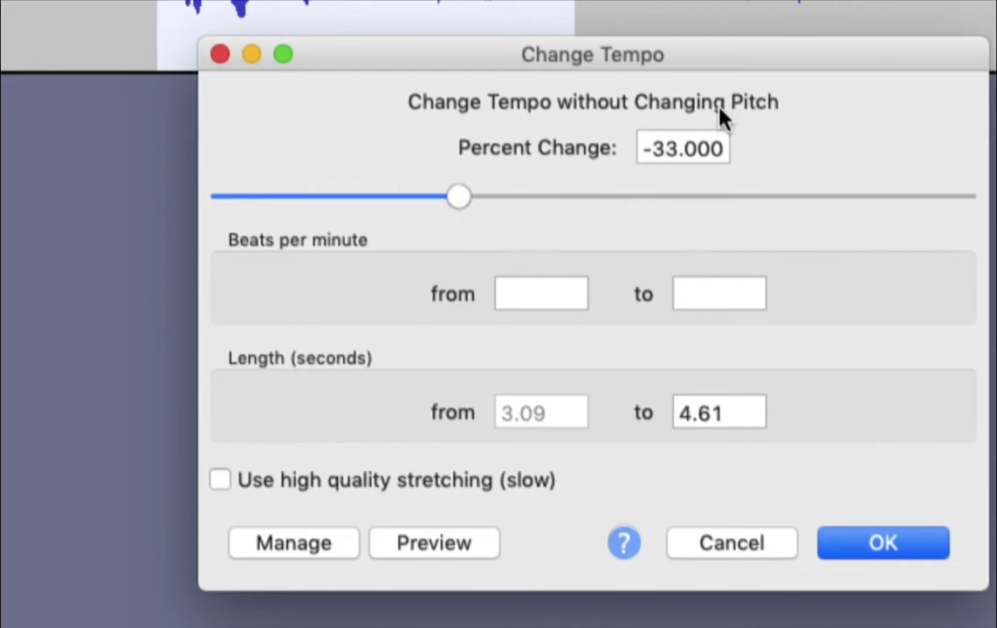
left_click(765, 557)
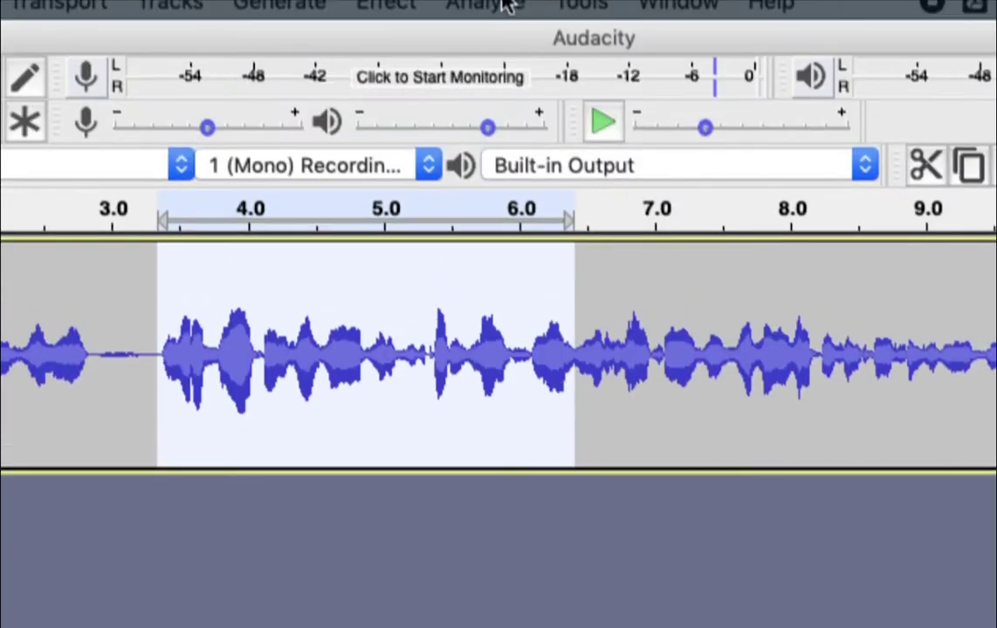
Preview the Change Speed effect on the selection at about 8.1 and 55.8 percent faster, and cancel it.
left_click(408, 7)
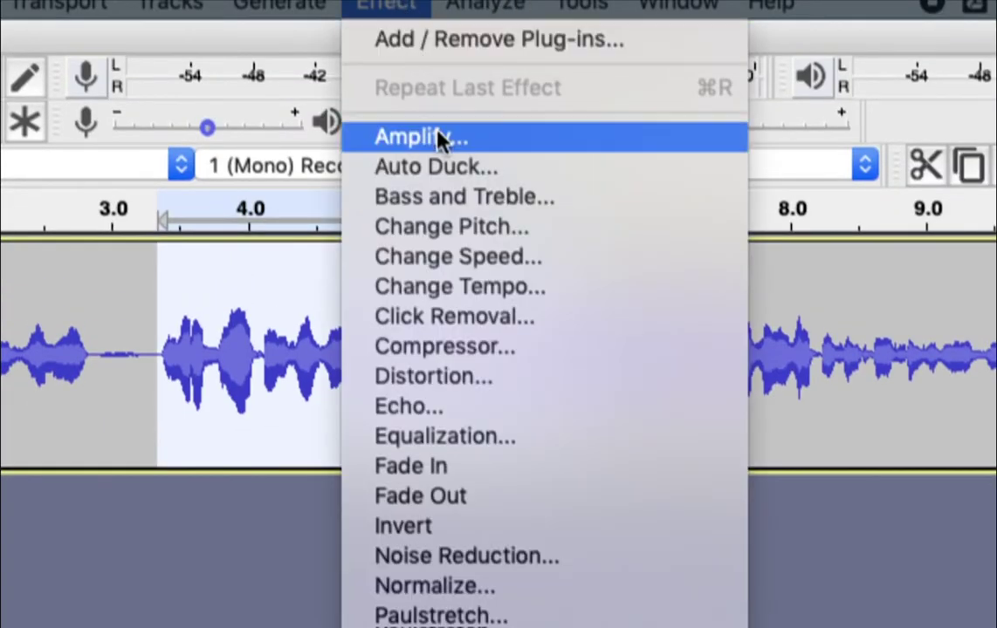
left_click(438, 260)
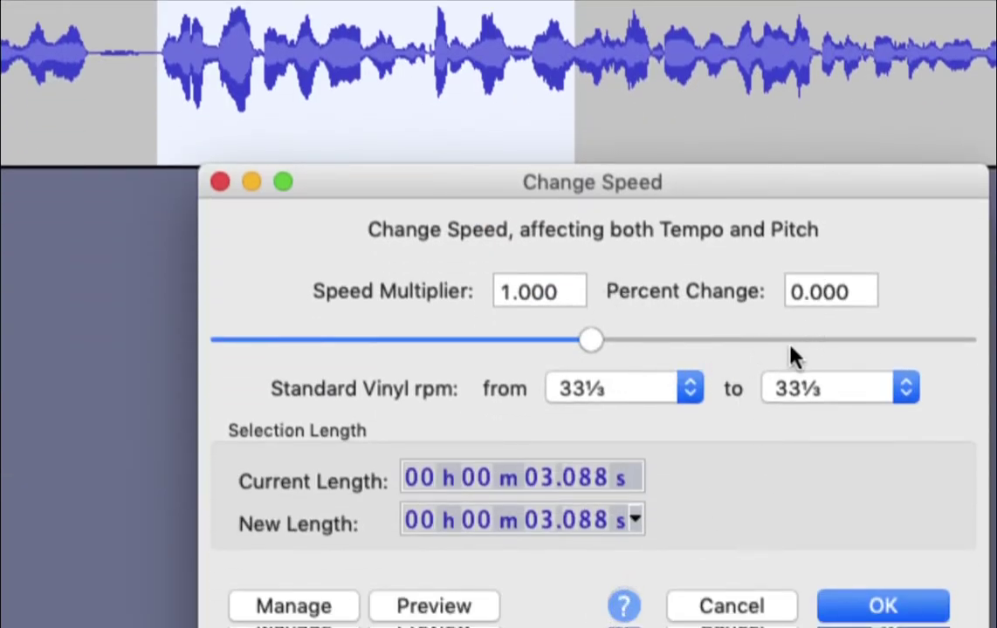
left_click(810, 291)
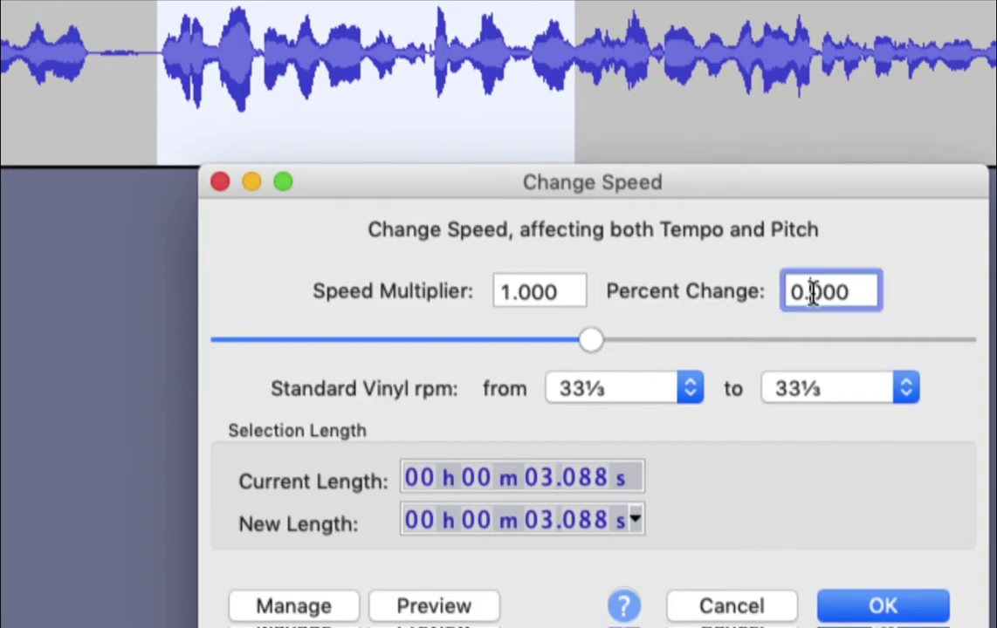
left_click_drag(591, 341, 611, 344)
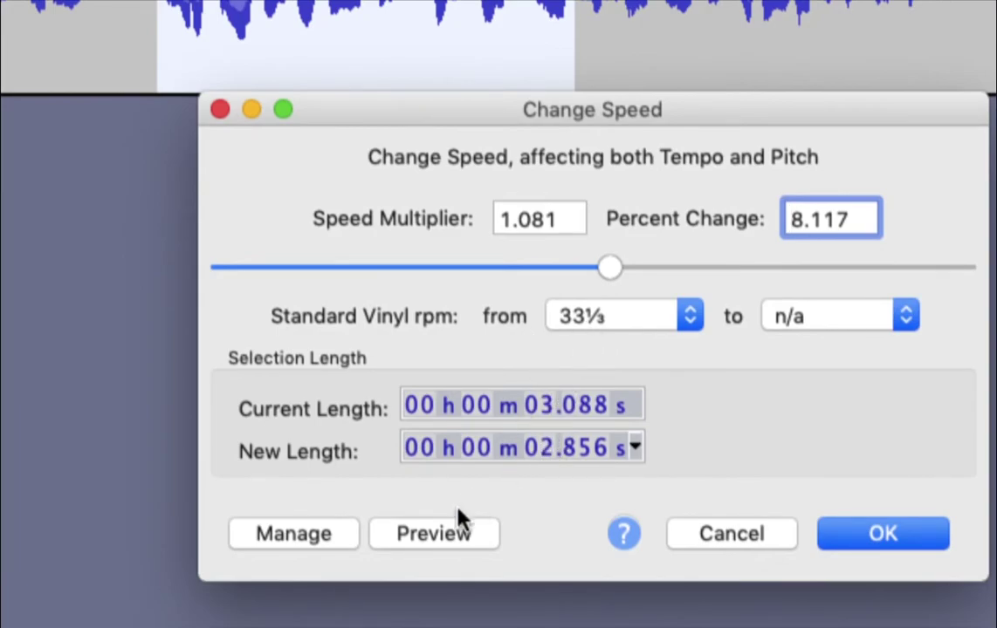
left_click(439, 537)
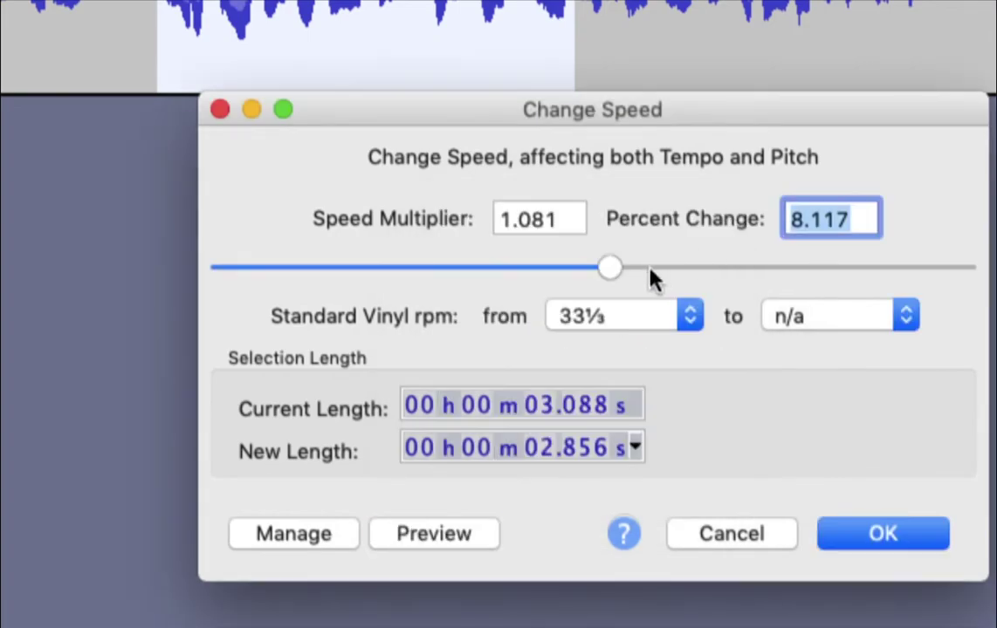
left_click_drag(610, 272, 674, 270)
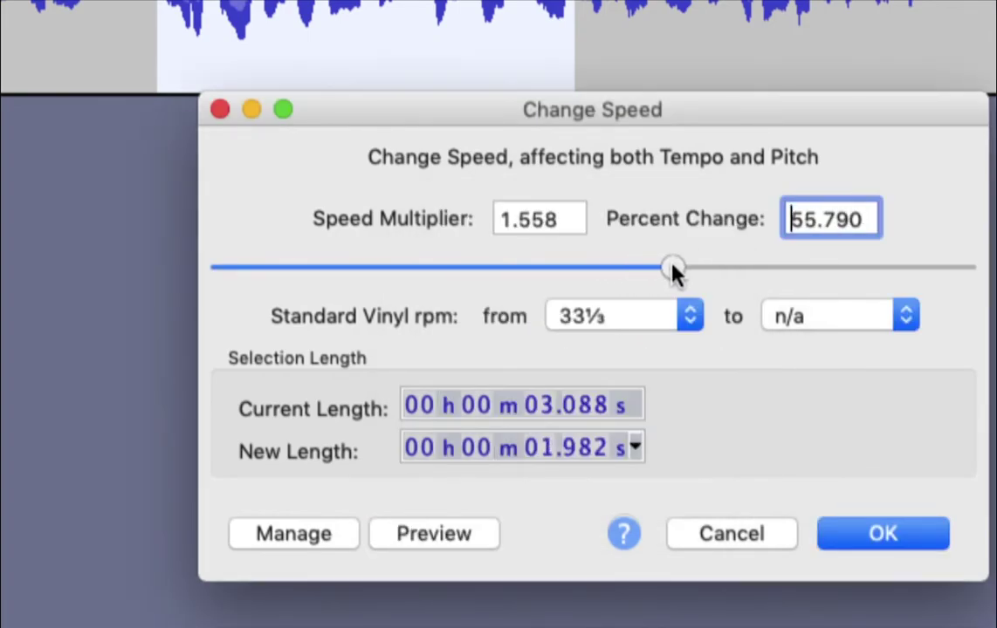
left_click(432, 548)
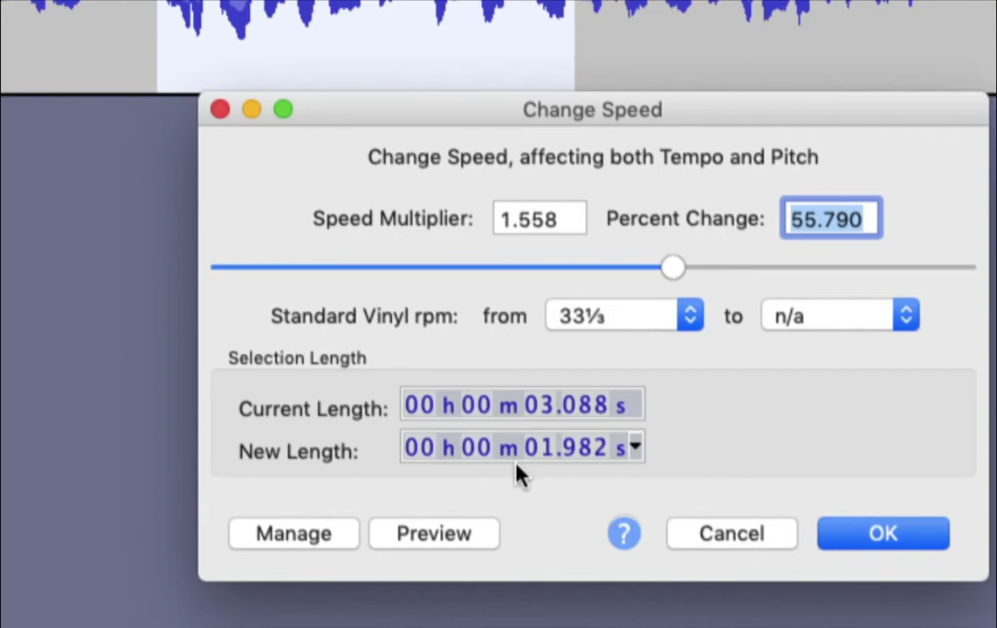
left_click(719, 536)
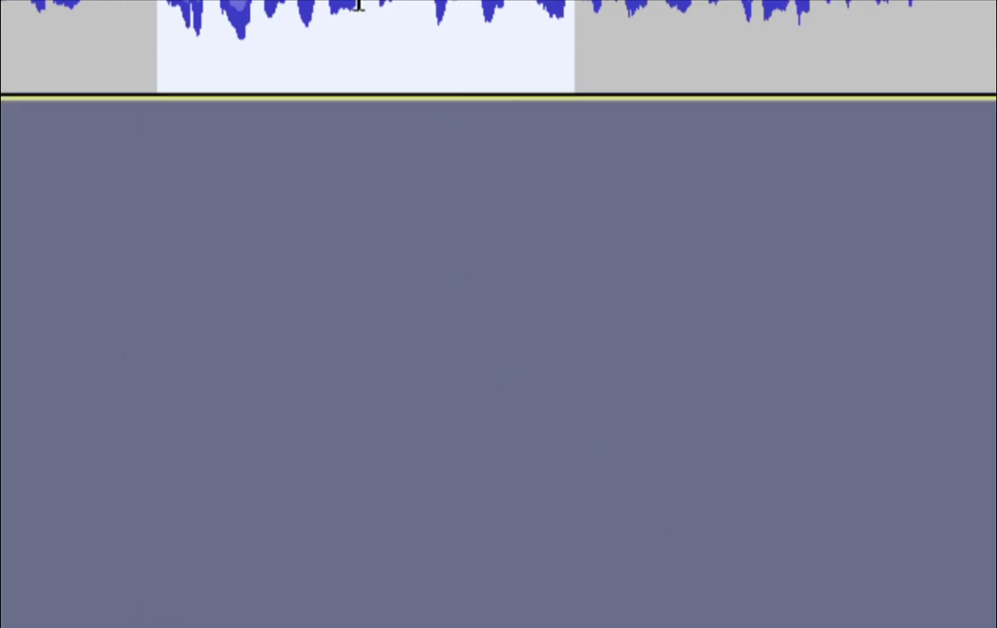
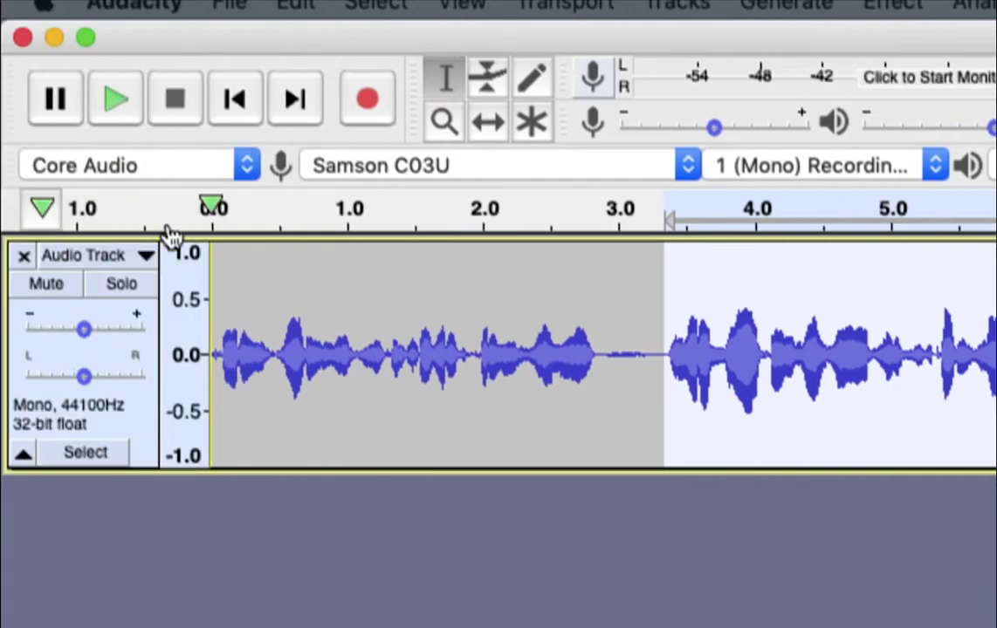
Remove the existing audio track and record a new voice track.
left_click(22, 254)
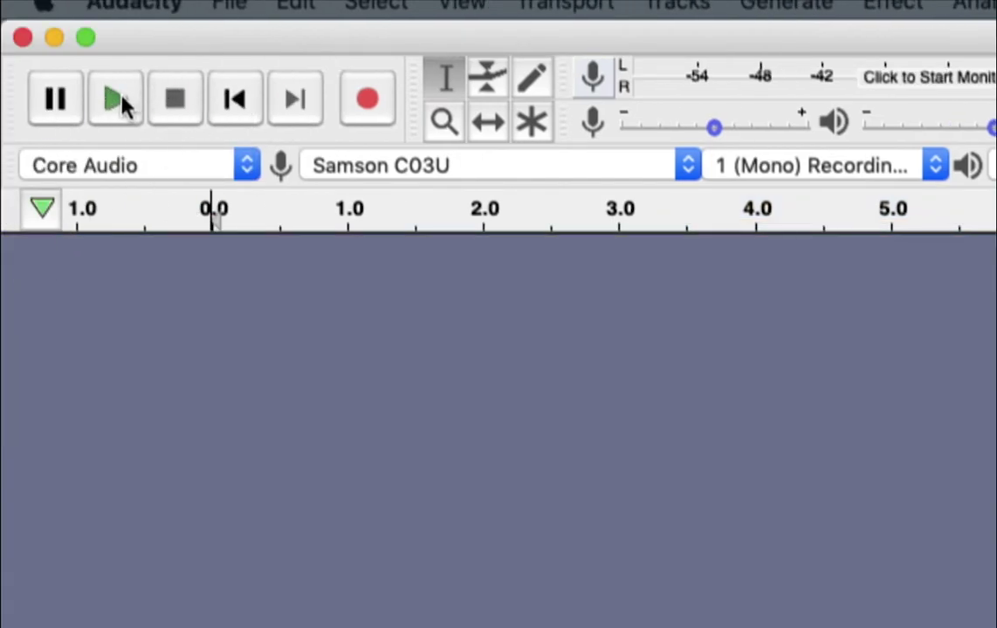
left_click(370, 105)
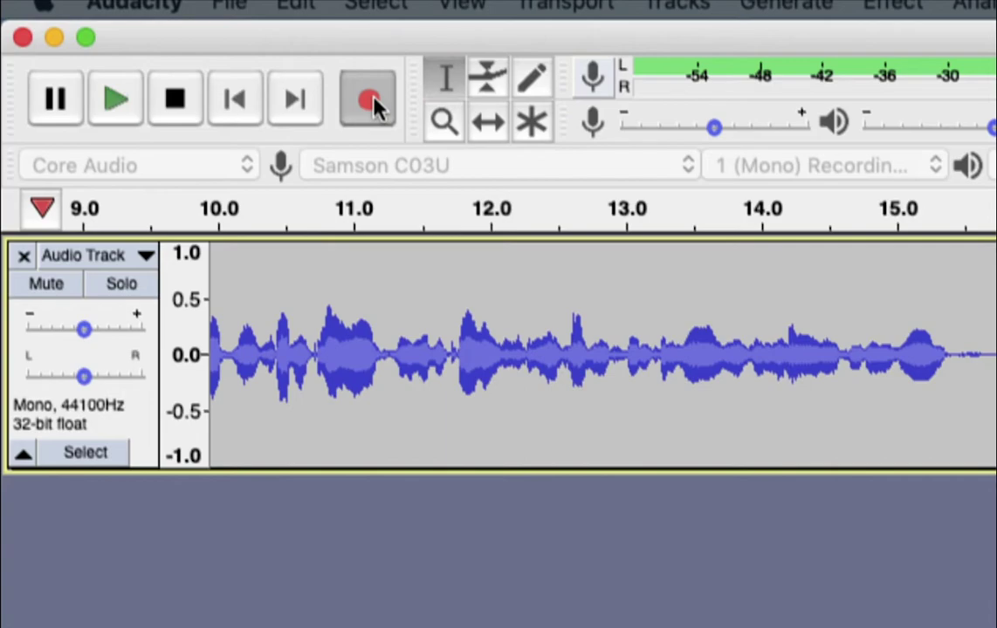
left_click(177, 103)
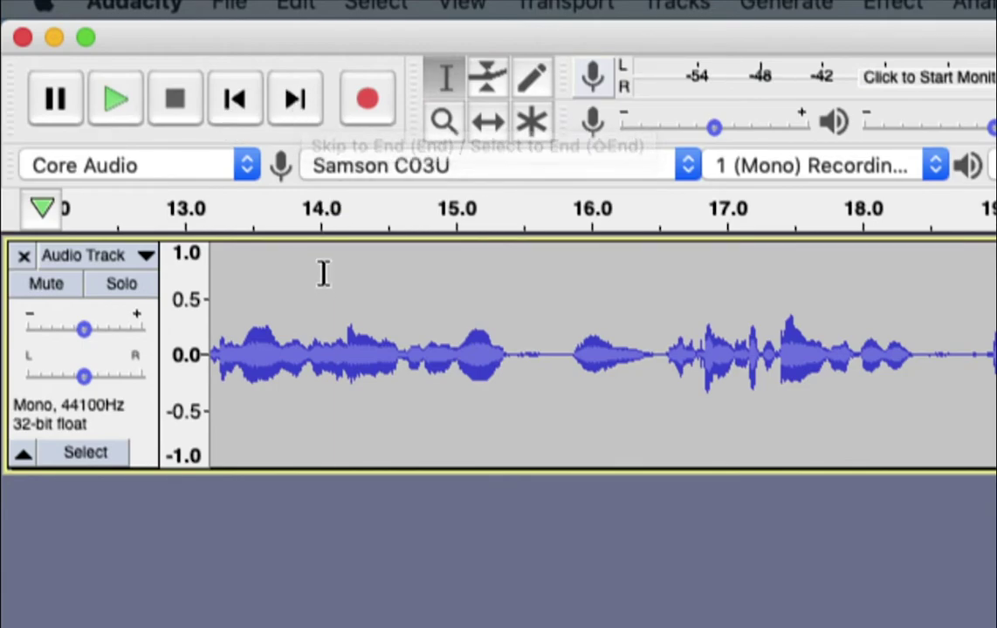
Listen to the new recording from the start and delete the unwanted section between 7.245 and 9.601 seconds.
left_click(236, 98)
key("space")
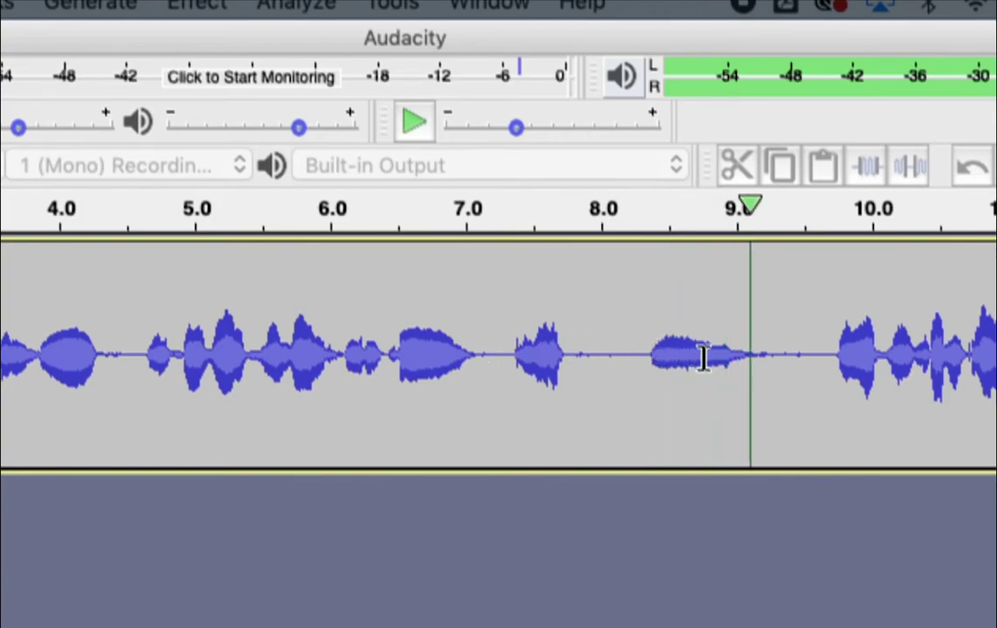
key("space")
left_click(498, 354)
left_click_drag(661, 351, 815, 348)
key("space")
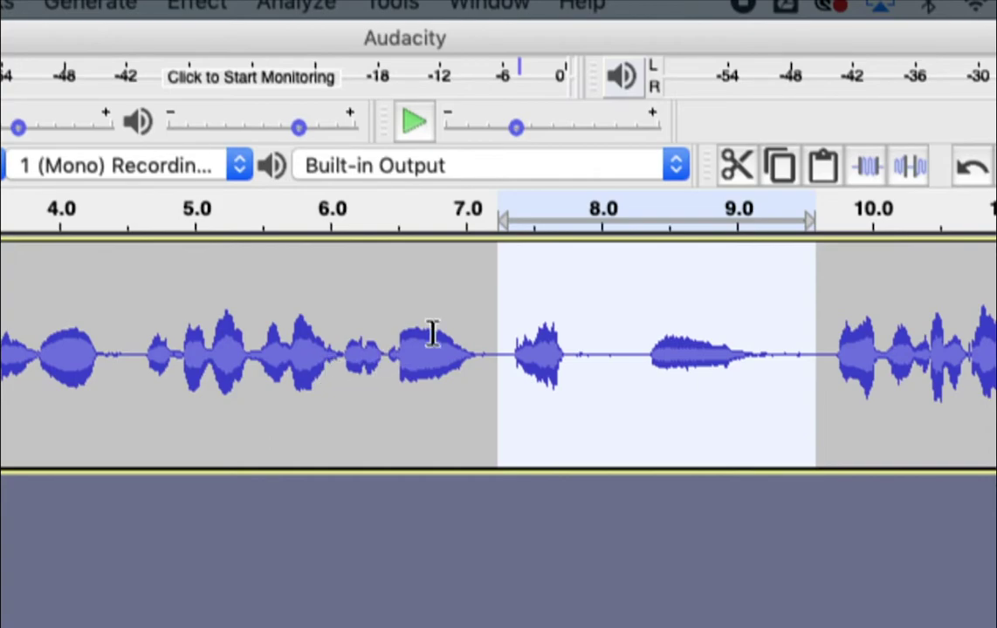
key("BackSpace")
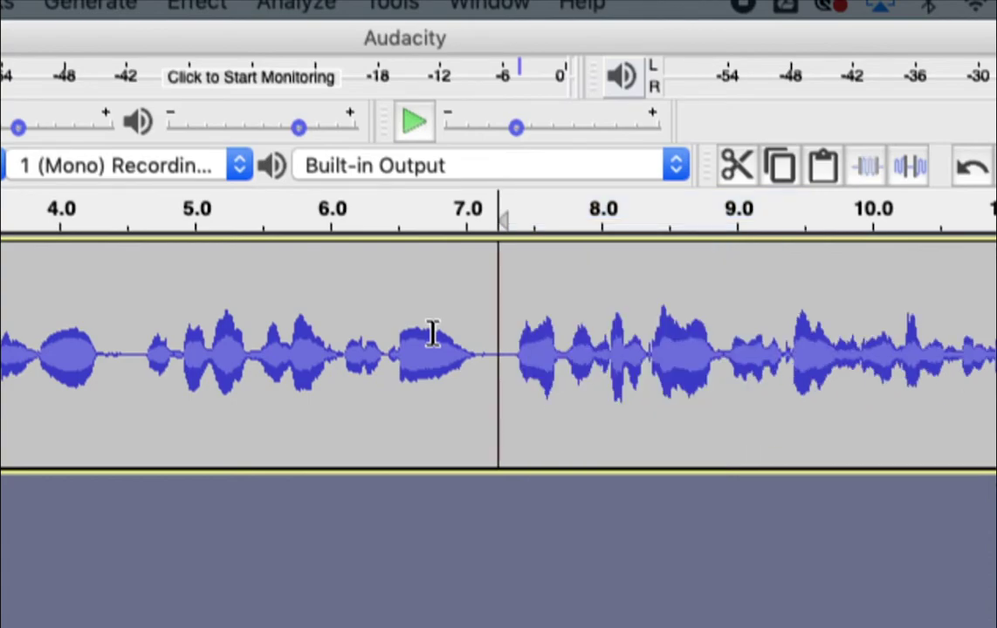
Listen from about 4.5 seconds and again from 14.141 seconds to locate the end of the next unwanted passage.
left_click(134, 336)
key("space")
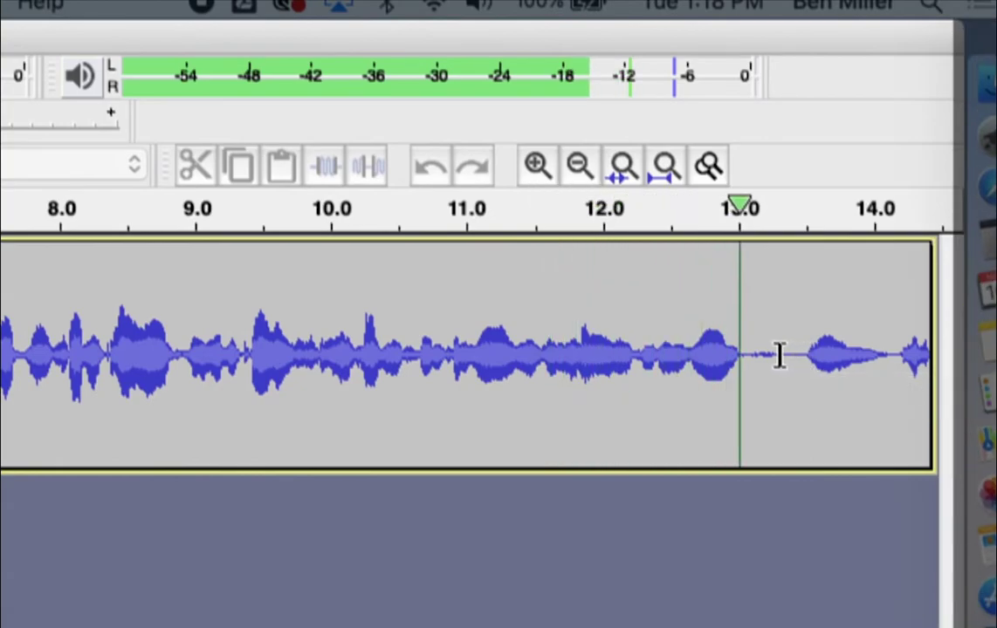
scroll(777, 352, "right", 10)
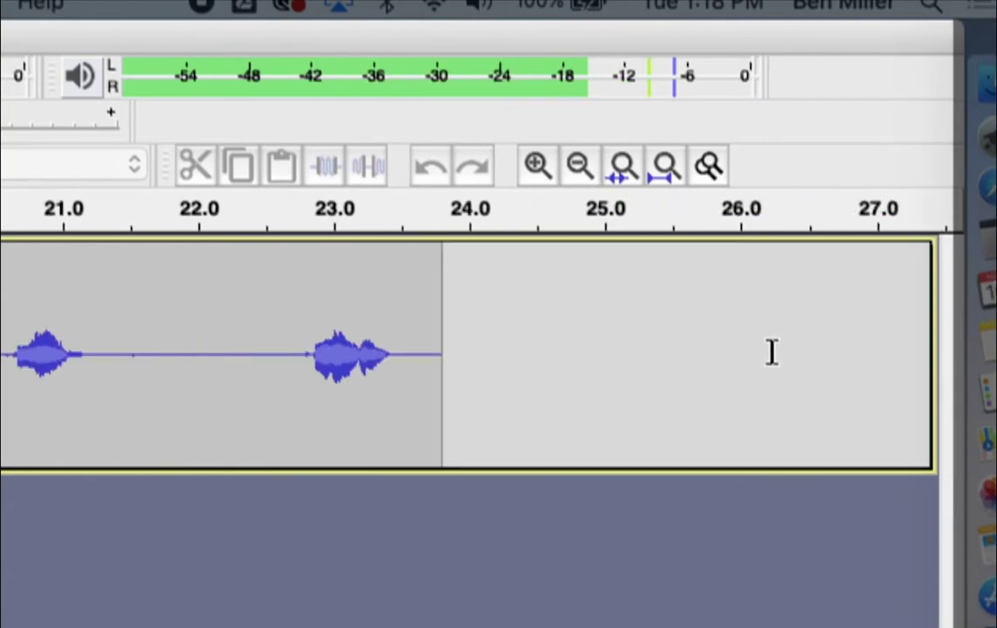
left_click(300, 353)
key("space")
key("space")
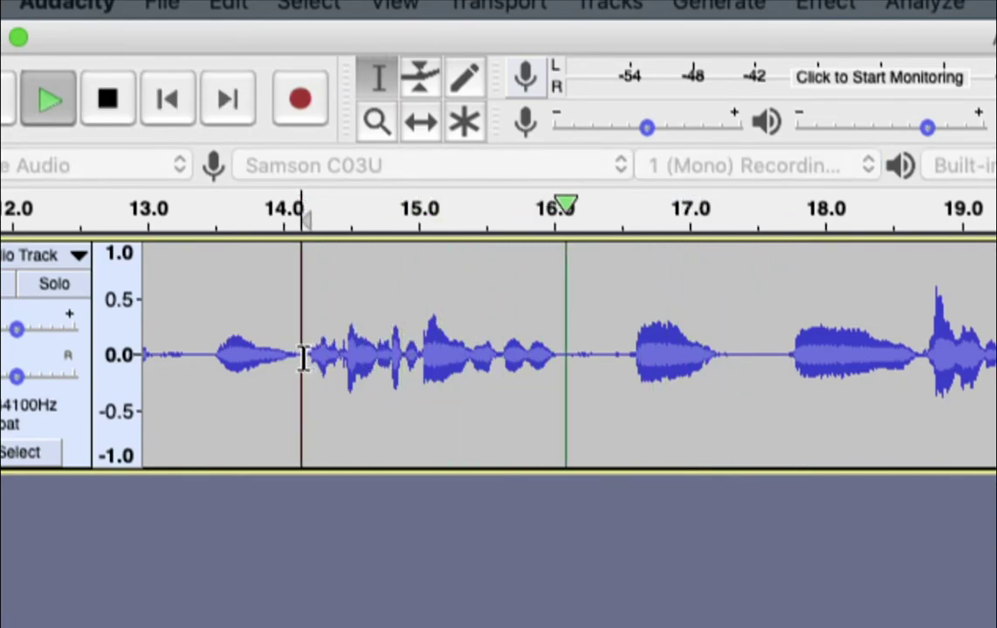
key("space")
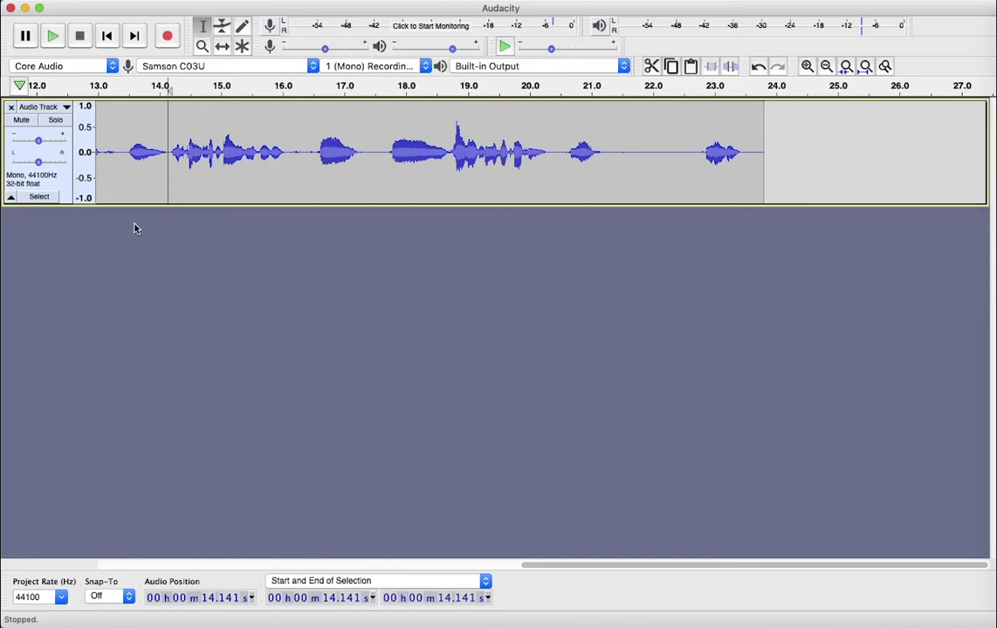
Try deleting the audio from 7.279 to 15.023 seconds, listen to the join, and undo the deletion.
left_click_drag(812, 563, 518, 559)
left_click(348, 139)
key("space")
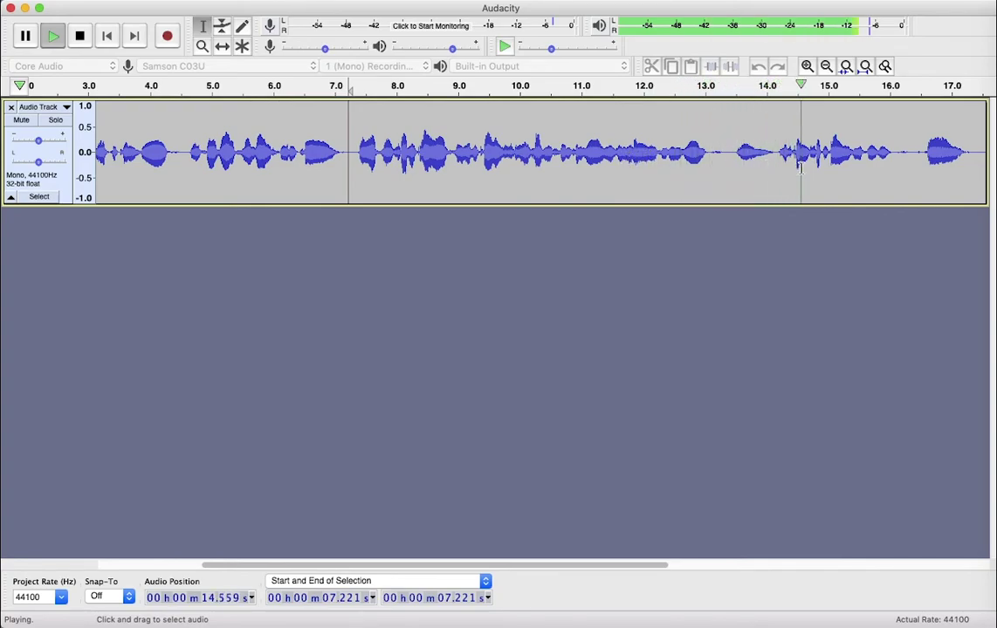
key("space")
left_click_drag(826, 150, 351, 152)
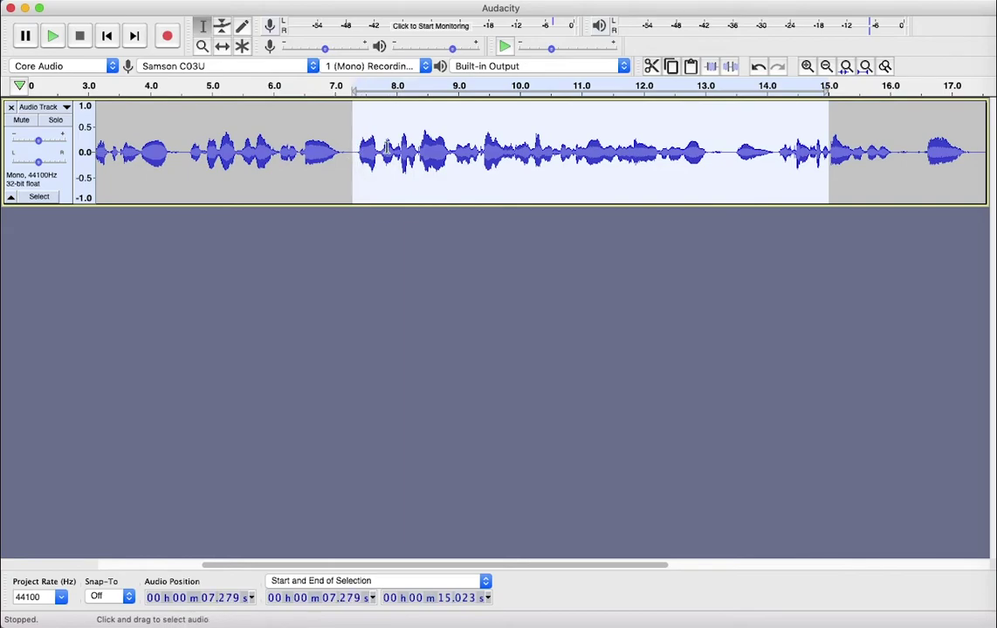
key("Delete")
key("space")
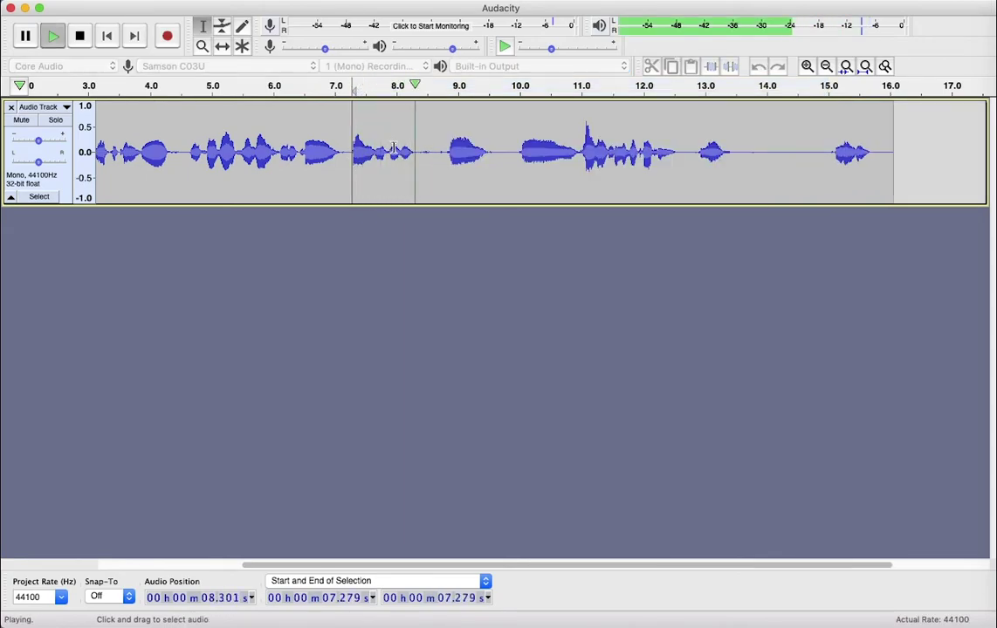
key("space")
key("super+z")
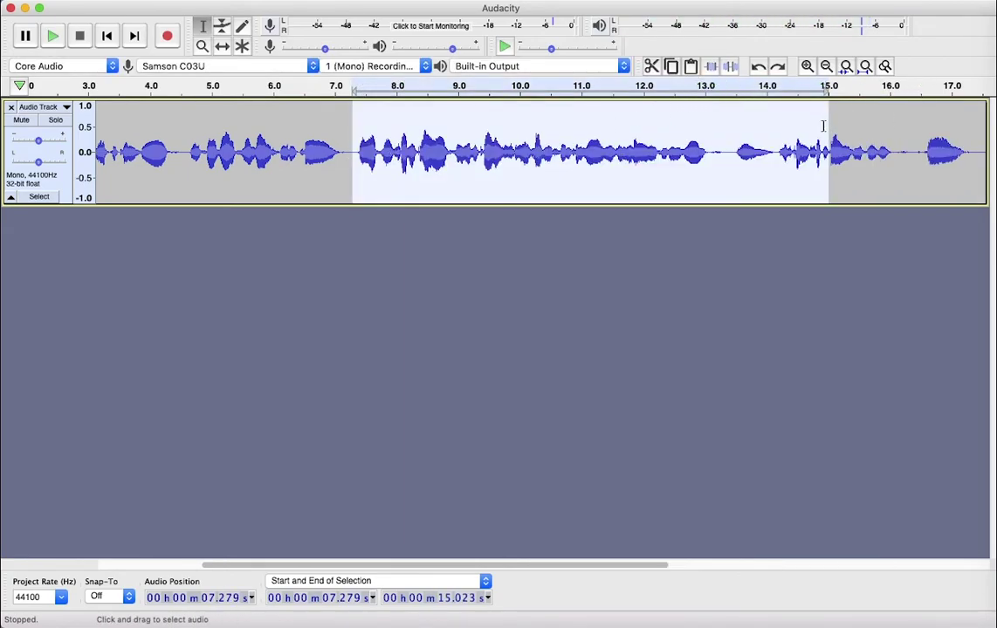
Shorten the selection's end to about 14.9 seconds, try deleting it, listen to the join, and undo the deletion.
left_click_drag(821, 128, 814, 129)
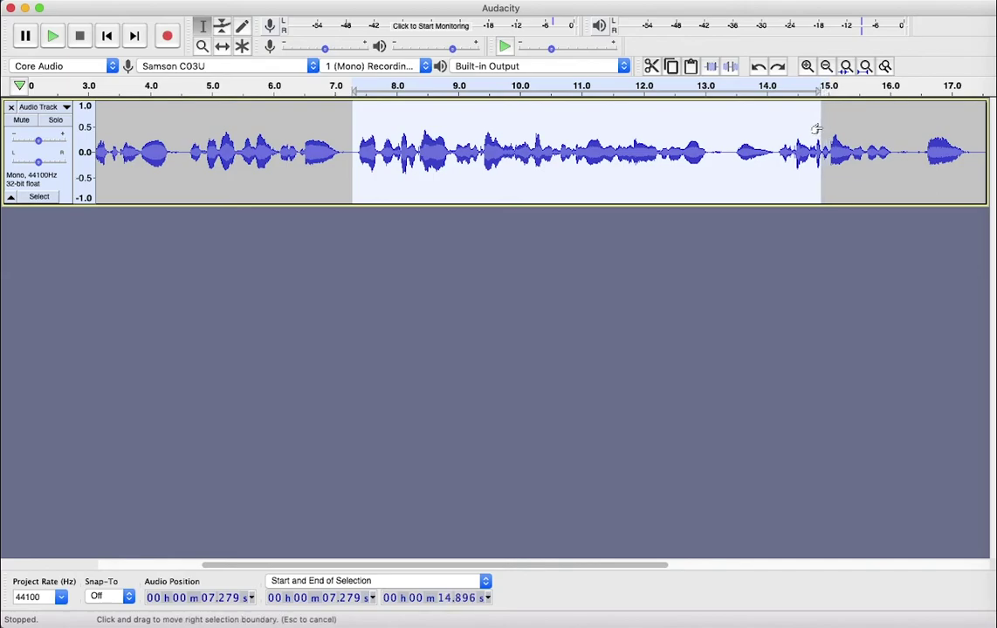
key("Delete")
key("space")
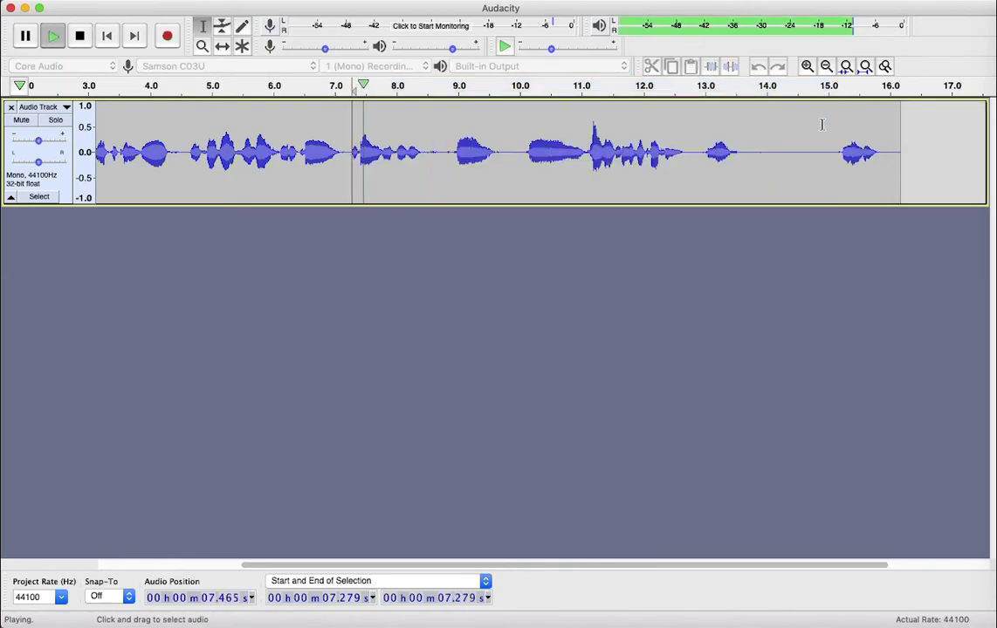
key("space")
key("super+z")
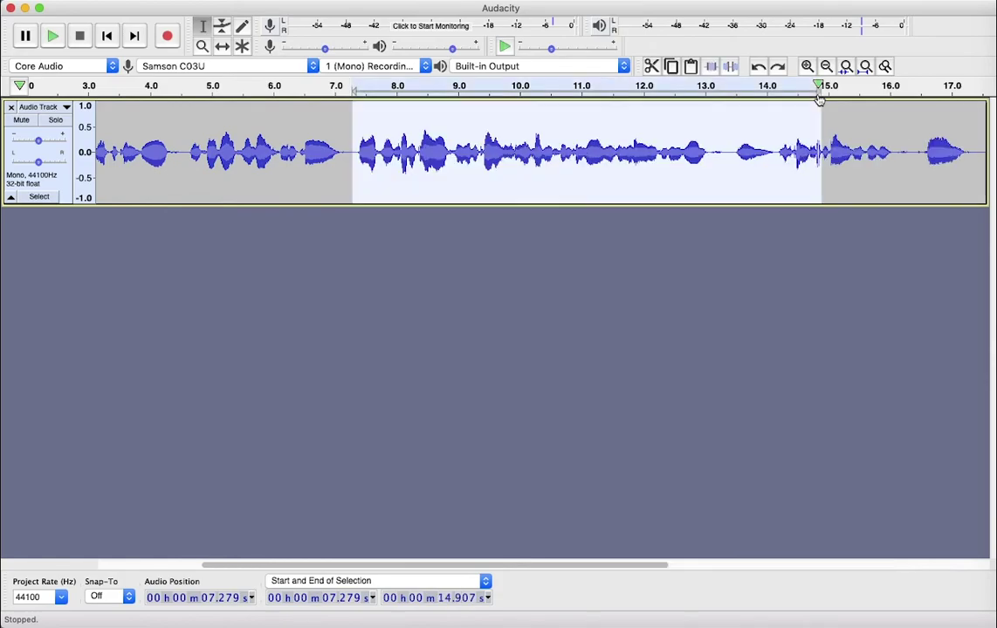
Undo the first cut of the new recording and delete the section from 7.245 to 9.601 seconds again.
left_click_drag(819, 112, 814, 111)
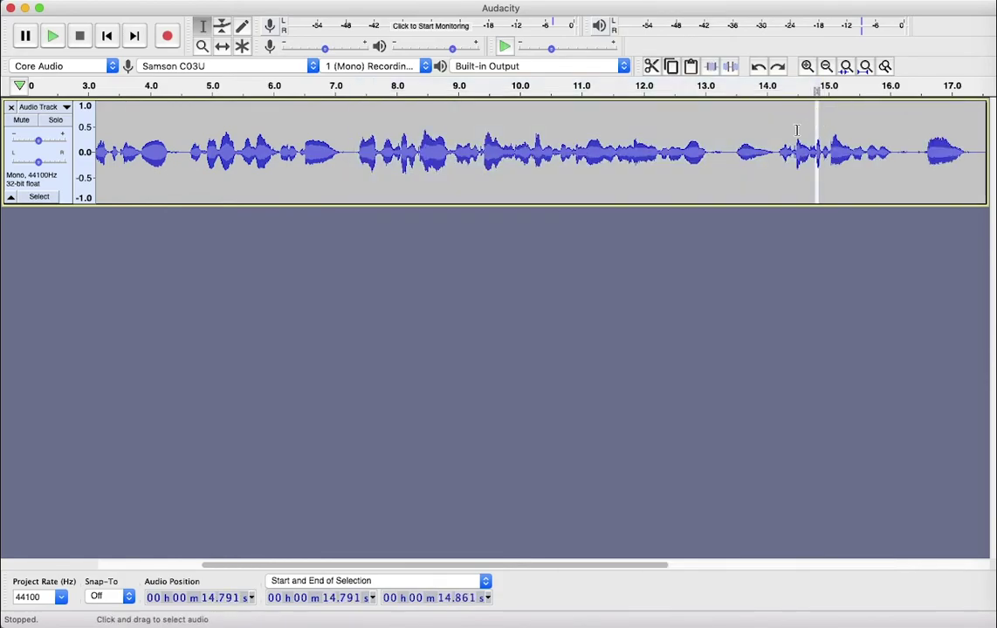
key("super+z")
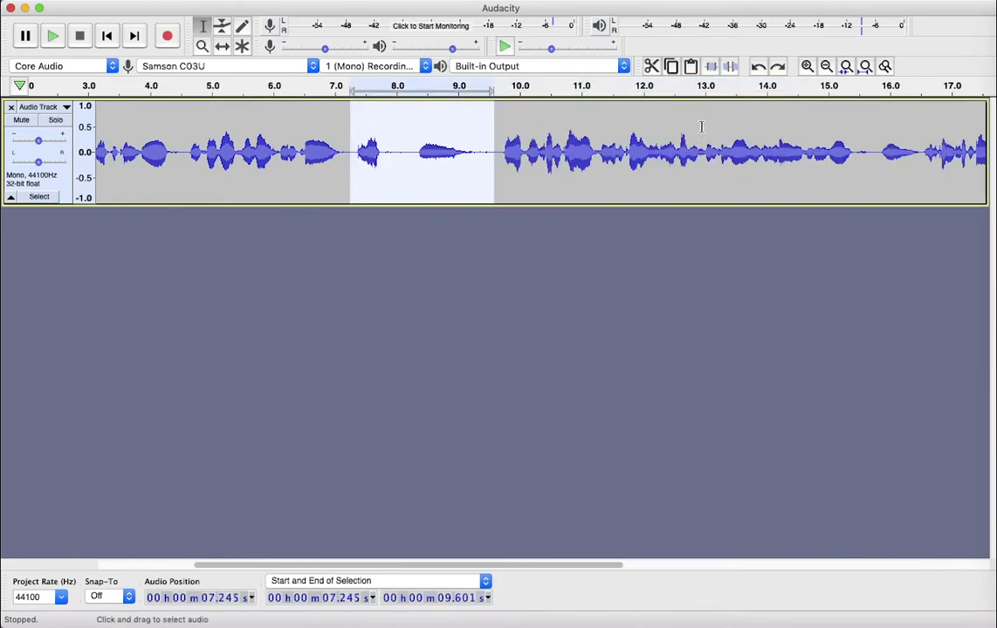
key("Delete")
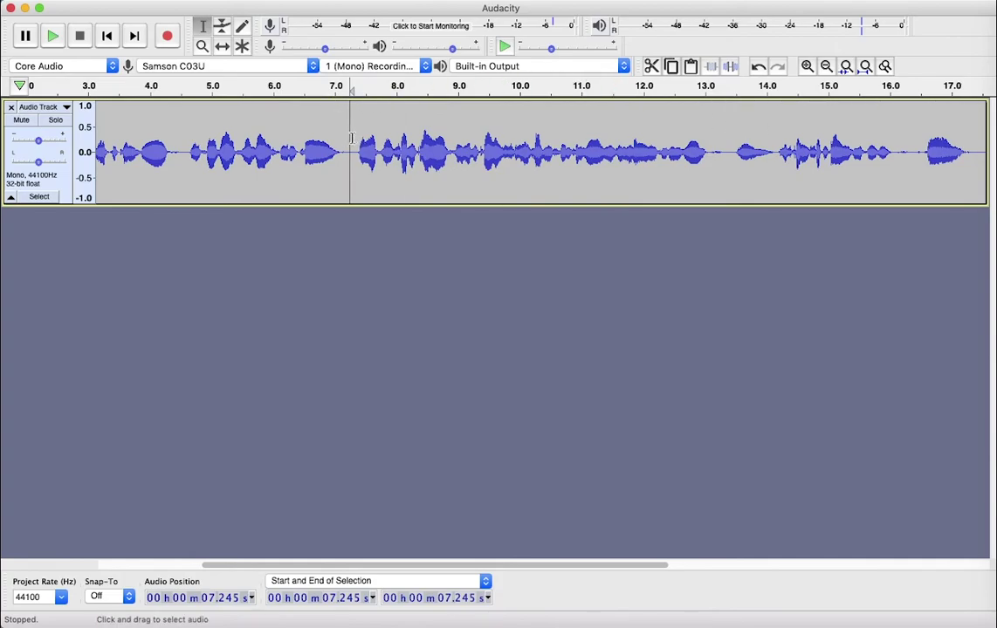
Delete the unwanted passage from 7.245 to 14.710 seconds and play back from the cut.
left_click_drag(346, 140, 804, 133)
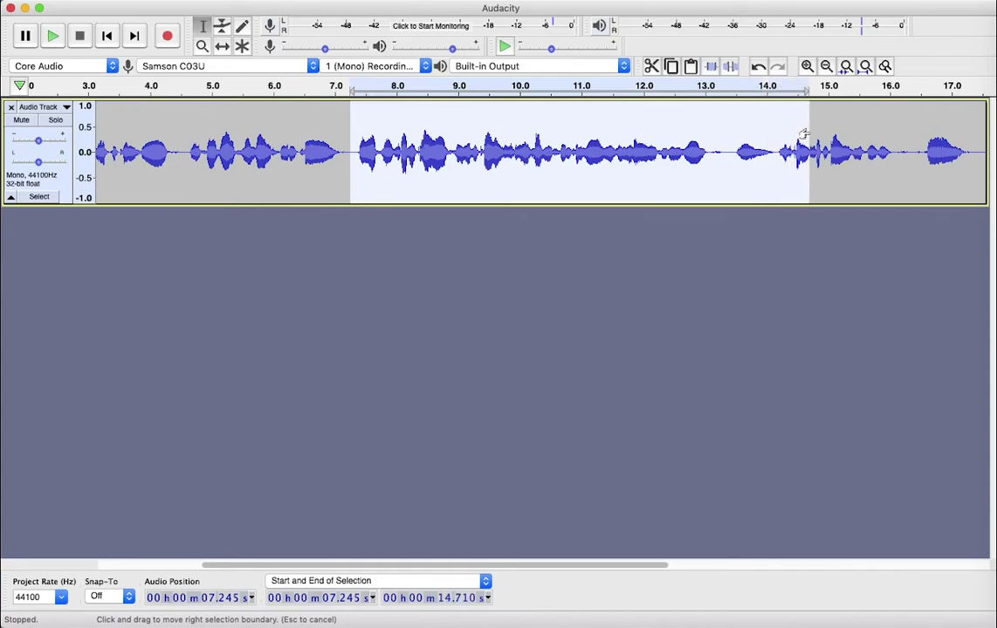
key("Delete")
key("space")
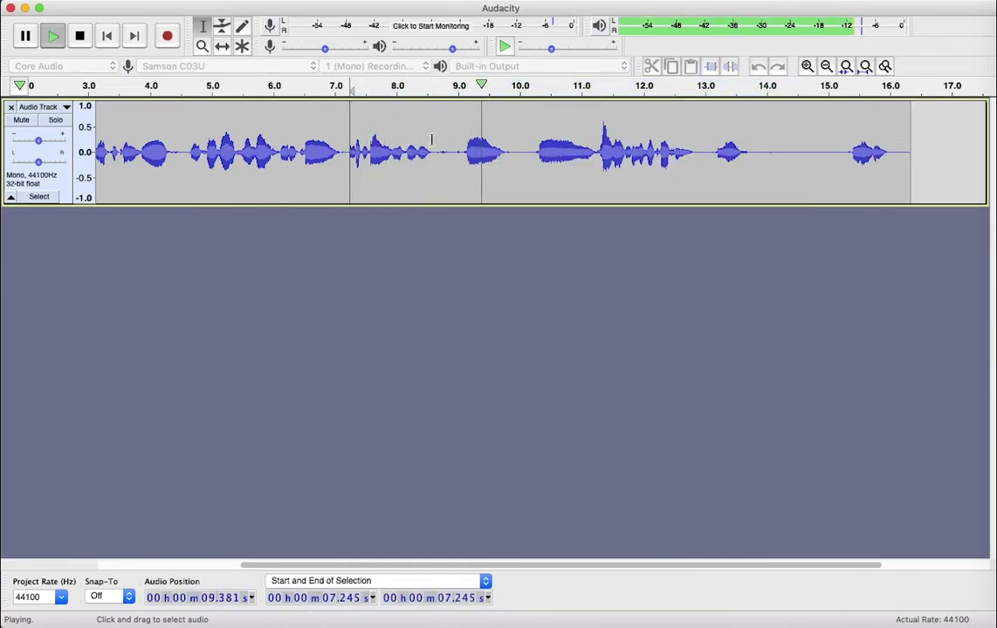
Stop playback and delete the section from 8.754 to 11.262 seconds.
left_click_drag(442, 151, 597, 143)
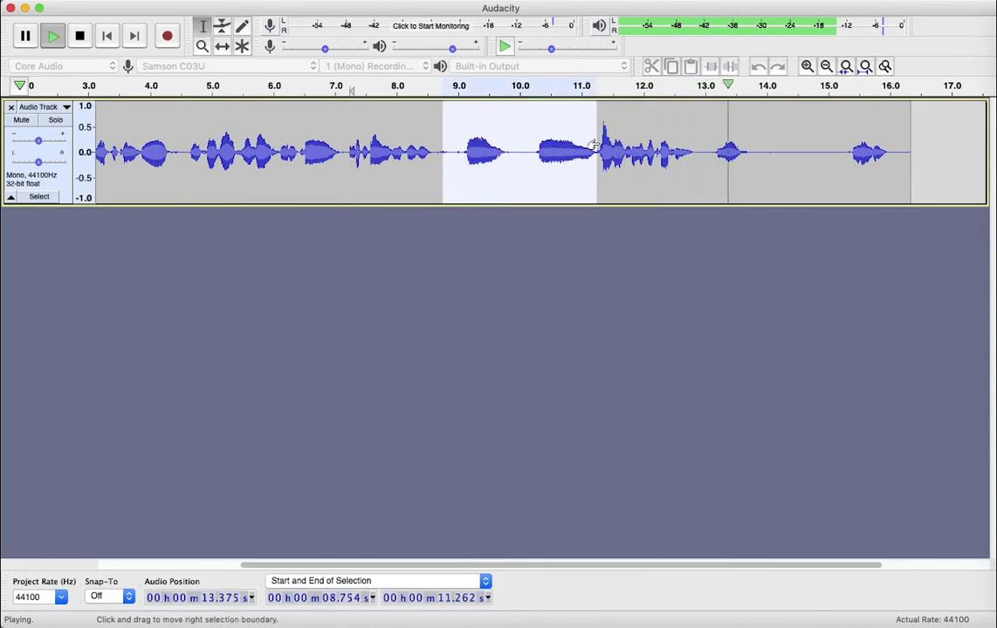
key("Delete")
key("Return")
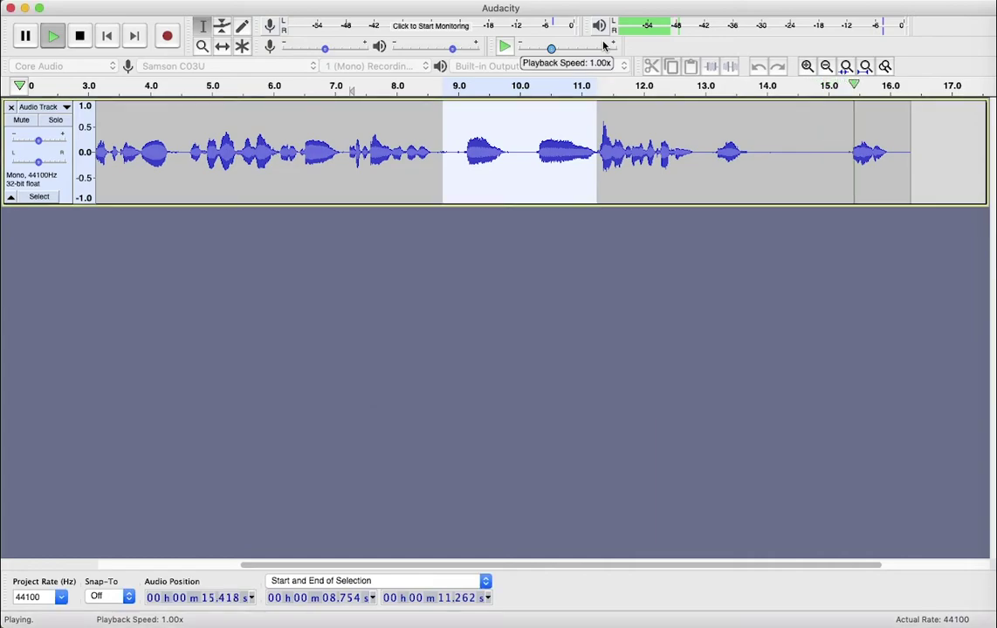
key("space")
key("Delete")
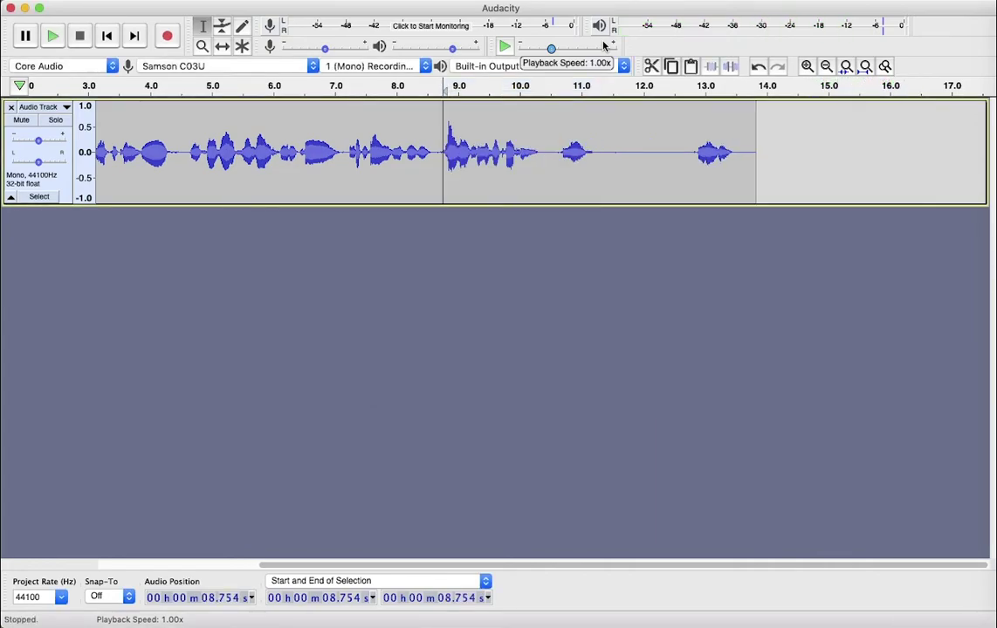
Delete everything after 10.507 seconds and play the edited track from the beginning.
left_click_drag(550, 152, 812, 154)
key("Delete")
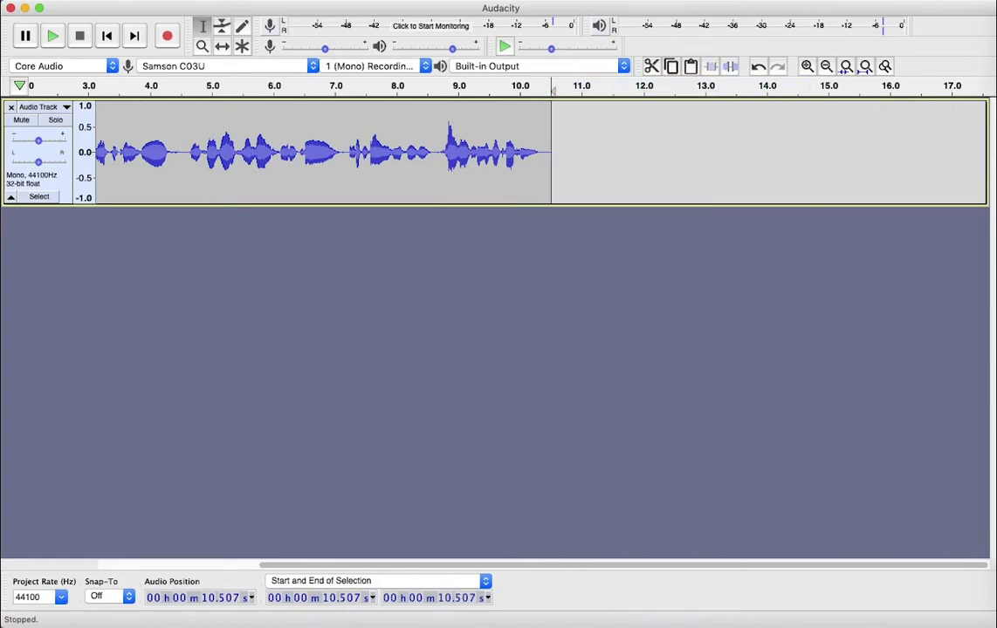
left_click(103, 37)
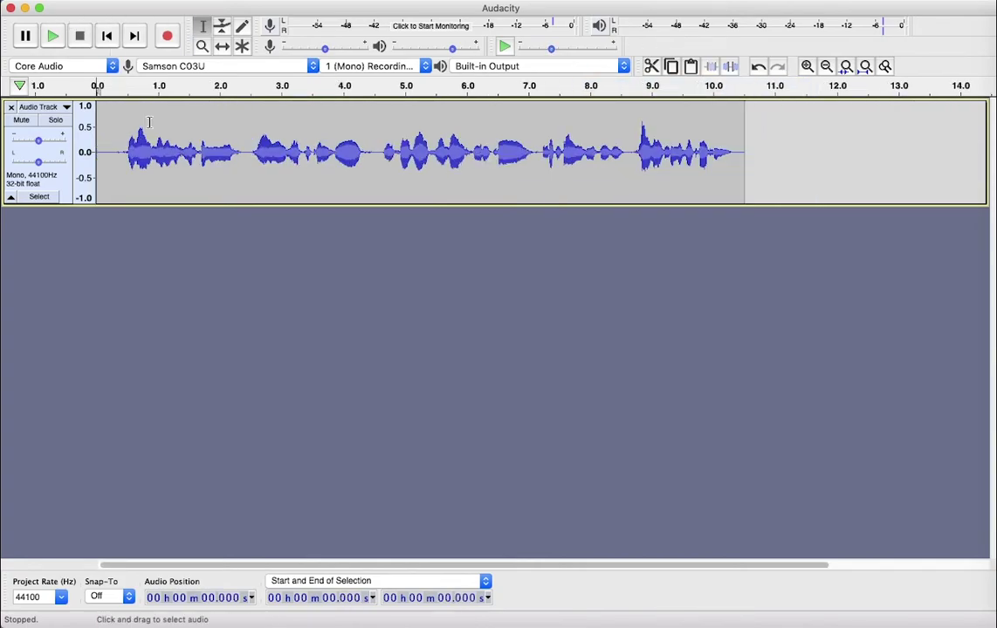
key("space")
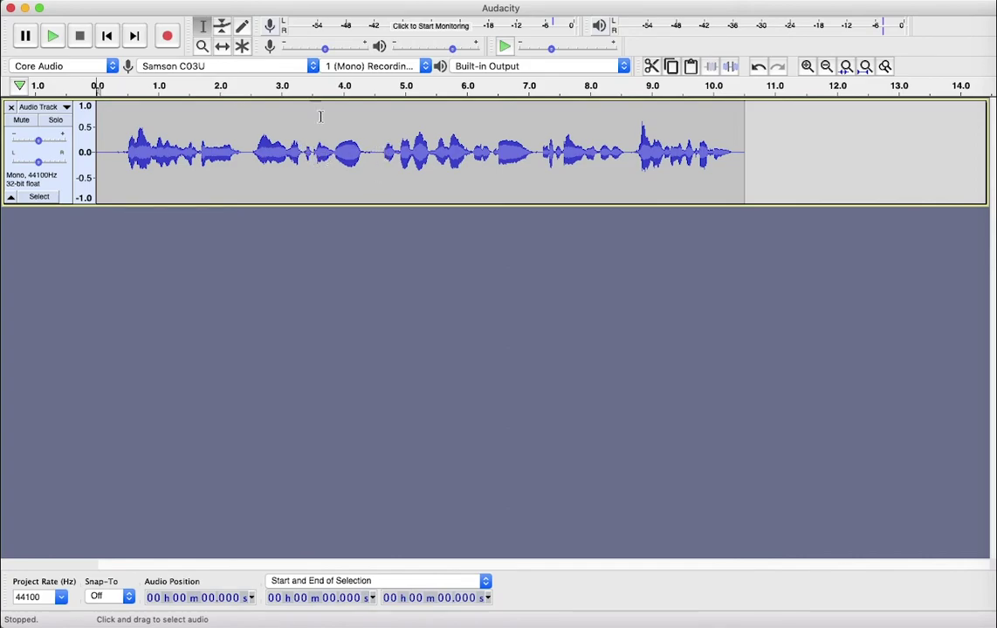
Save the project as "About me - 6th Hour" in the Audacity folder.
left_click(111, 2)
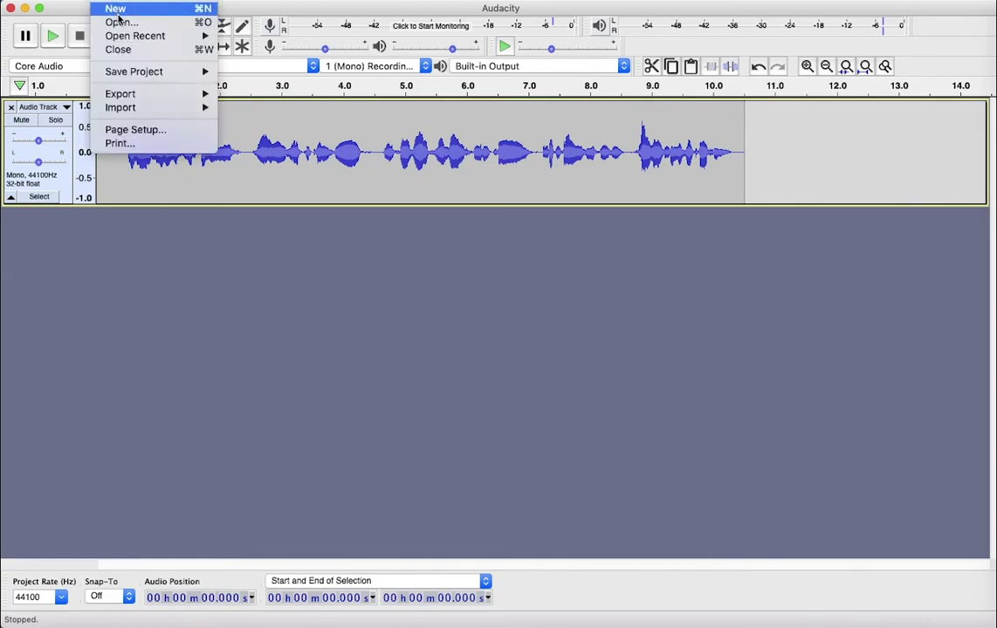
mouse_move(129, 72)
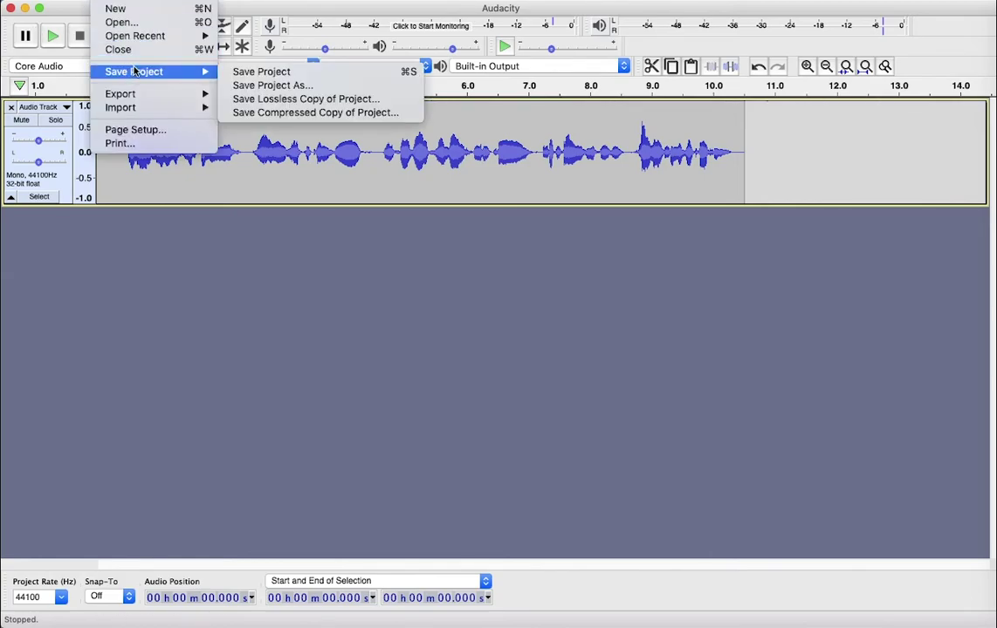
left_click(264, 79)
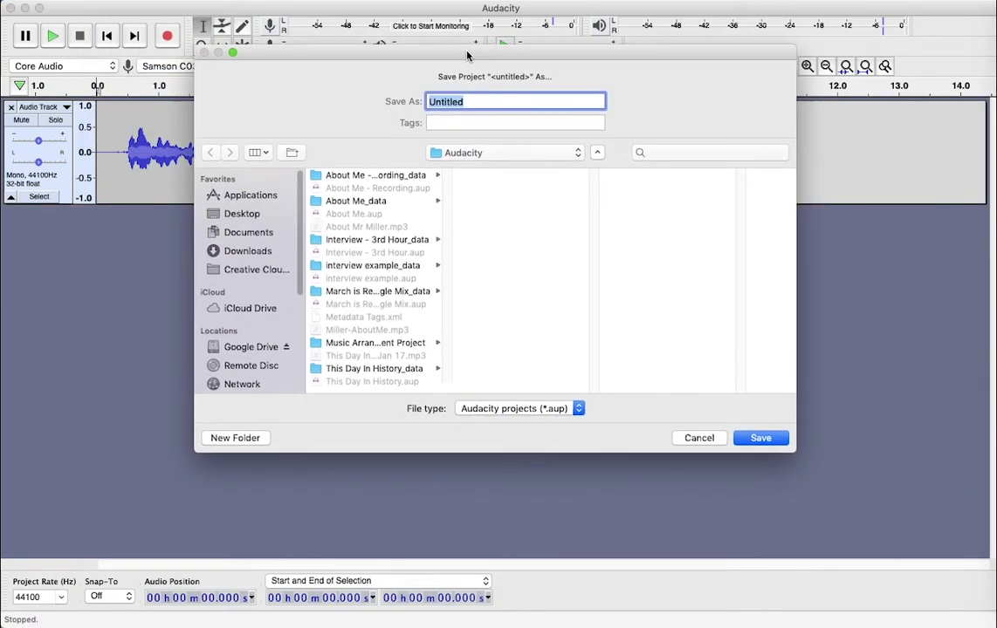
left_click_drag(467, 56, 453, 34)
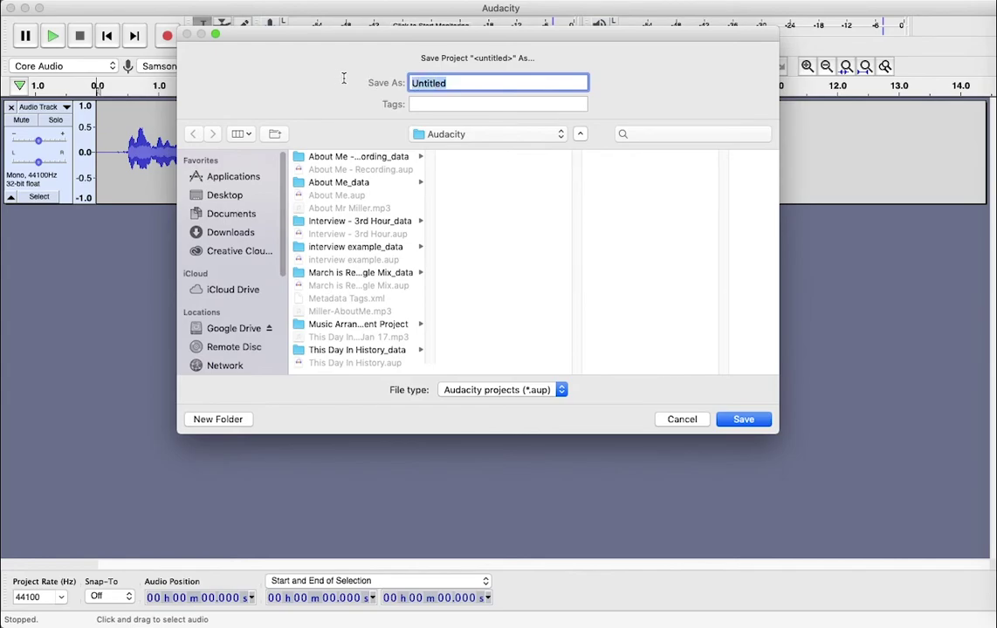
type("About me - 6th Hour")
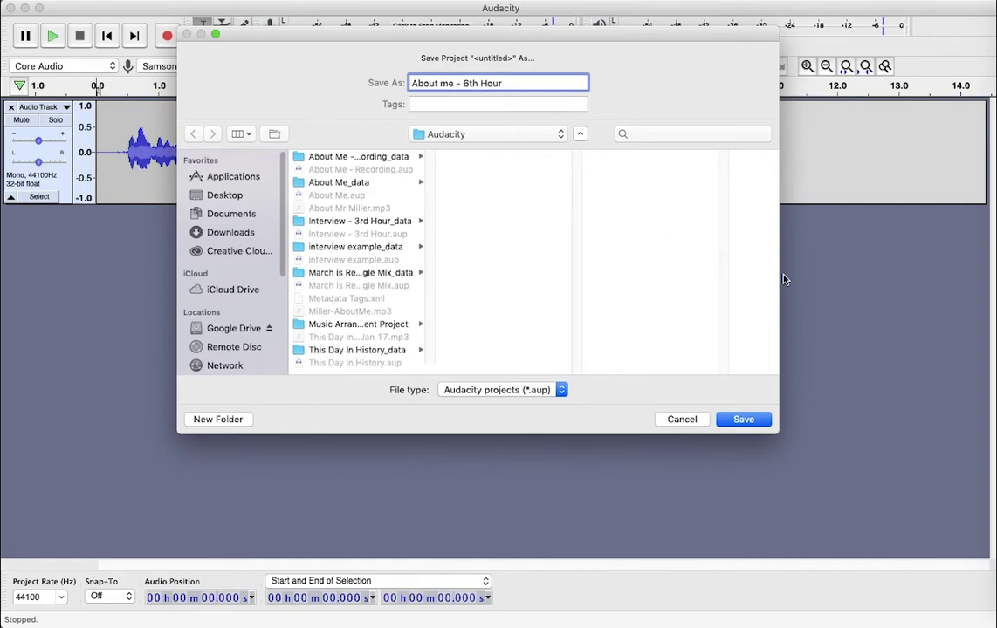
left_click(744, 420)
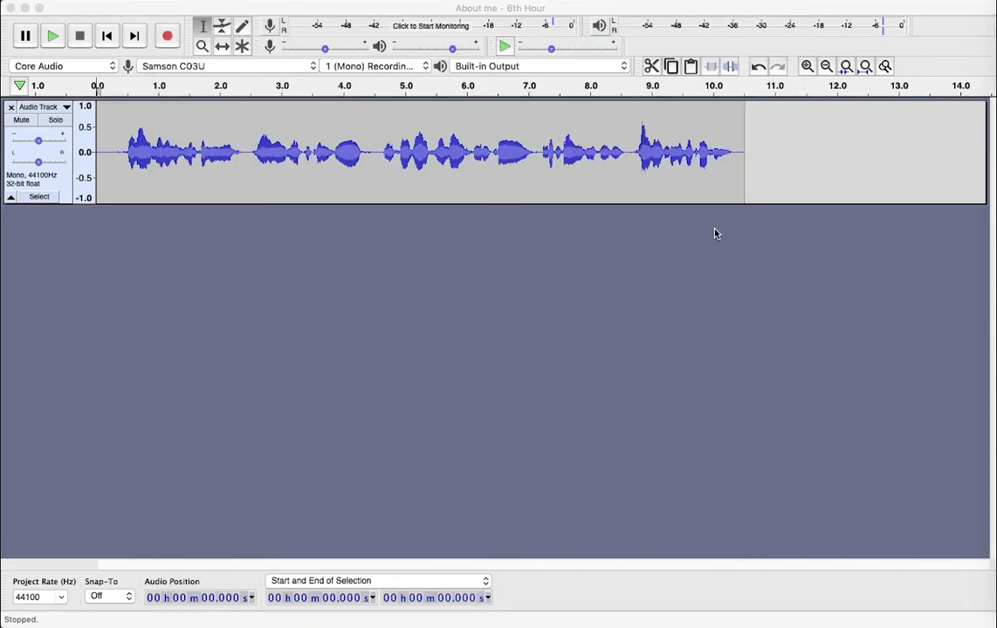
Switch to Finder and examine the saved "About me - 6th Hour" project file and its data folder in the Audacity folder.
key("super+o")
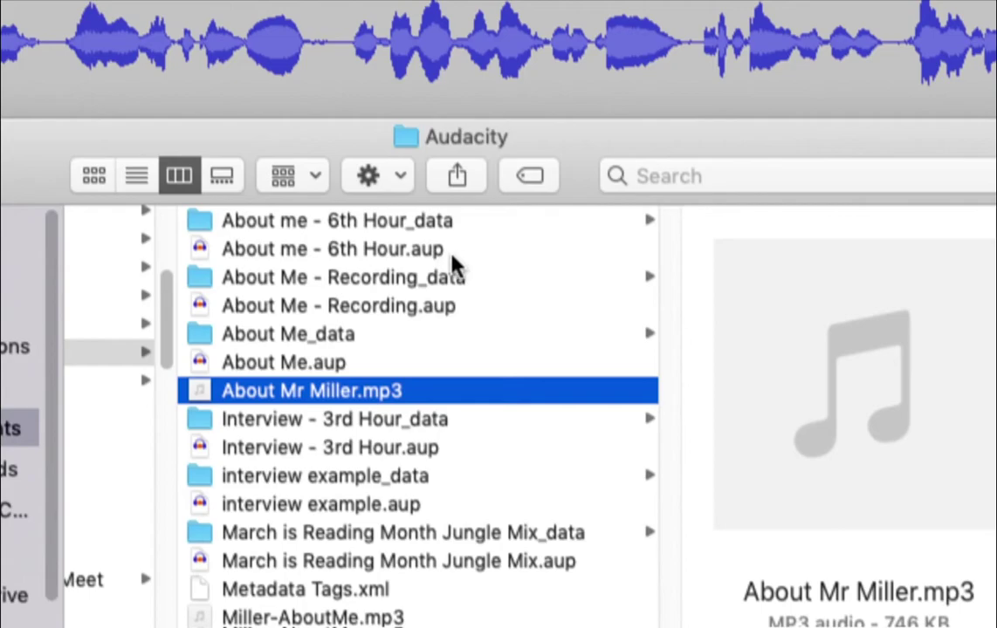
left_click(391, 256)
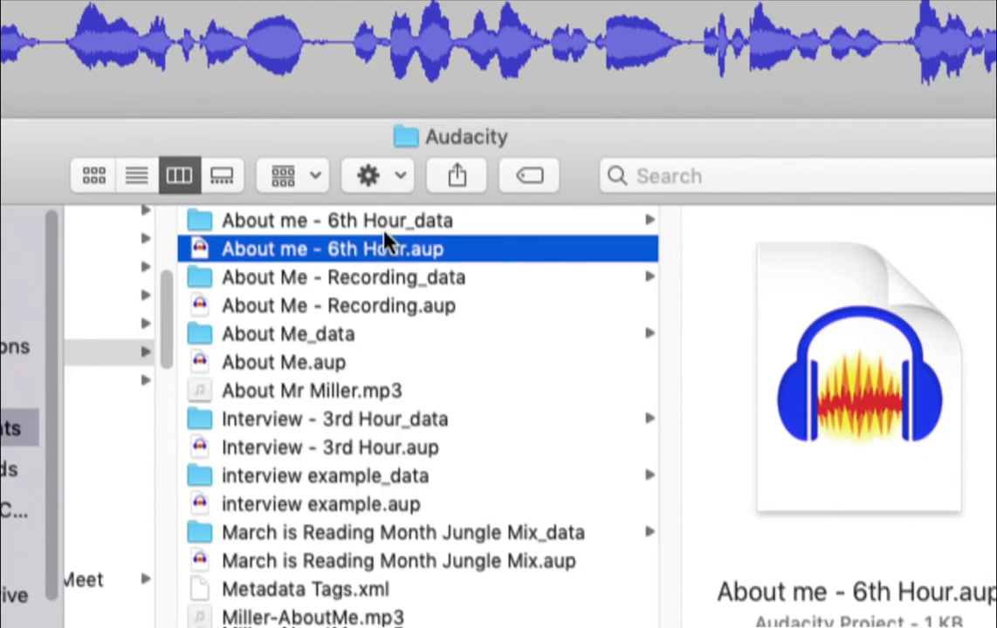
left_click_drag(396, 240, 349, 260)
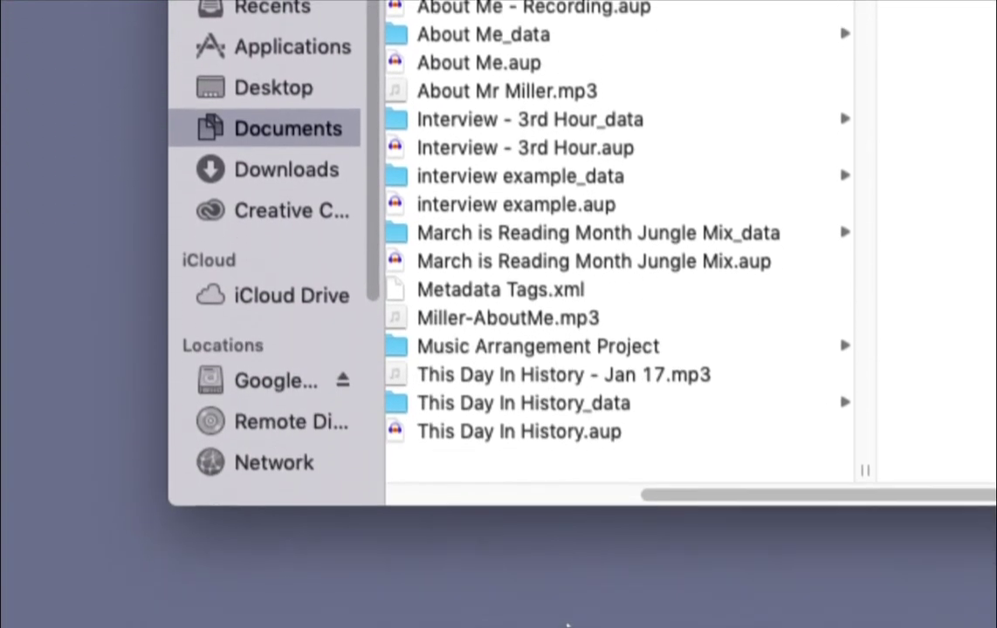
left_click_drag(657, 500, 378, 494)
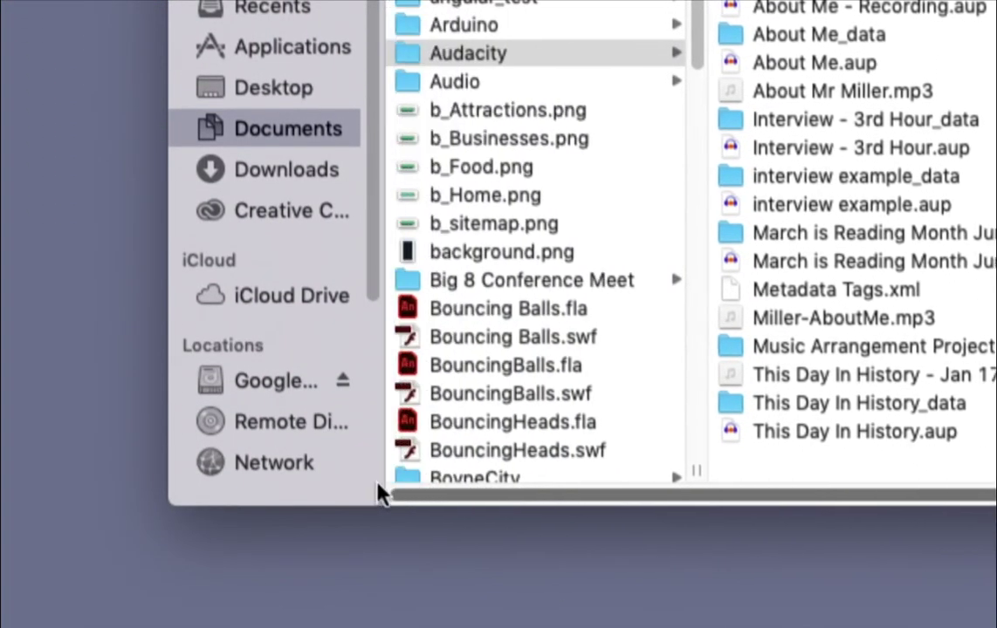
left_click(556, 54)
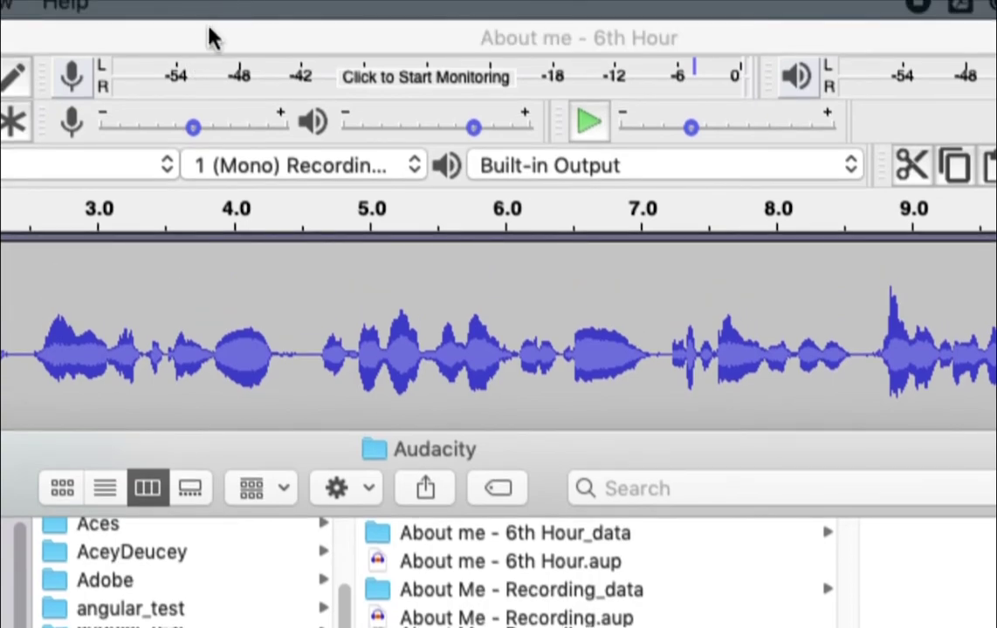
Switch back to Audacity and start exporting the project as an MP3.
left_click(210, 33)
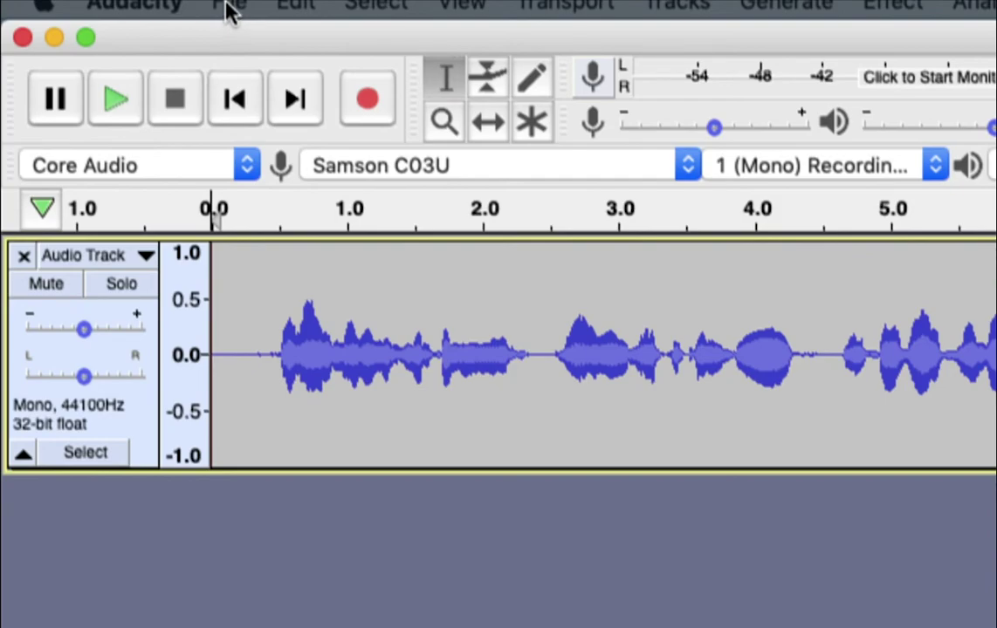
left_click(230, 7)
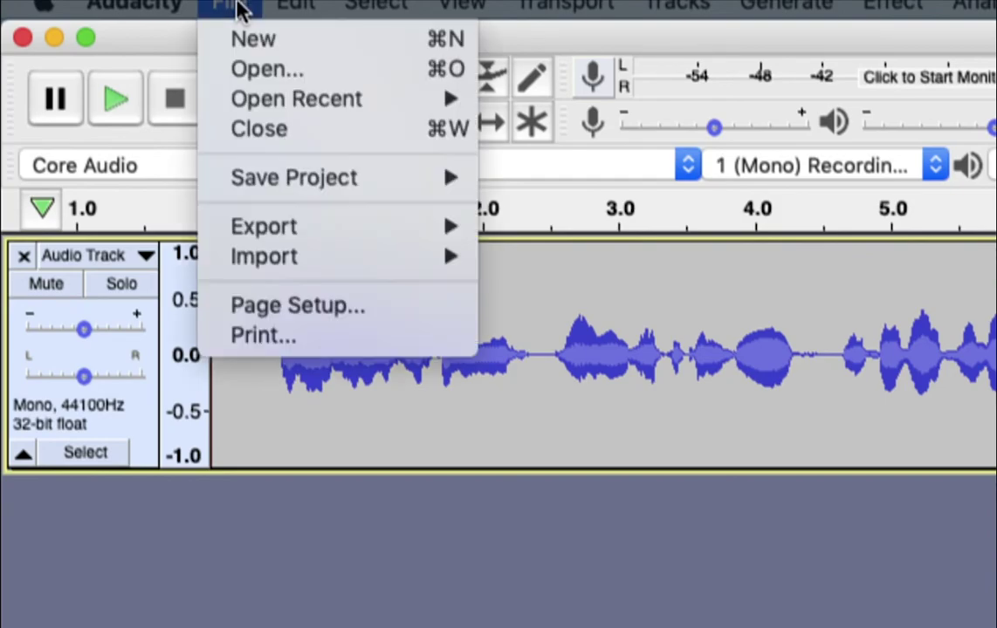
mouse_move(300, 225)
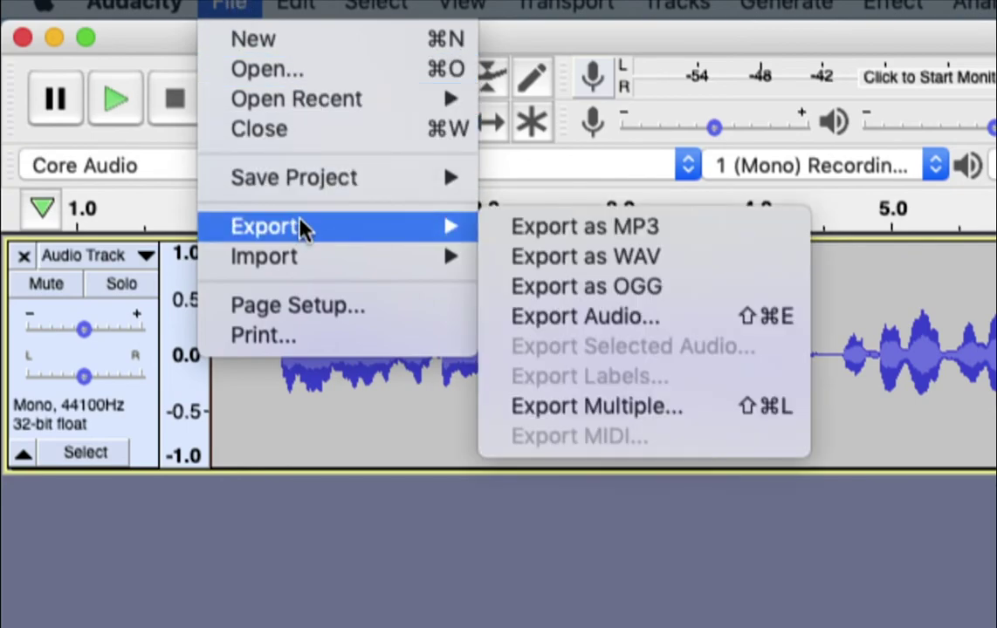
left_click(627, 229)
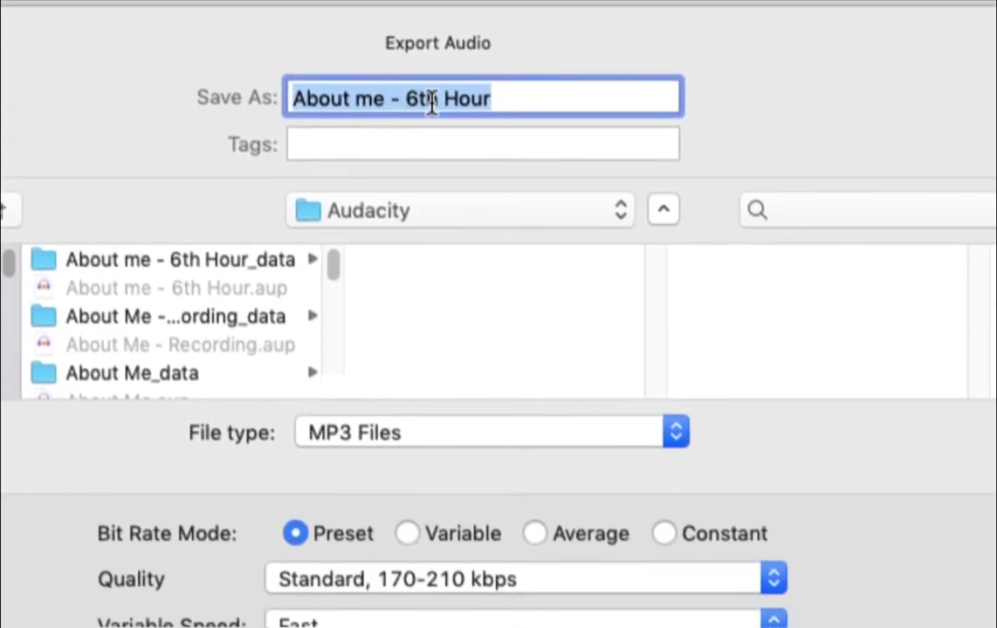
Name the MP3 "About me 6th" followed by a dash and the speaker's title and surname, and save it in the Audacity folder.
left_click_drag(409, 97, 605, 96)
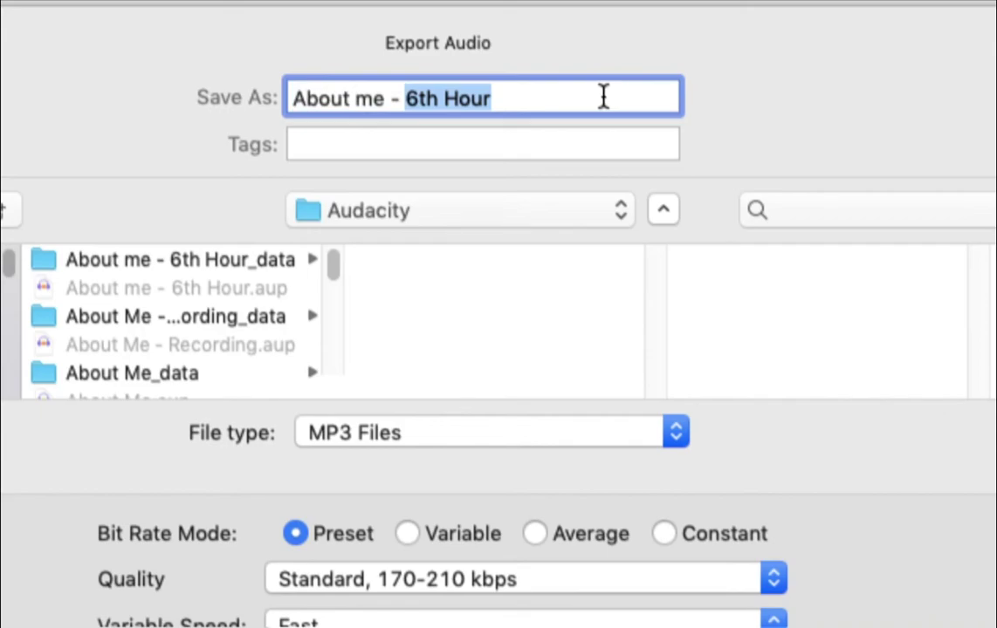
type("Mr.")
key("BackSpace")
type("Miller")
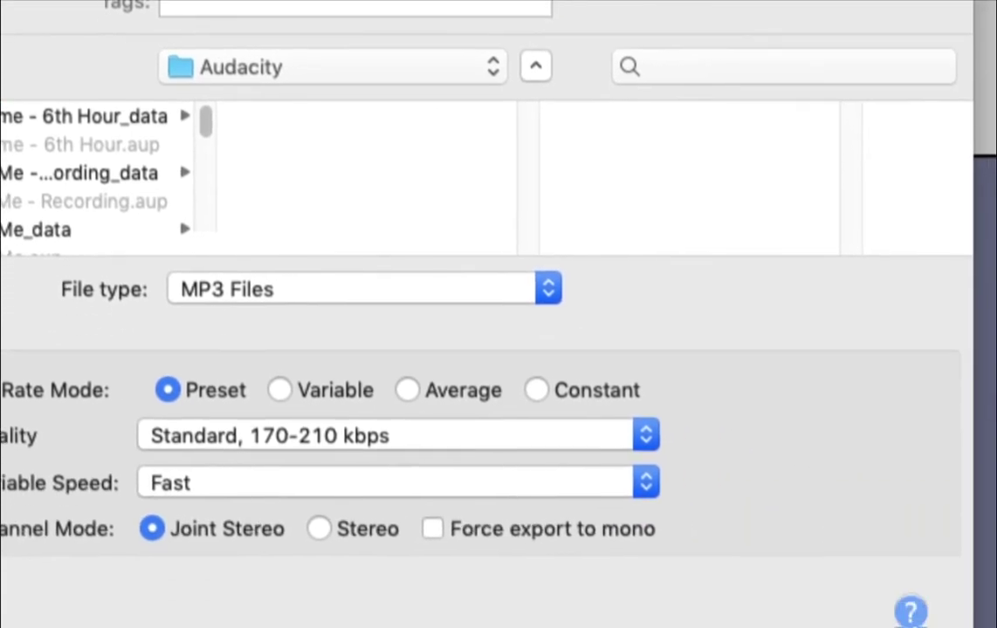
left_click(259, 87)
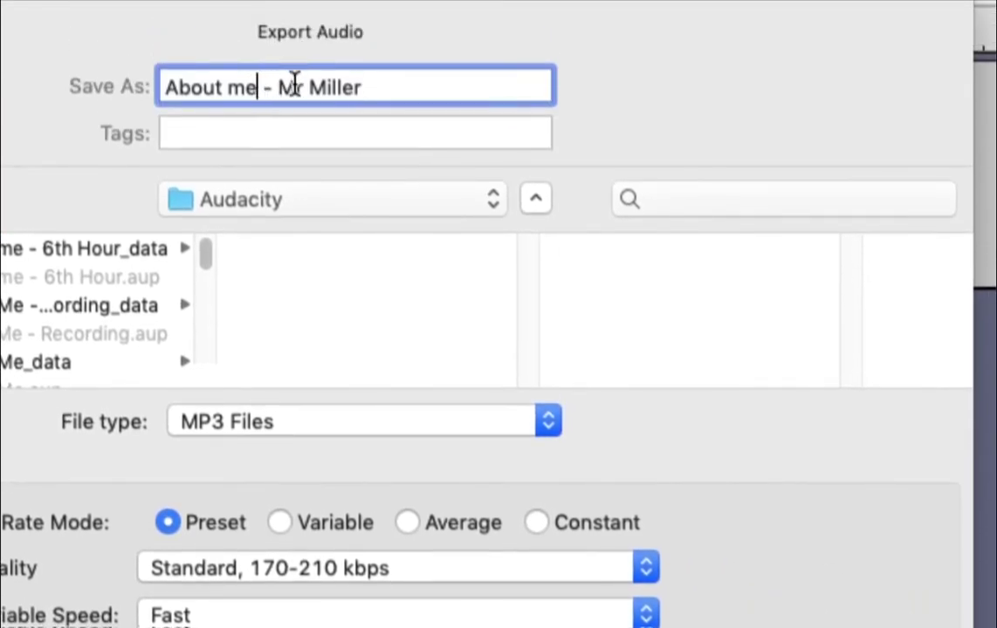
type("6th")
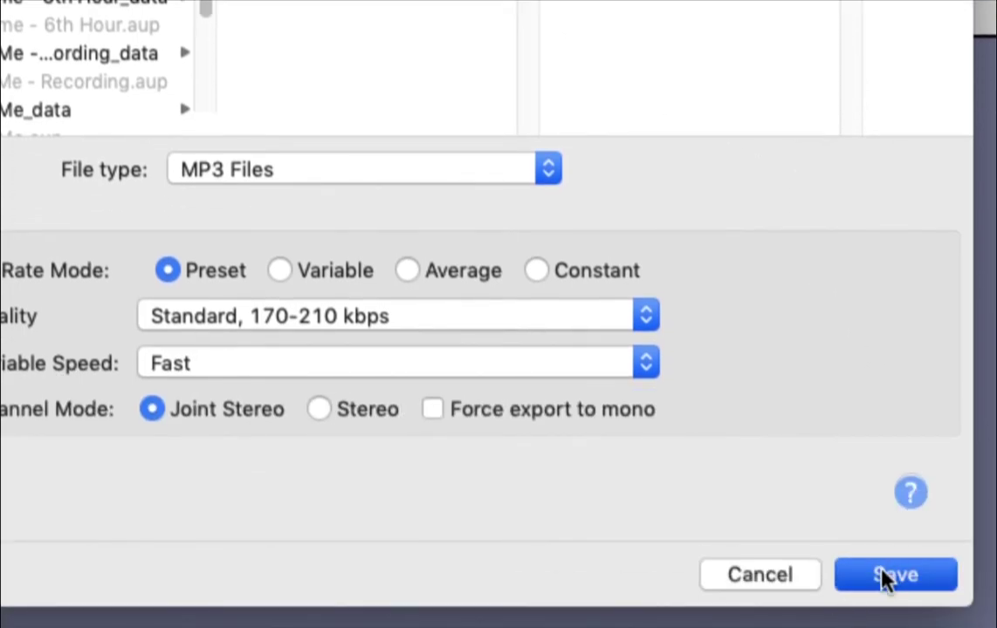
left_click(886, 578)
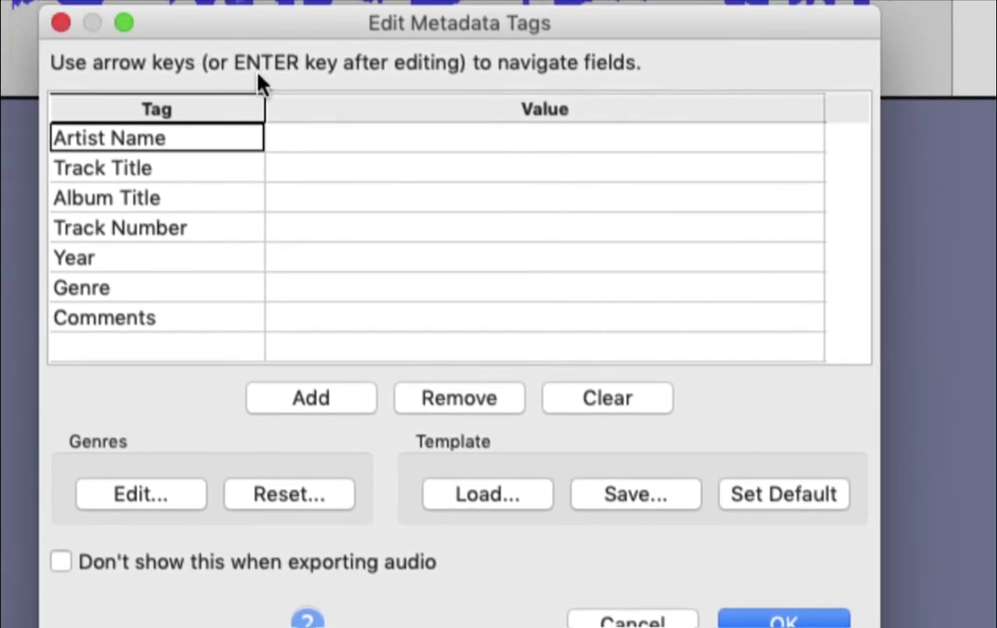
Enter the artist's full name in the Artist Name metadata tag.
left_click(316, 146)
type("Beb M")
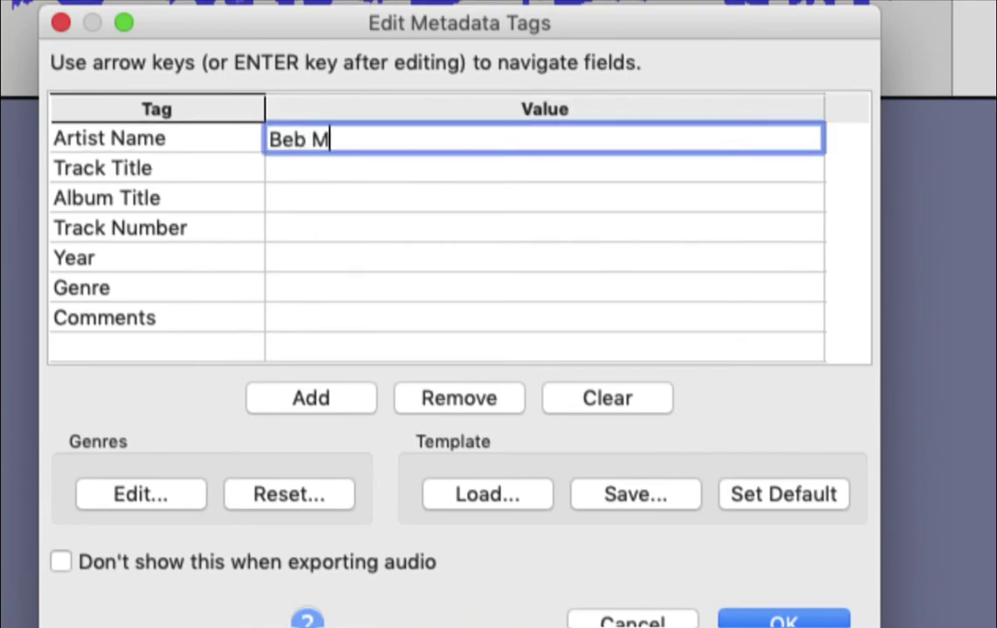
key("BackSpace")
key("BackSpace")
key("BackSpace")
type("N")
key("BackSpace")
type("n Miller")
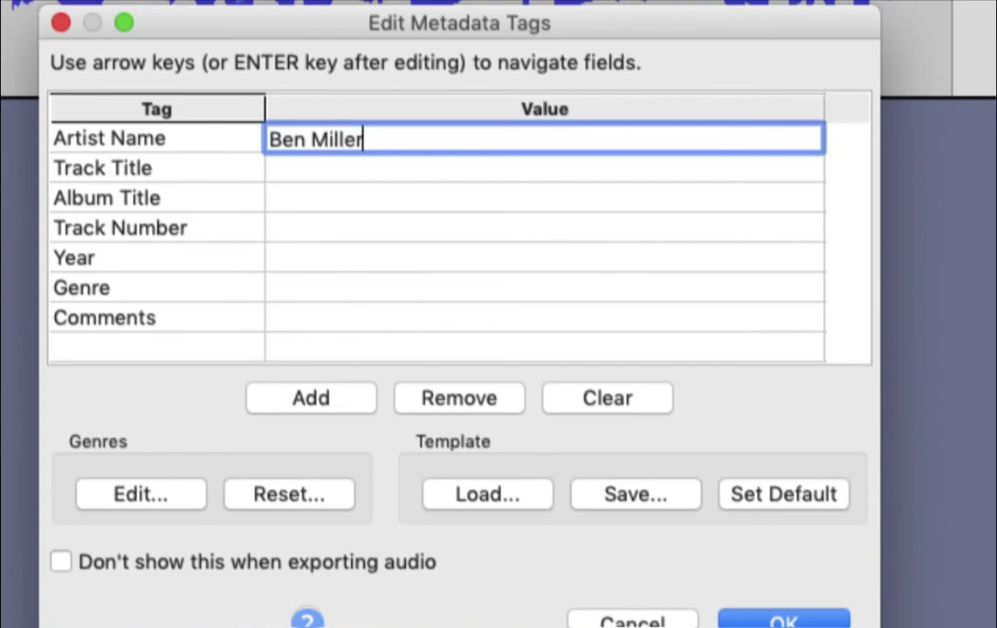
key("Return")
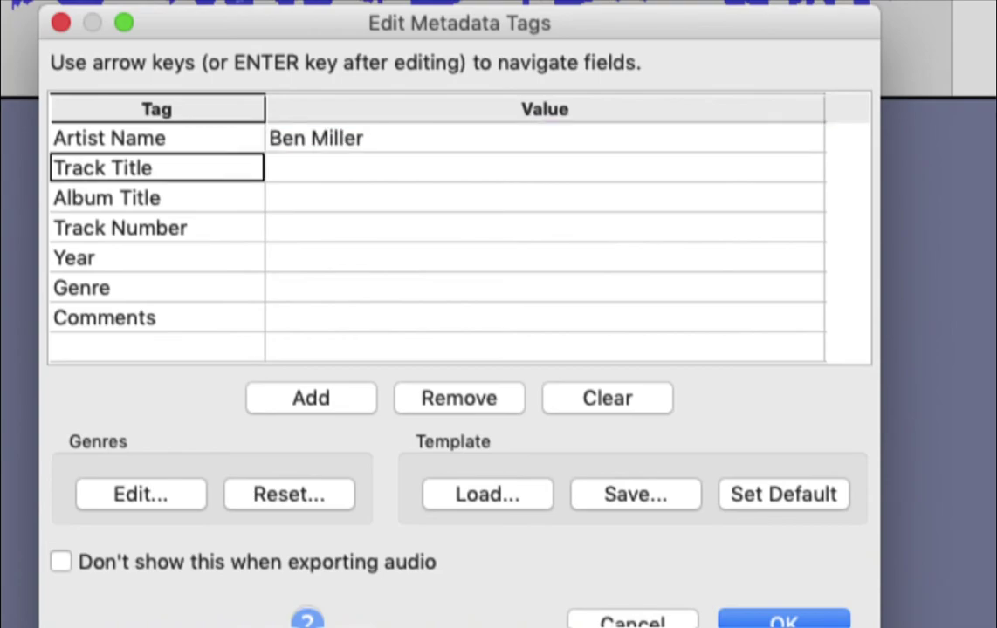
Set the Track Title tag to 42 and the Album Title tag to "I am the coolest person I know".
key("Right")
type("42")
key("Return")
key("Right")
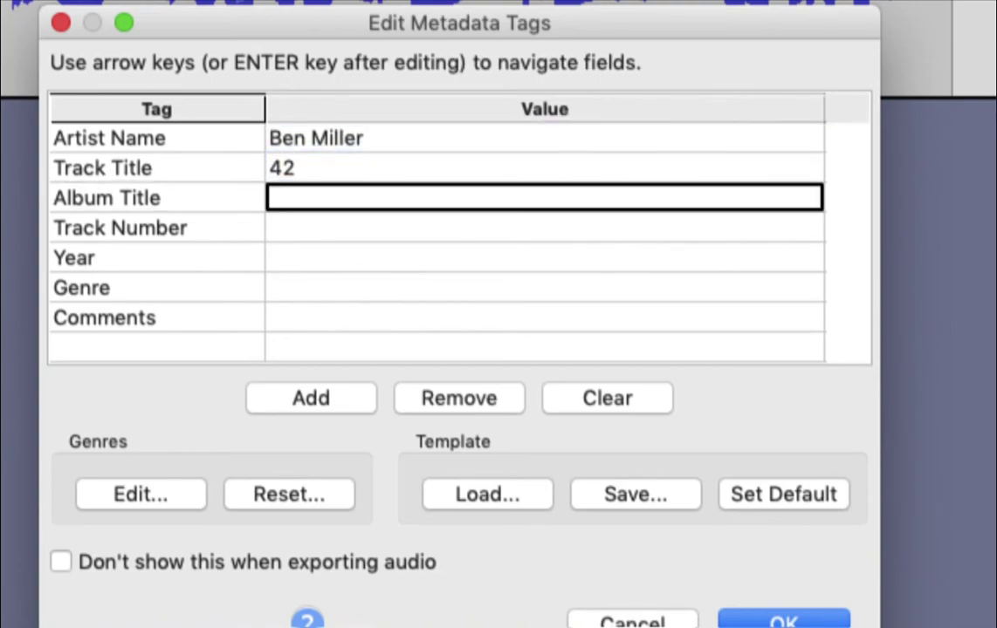
type("I a")
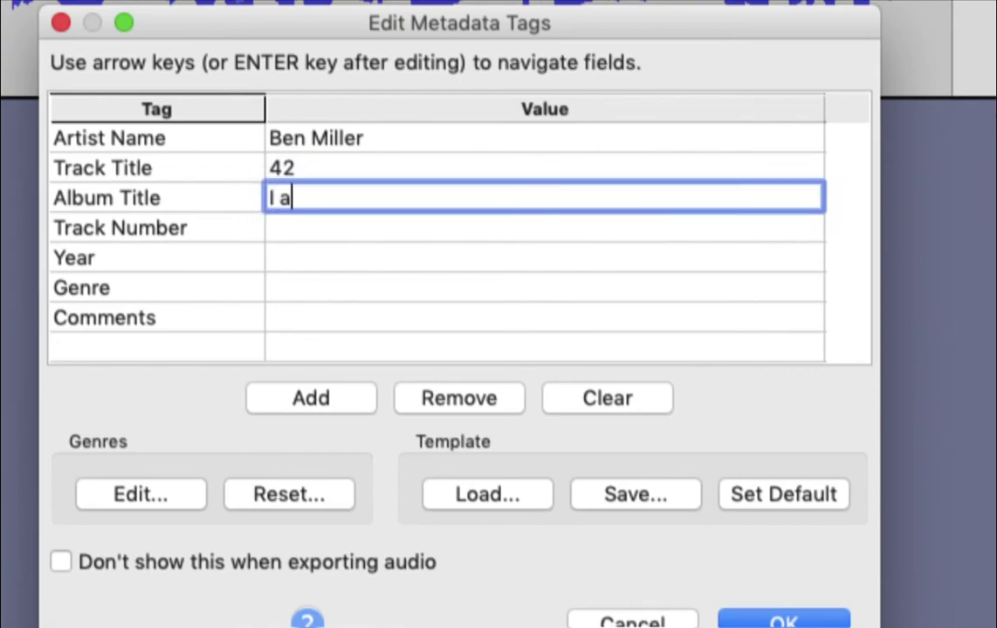
type("m the vo")
key("BackSpace")
key("BackSpace")
type("col")
key("BackSpace")
type("olest person I know")
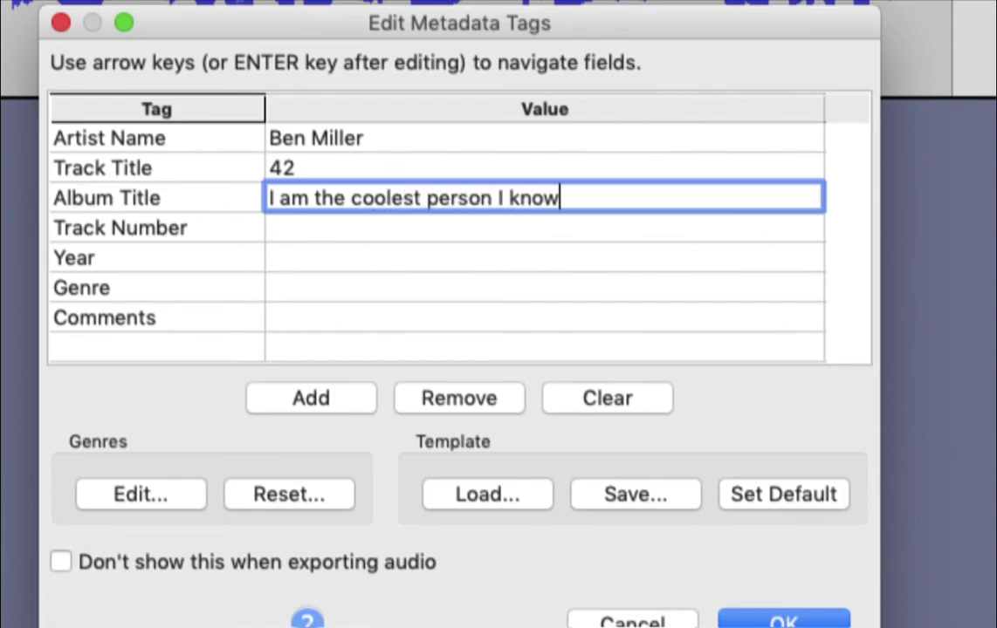
key("Return")
Set the Track Number tag to 11 and the Year tag to 2020.
left_click(544, 228)
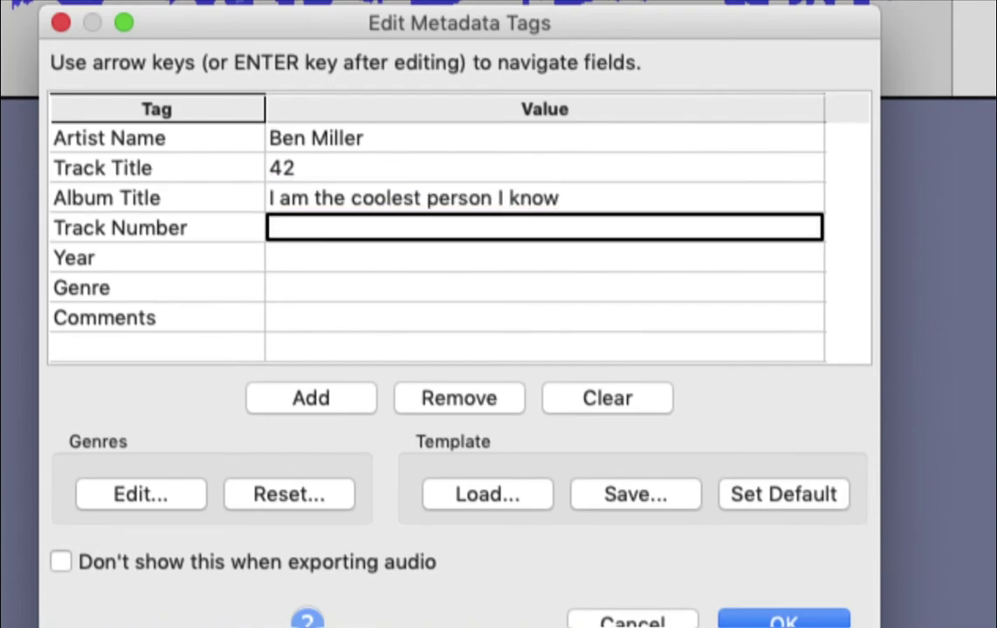
key("Up")
key("Up")
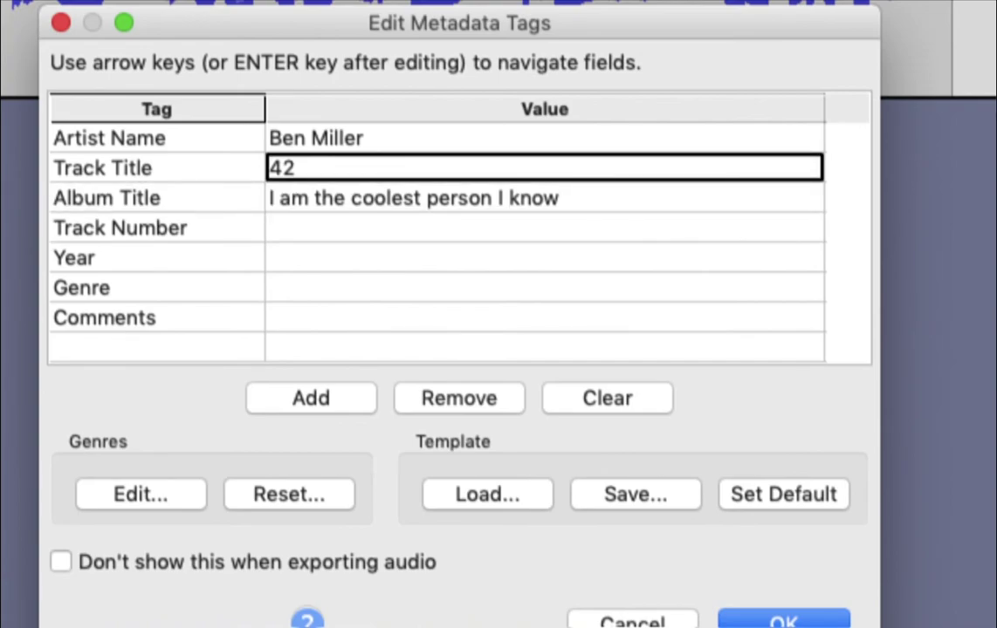
key("Down")
key("Down")
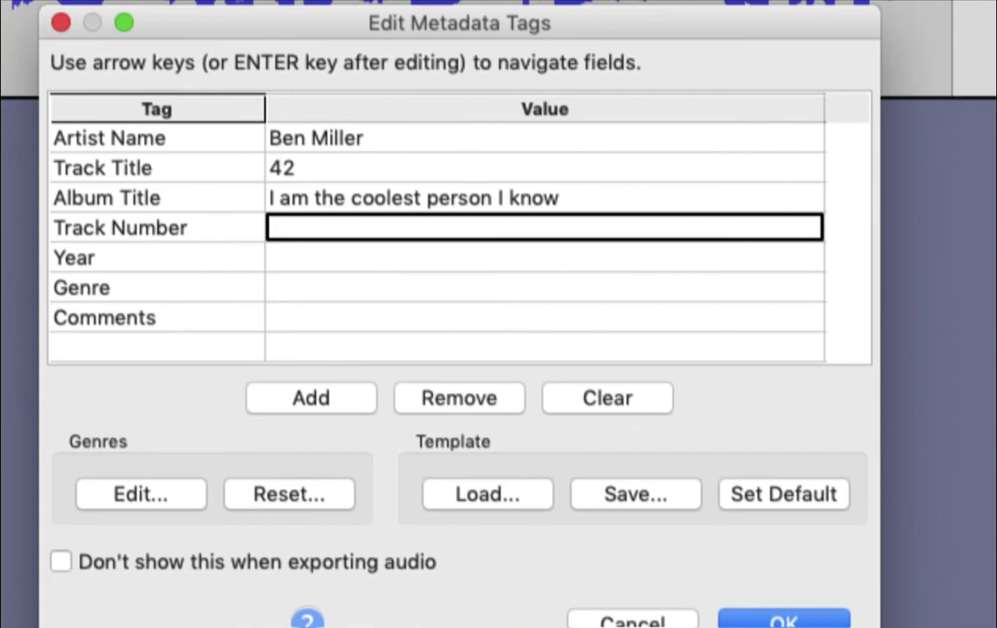
type("11")
key("Return")
key("Right")
type("2020")
key("Return")
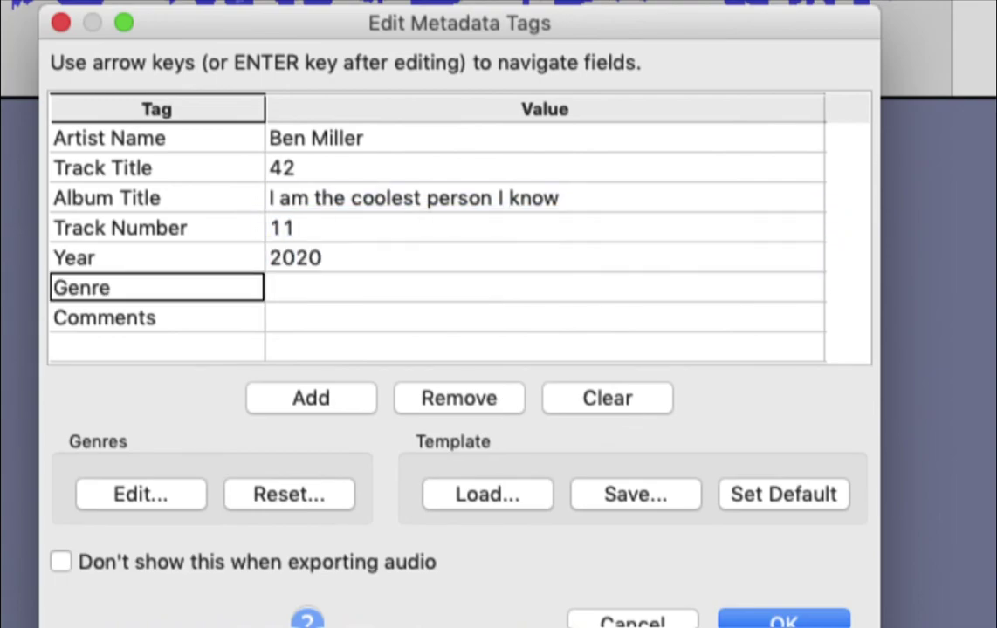
View the preset genres and enter Podcast as the Genre tag.
key("Right")
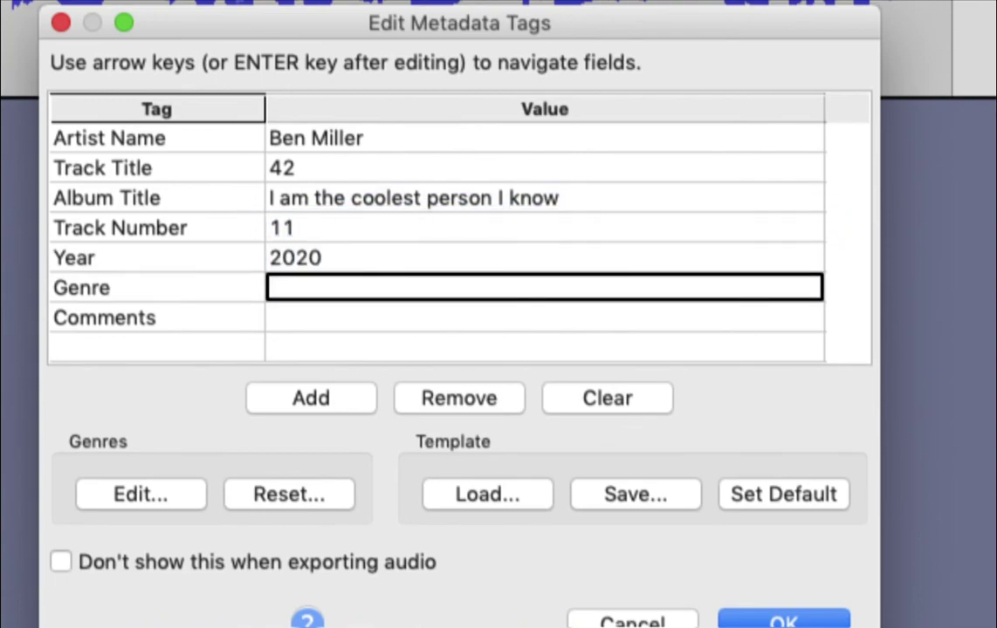
left_click(814, 297)
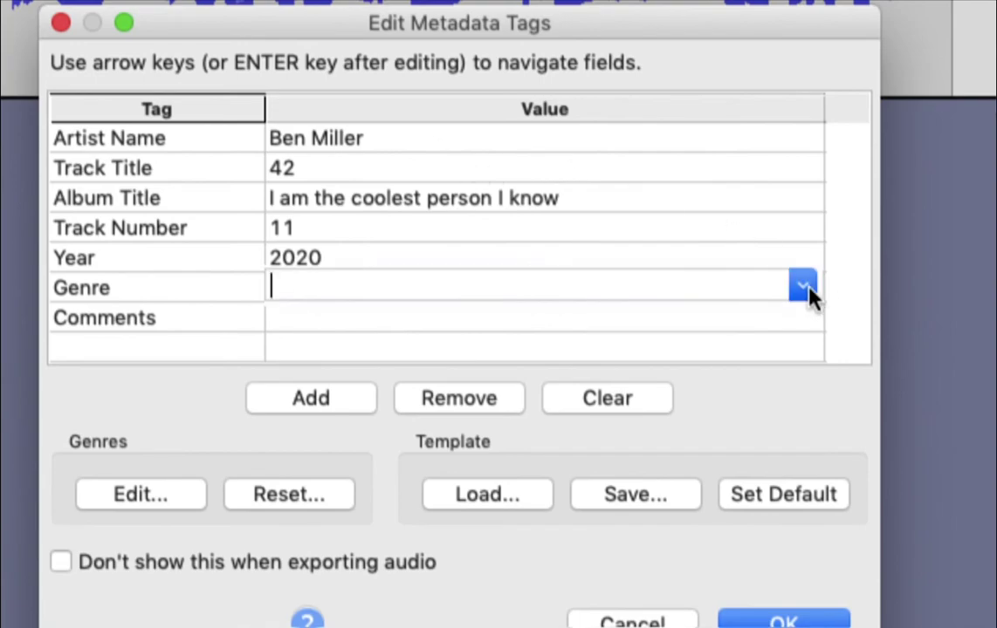
left_click(810, 294)
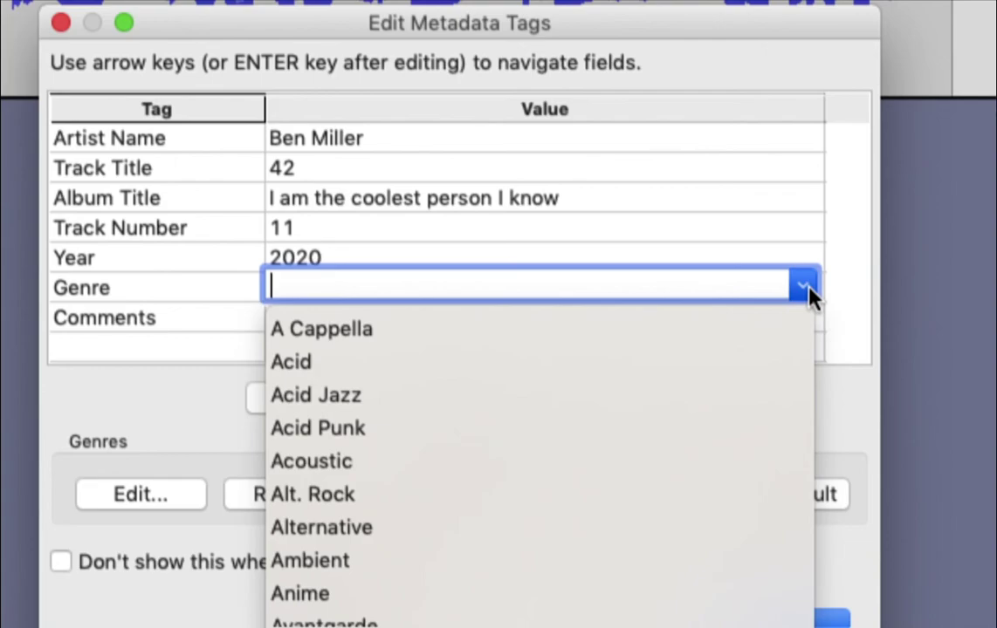
left_click(809, 294)
left_click(425, 281)
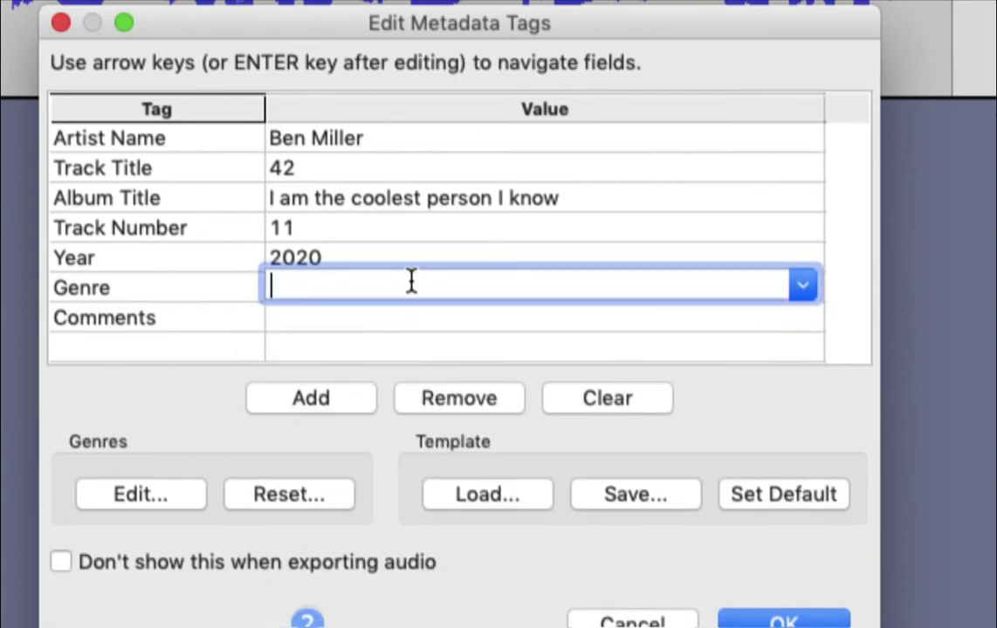
type("Podcast")
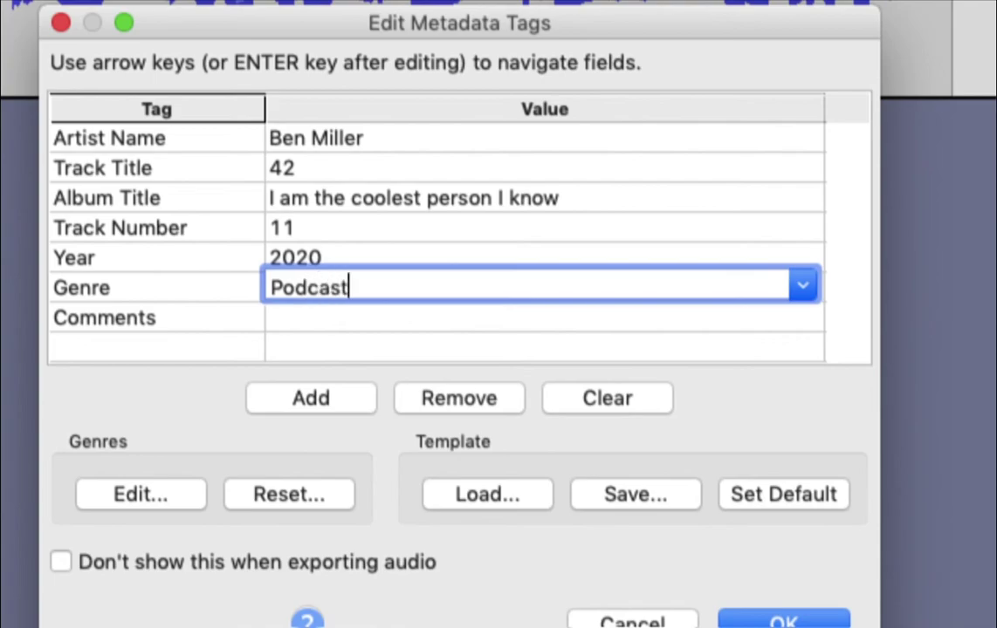
Replace the Genre tag's text with Classic Rock.
key("BackSpace")
key("BackSpace")
key("BackSpace")
key("BackSpace")
key("BackSpace")
key("BackSpace")
key("BackSpace")
type("Clas")
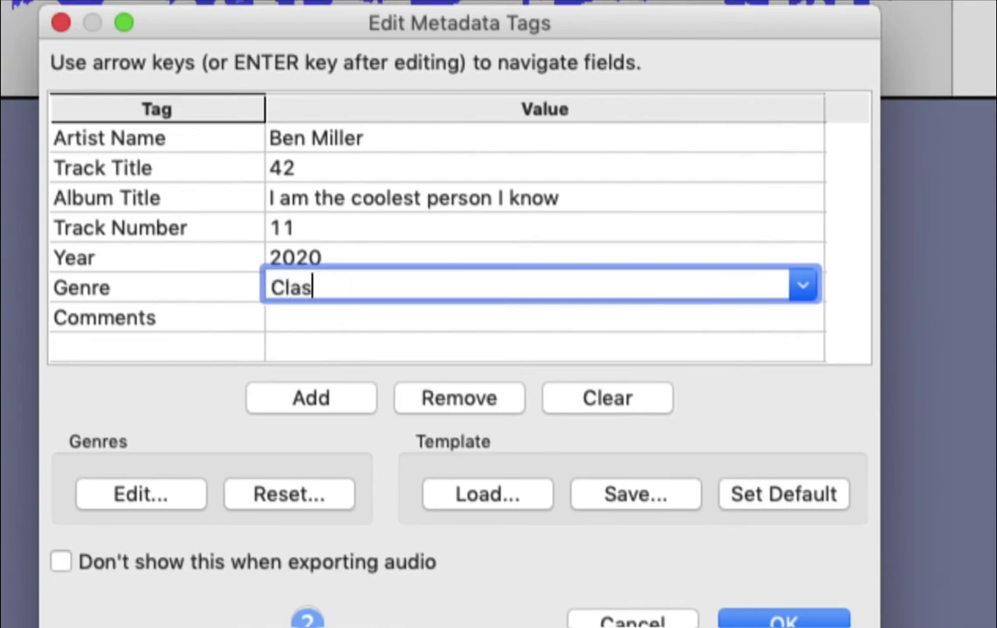
type("sic Rock")
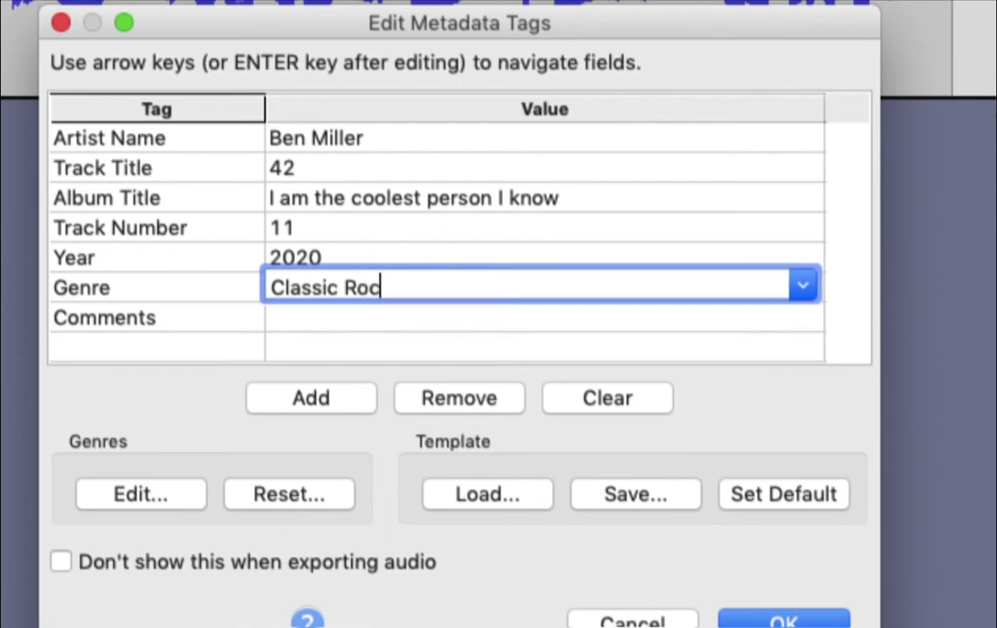
Clear the Genre tag and set it to Punk Rock.
key("BackSpace")
key("BackSpace")
key("BackSpace")
key("BackSpace")
key("BackSpace")
key("BackSpace")
key("BackSpace")
key("BackSpace")
key("BackSpace")
key("BackSpace")
key("BackSpace")
key("BackSpace")
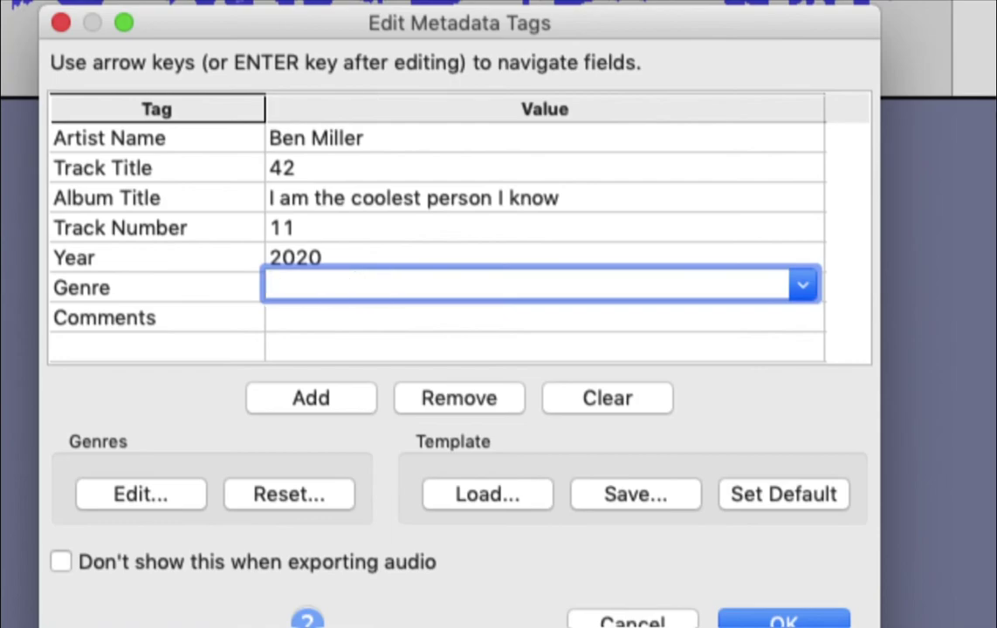
type("Punk ")
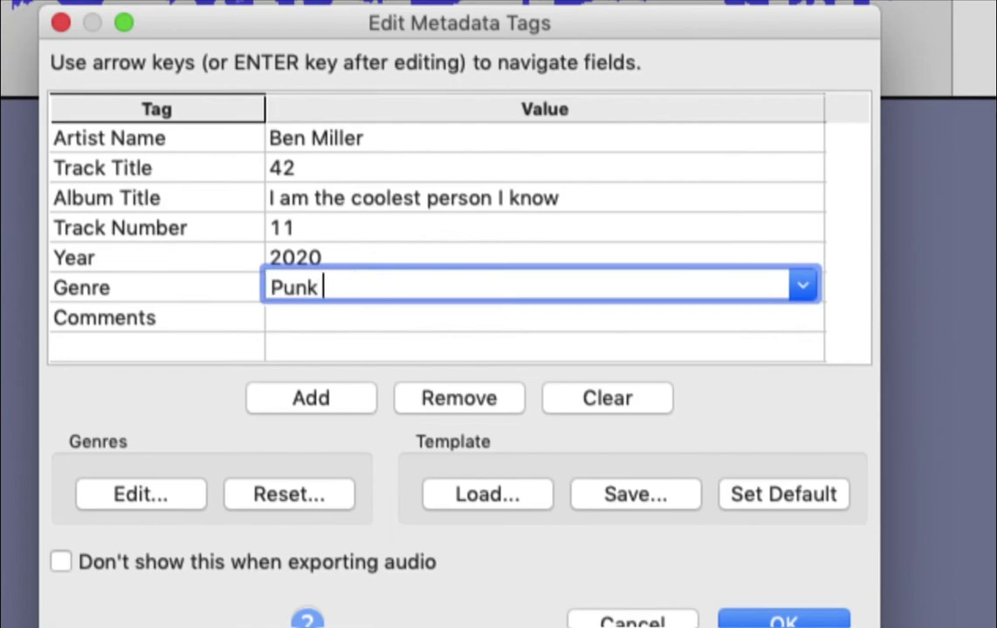
type("Rock")
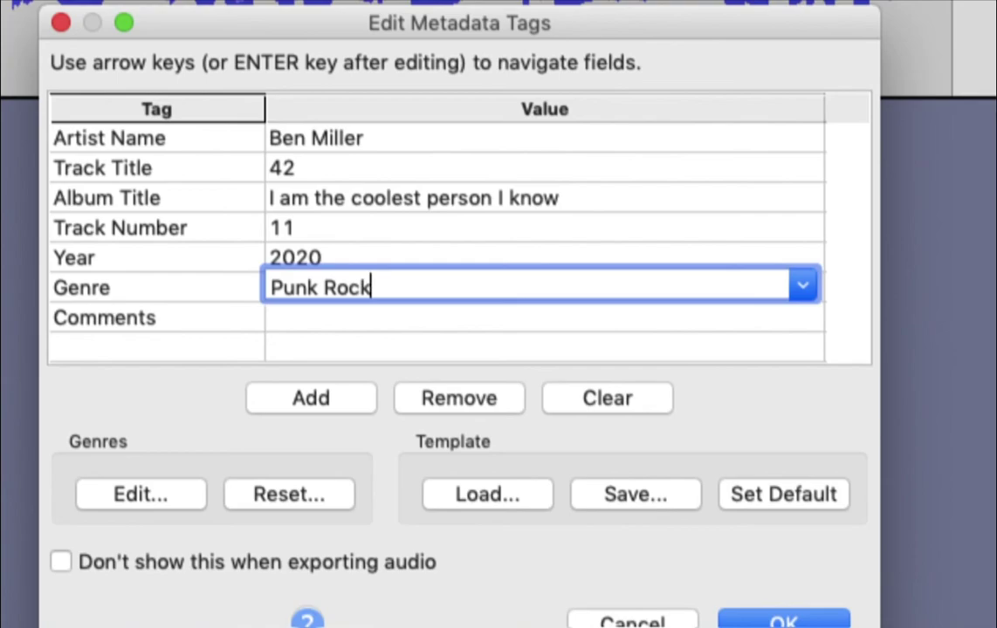
Set the Comments tag to "I can change this info if necessary" and accept the metadata to finish the export.
left_click(483, 317)
type("I can change s")
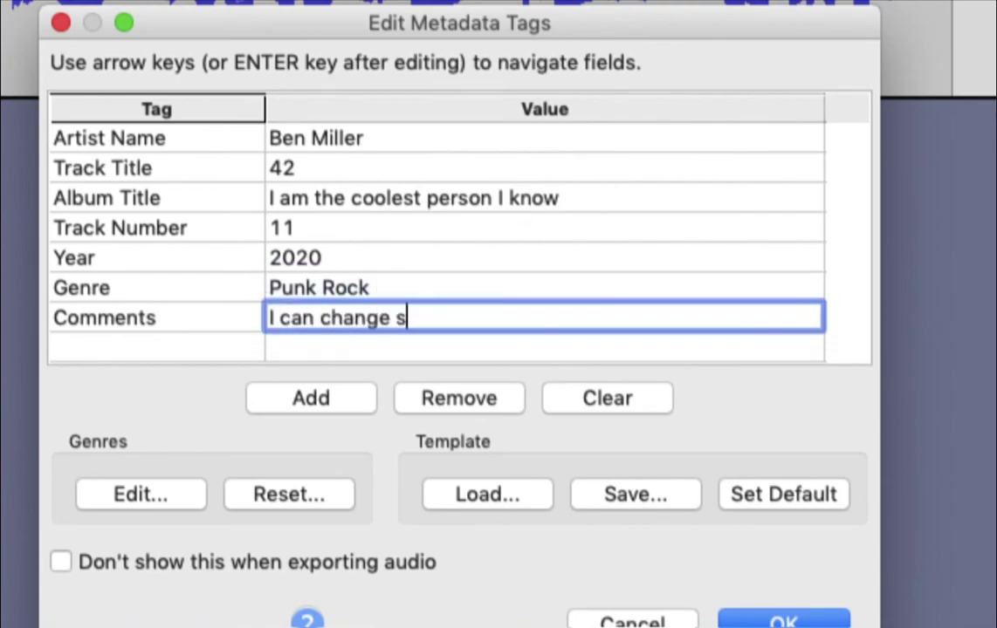
key("BackSpace")
type("this inof")
key("BackSpace")
key("BackSpace")
type("fo if ne")
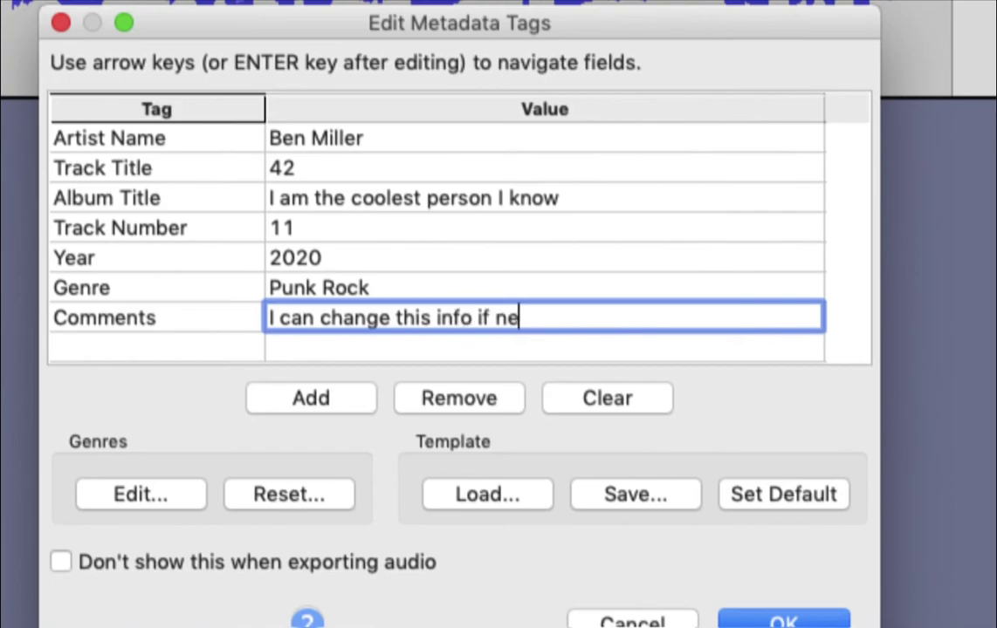
type("cessary")
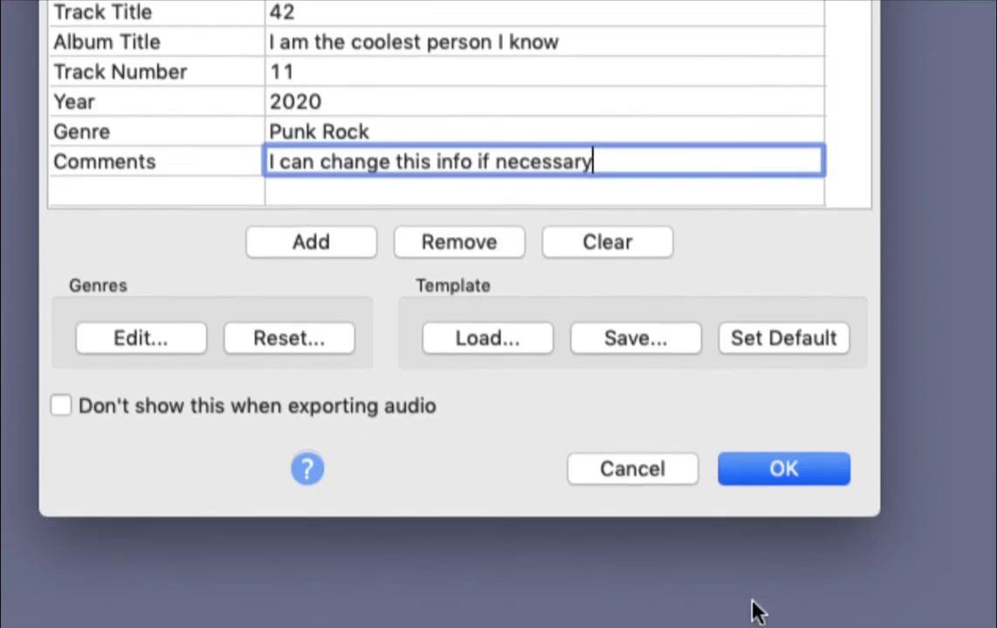
left_click(777, 475)
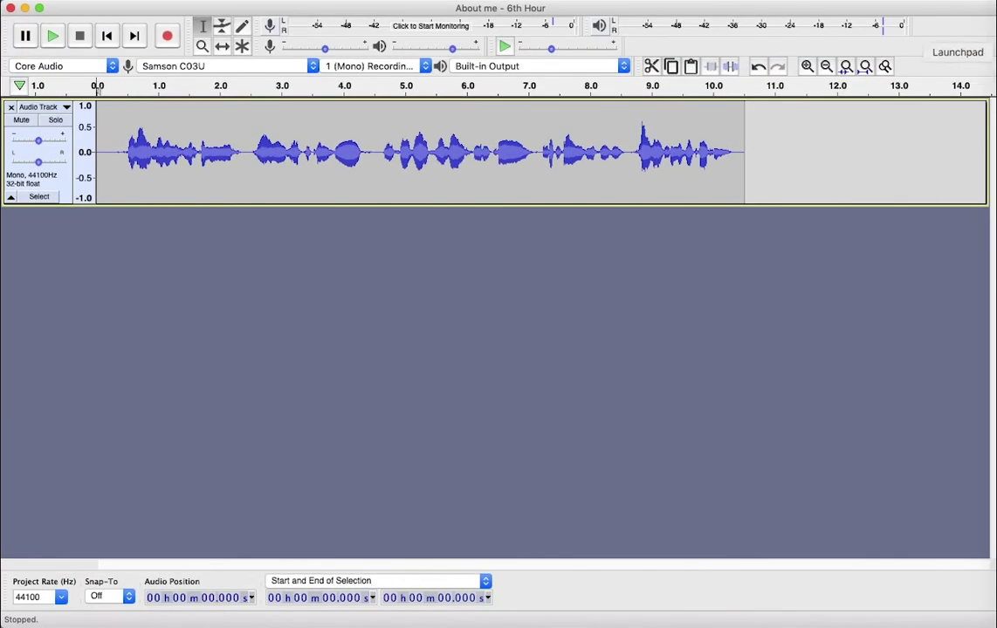
Switch to Finder and preview the exported "About me 6th" MP3 in the Audacity folder.
left_click(994, 28)
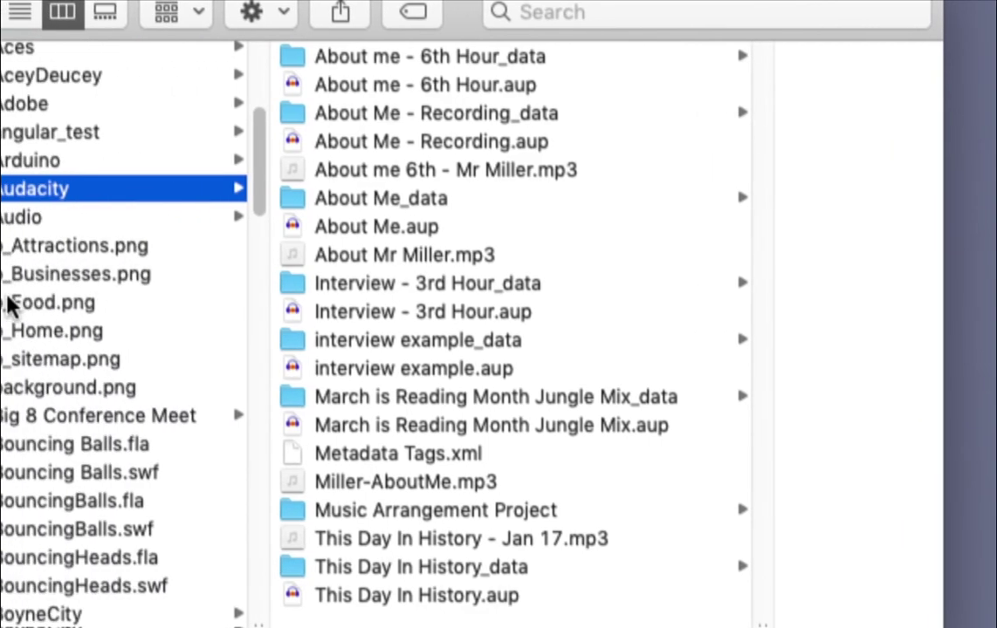
left_click(497, 168)
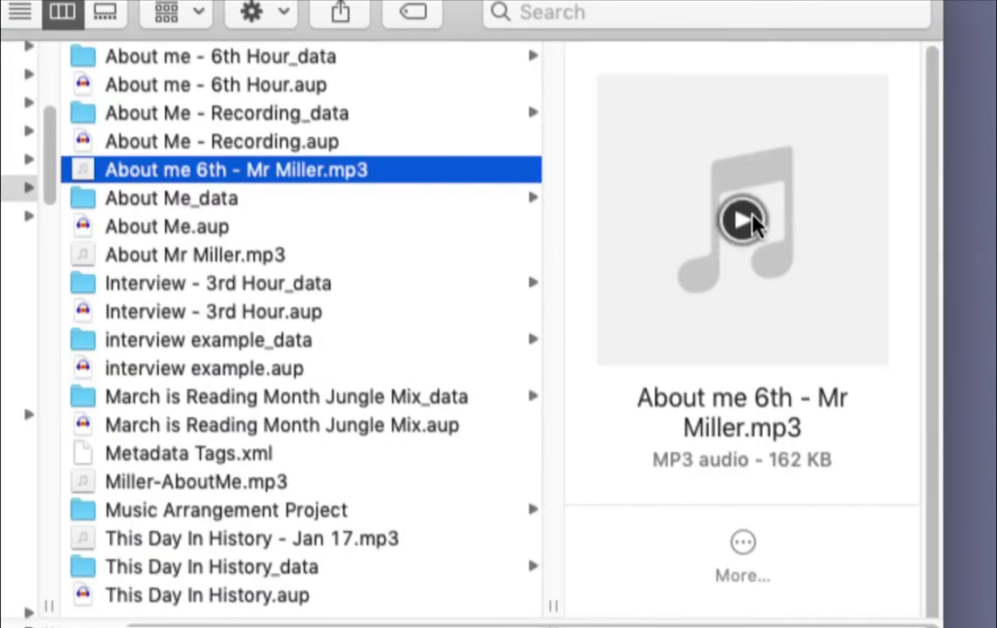
left_click(751, 223)
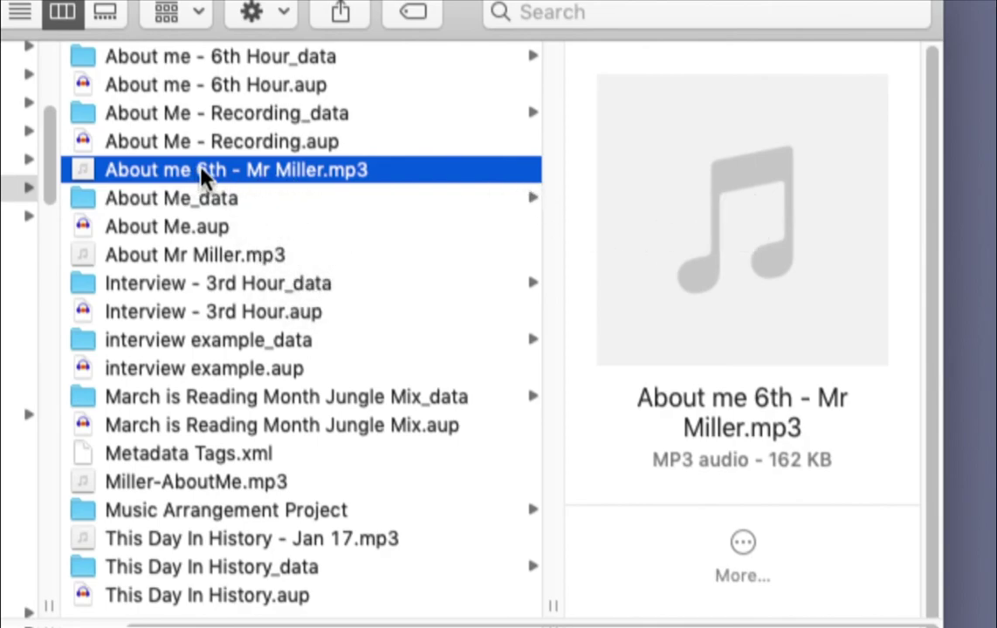
Open the exported "About me 6th" MP3 in iTunes, pause its playback and open its song info.
mouse_move(625, 259)
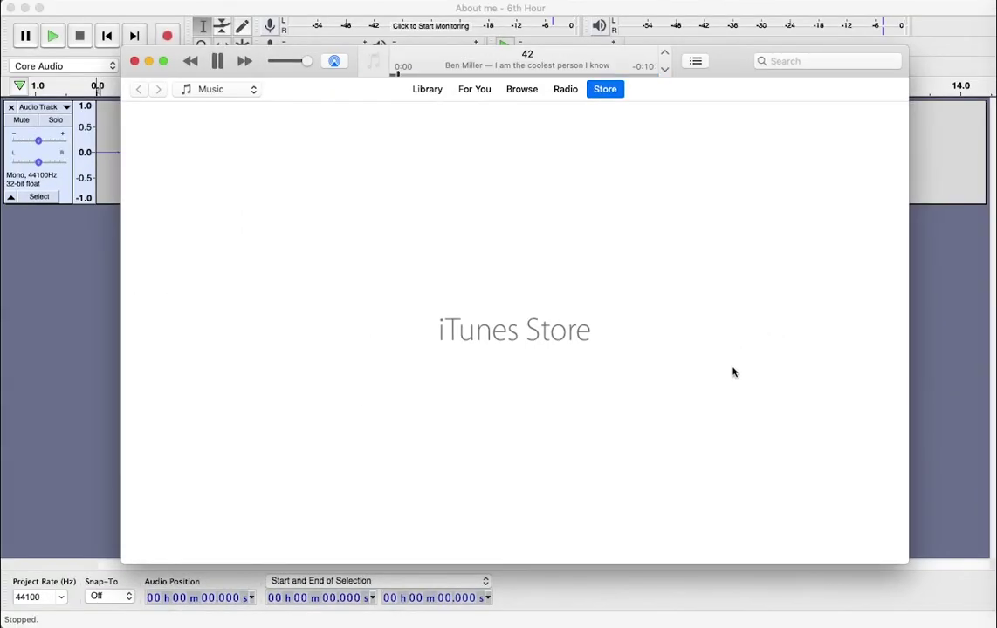
left_click(214, 66)
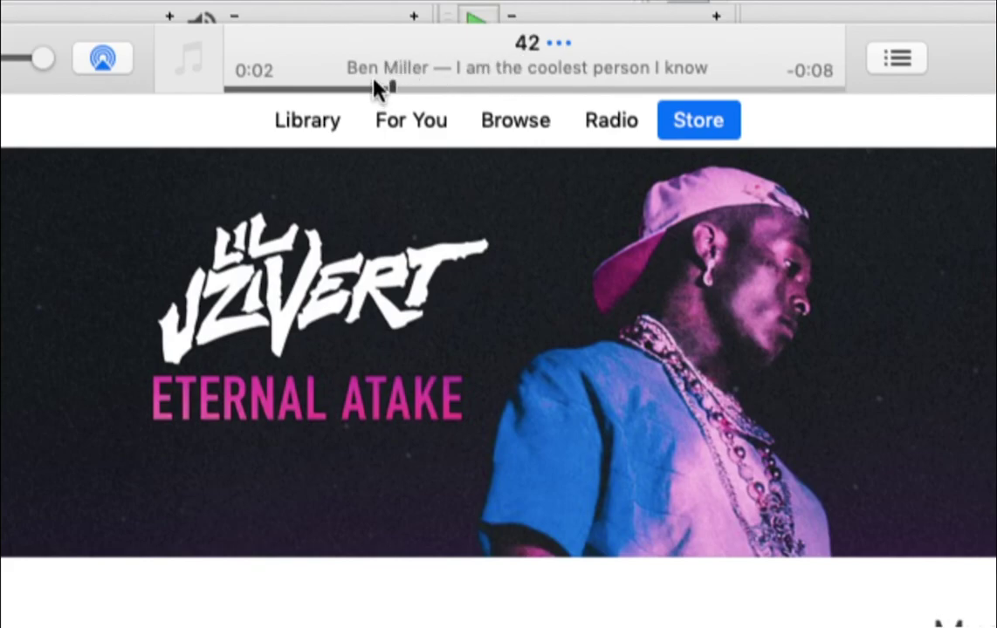
left_click(561, 45)
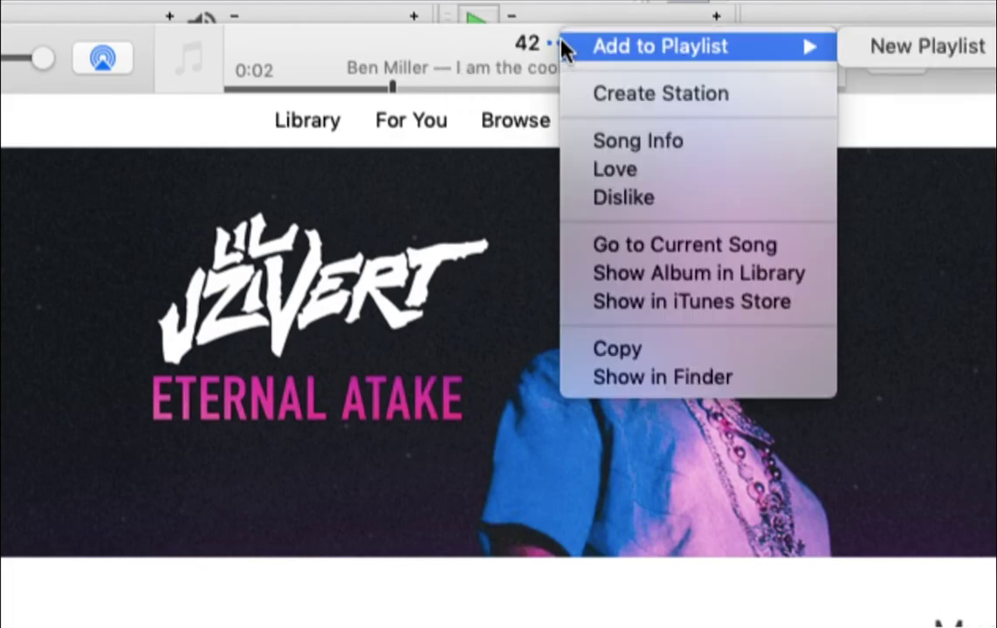
left_click(642, 143)
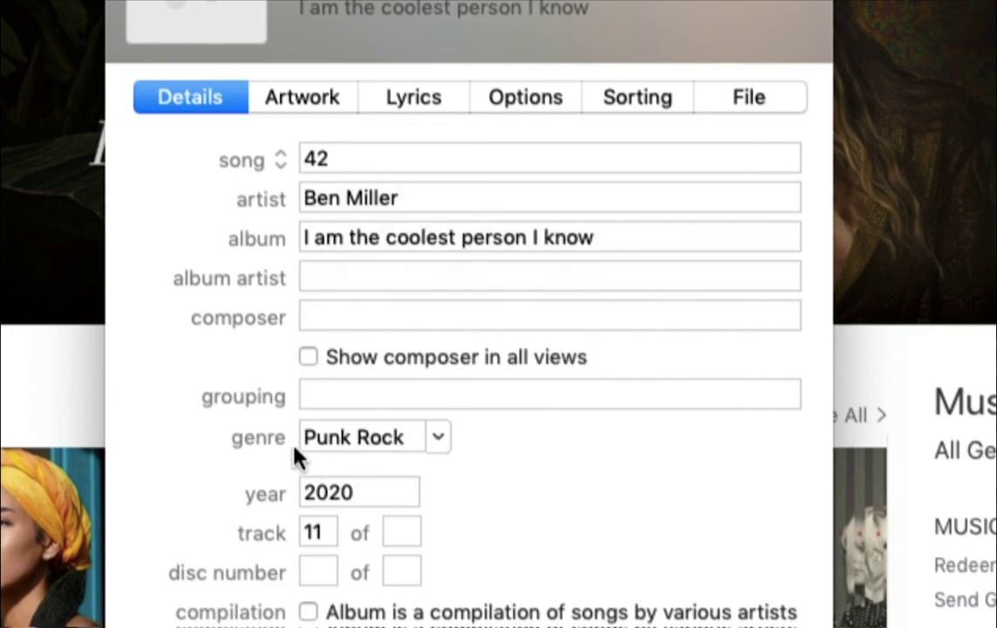
Check the genre choices, set the total number of tracks to 22 and save the song info.
left_click(439, 438)
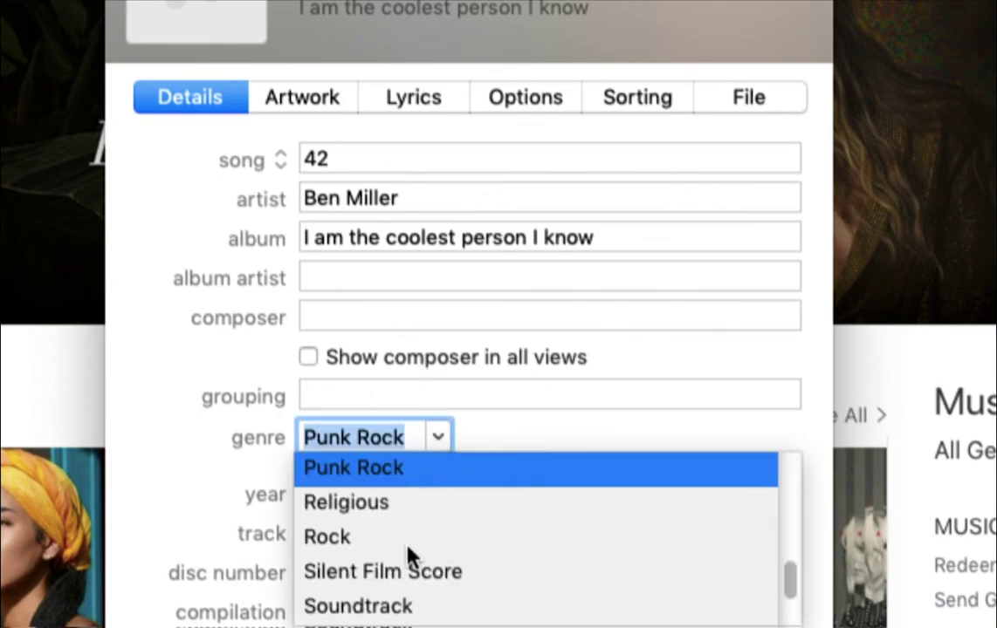
left_click(450, 455)
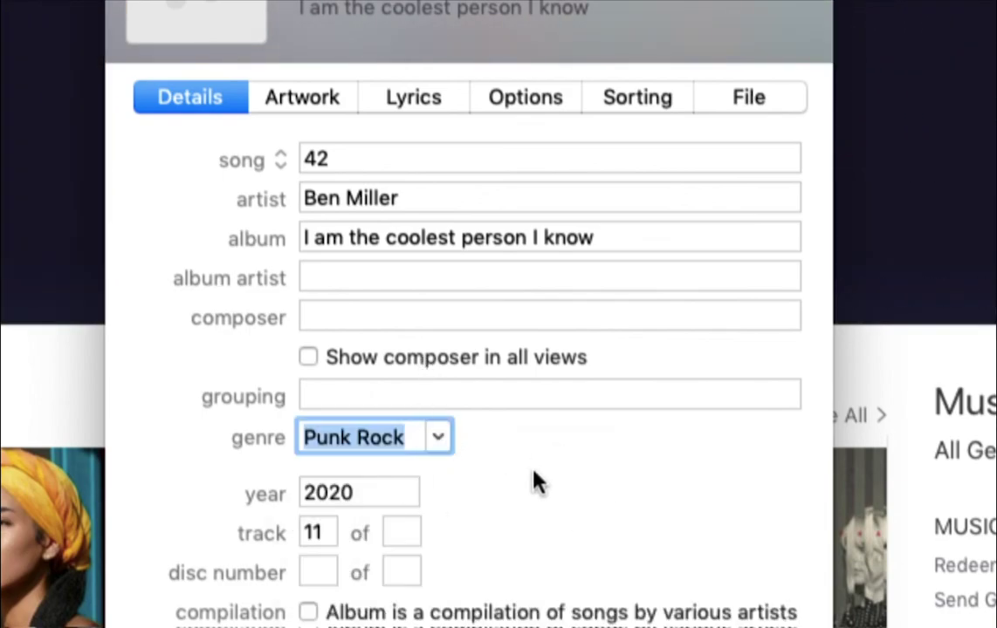
left_click(398, 531)
type("22")
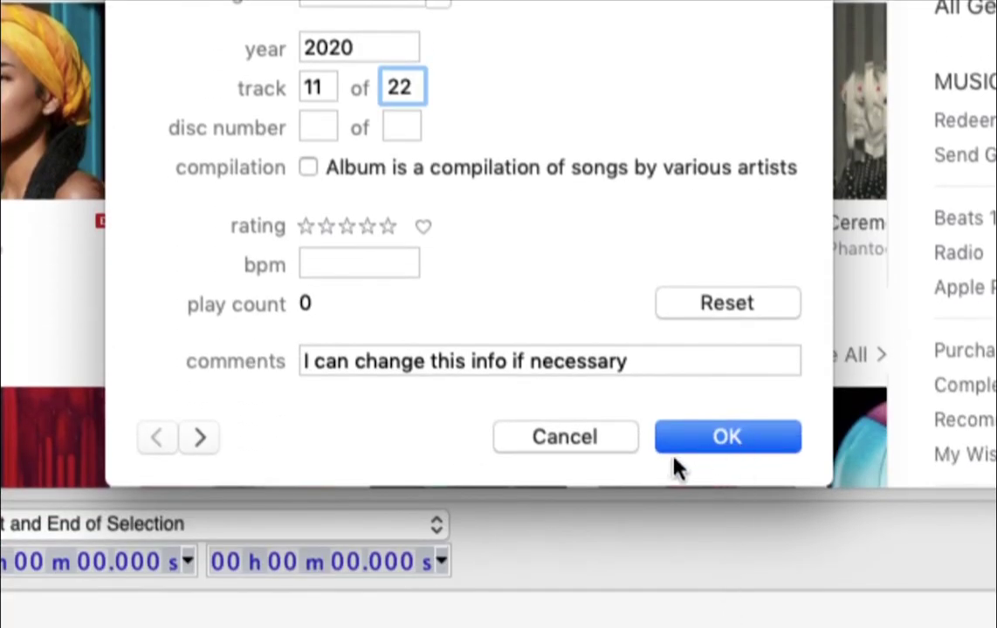
left_click(705, 443)
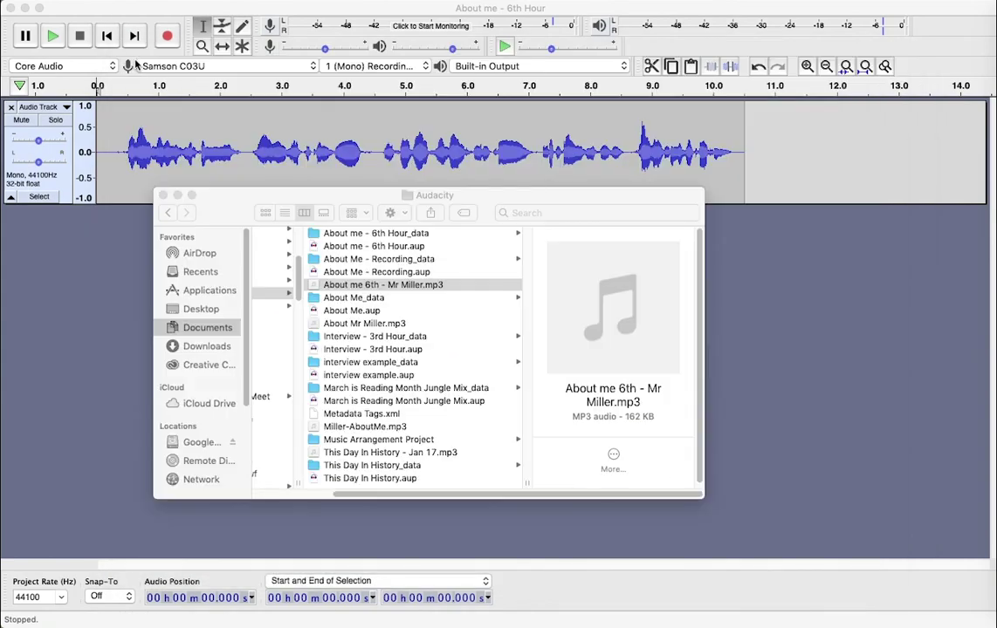
Close the Finder window showing the Audacity folder.
left_click(167, 216)
key("super+w")
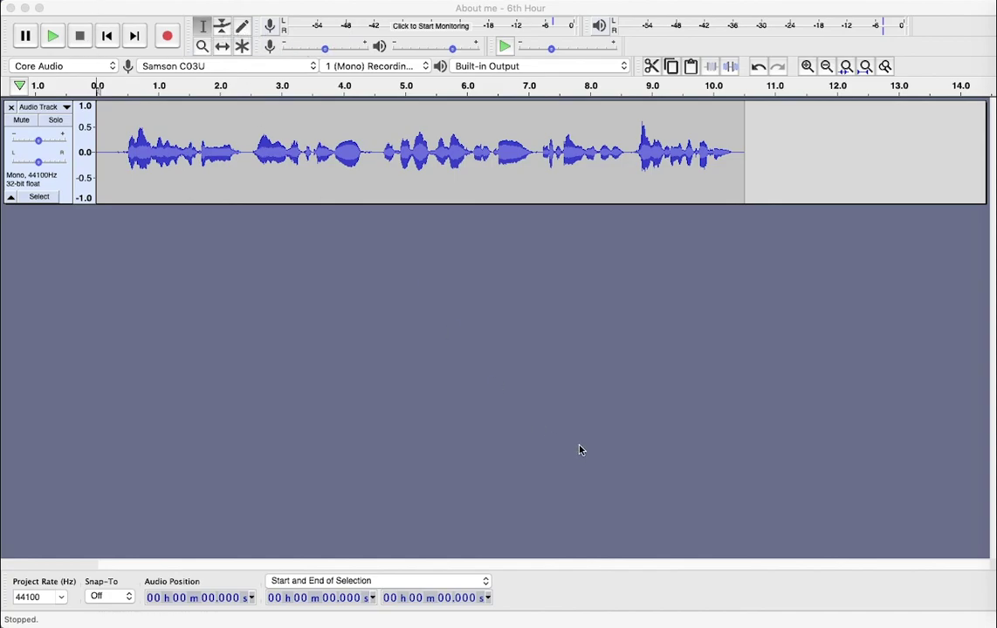
key("super+shift+5")
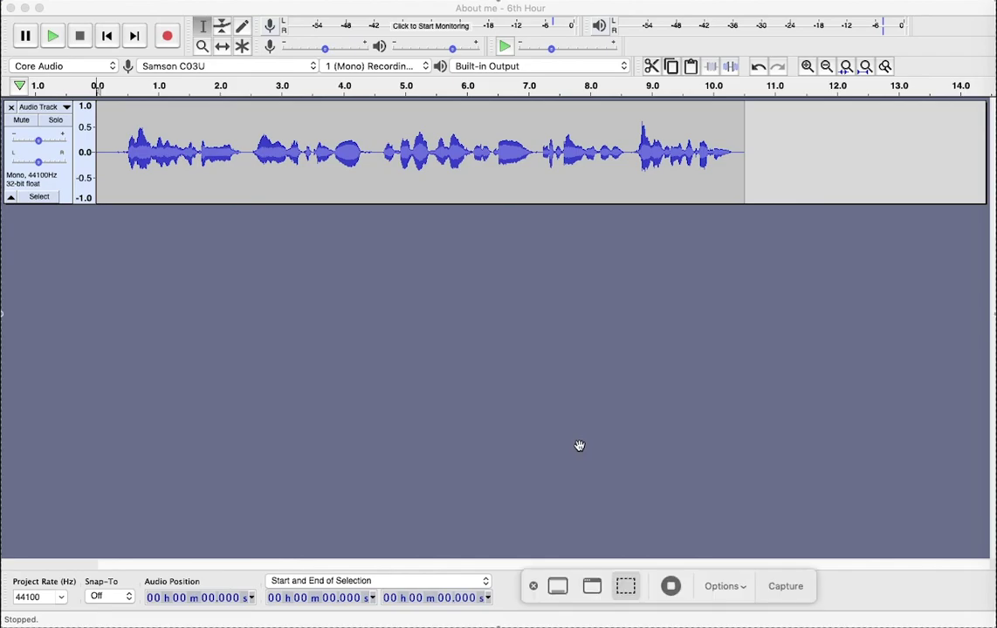